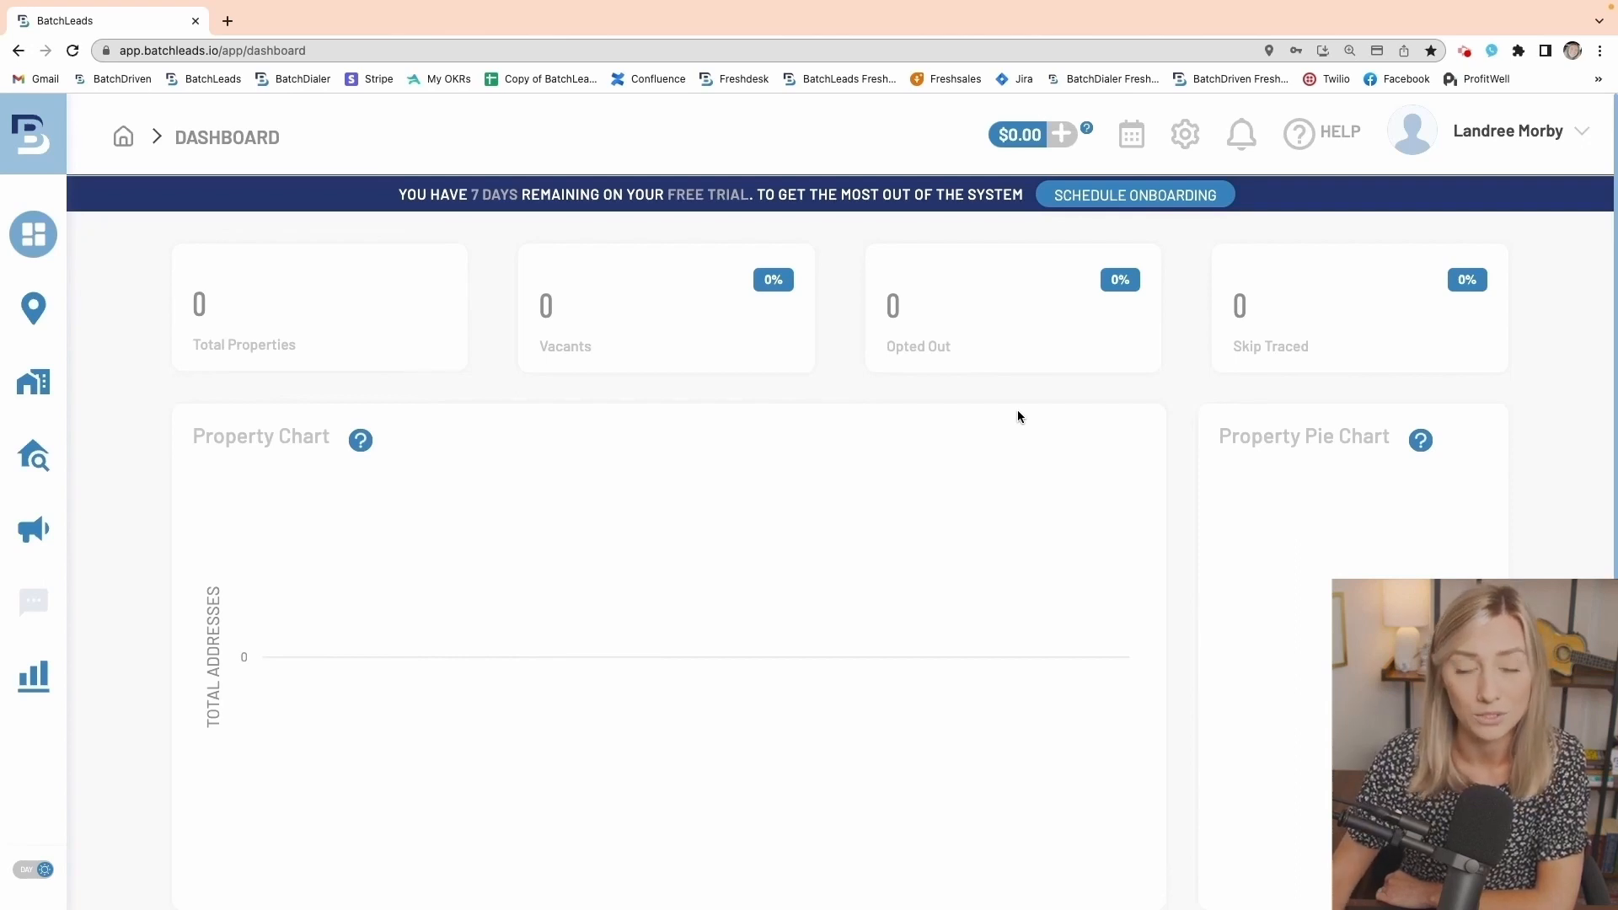
# - Open the list search map and run a location search for Phoenix, AZ, USA
pyautogui.click(34, 308)
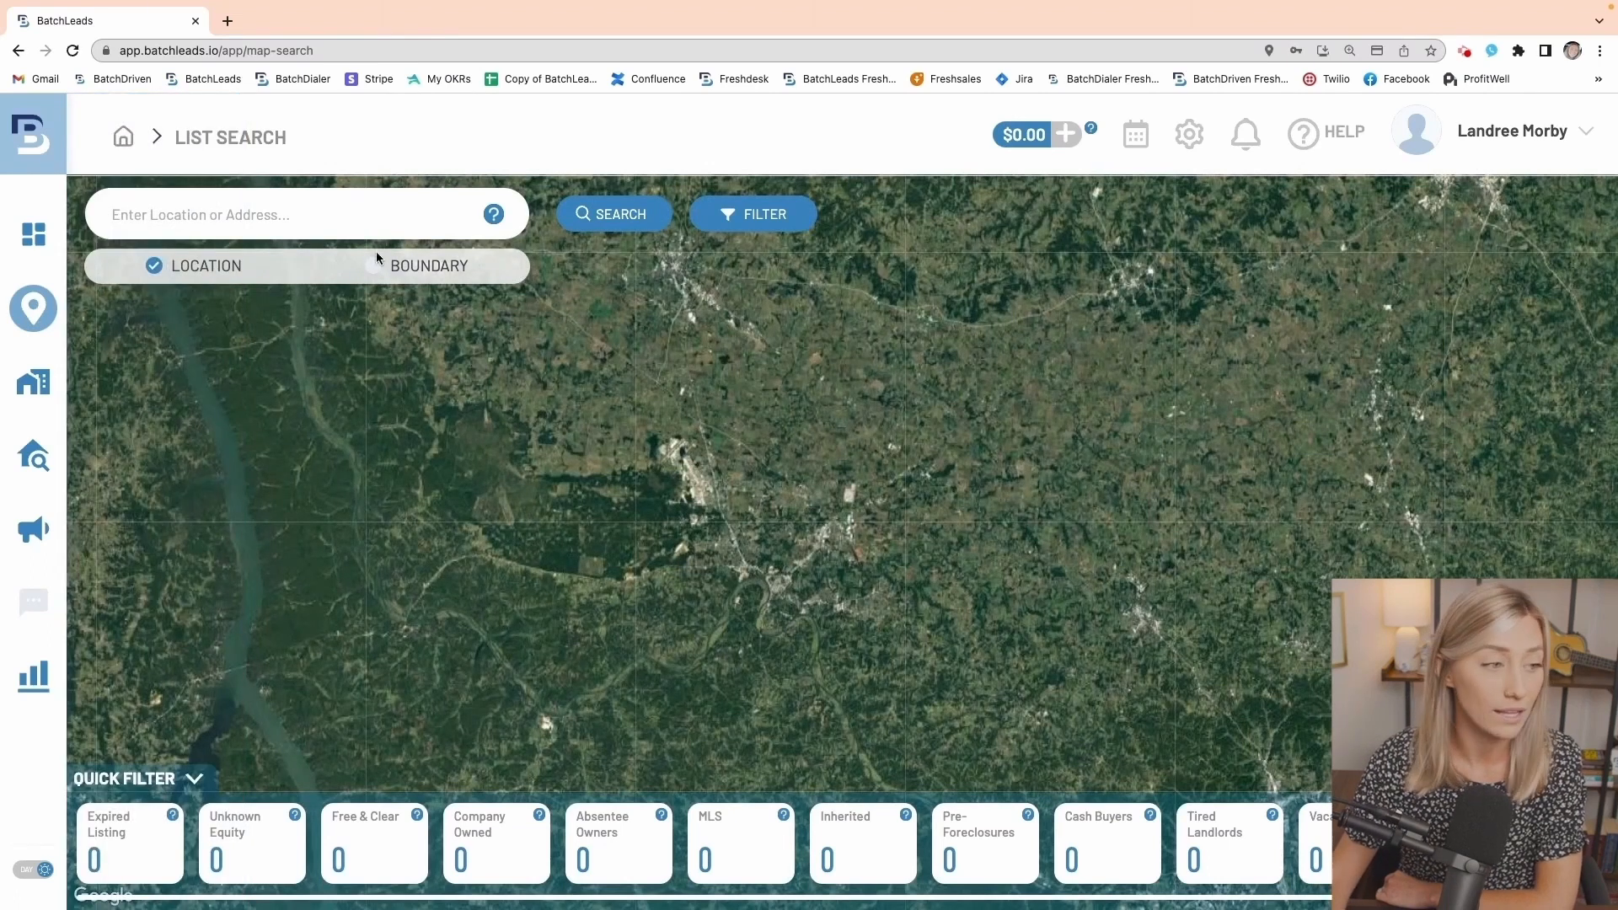
pyautogui.click(459, 268)
pyautogui.click(220, 266)
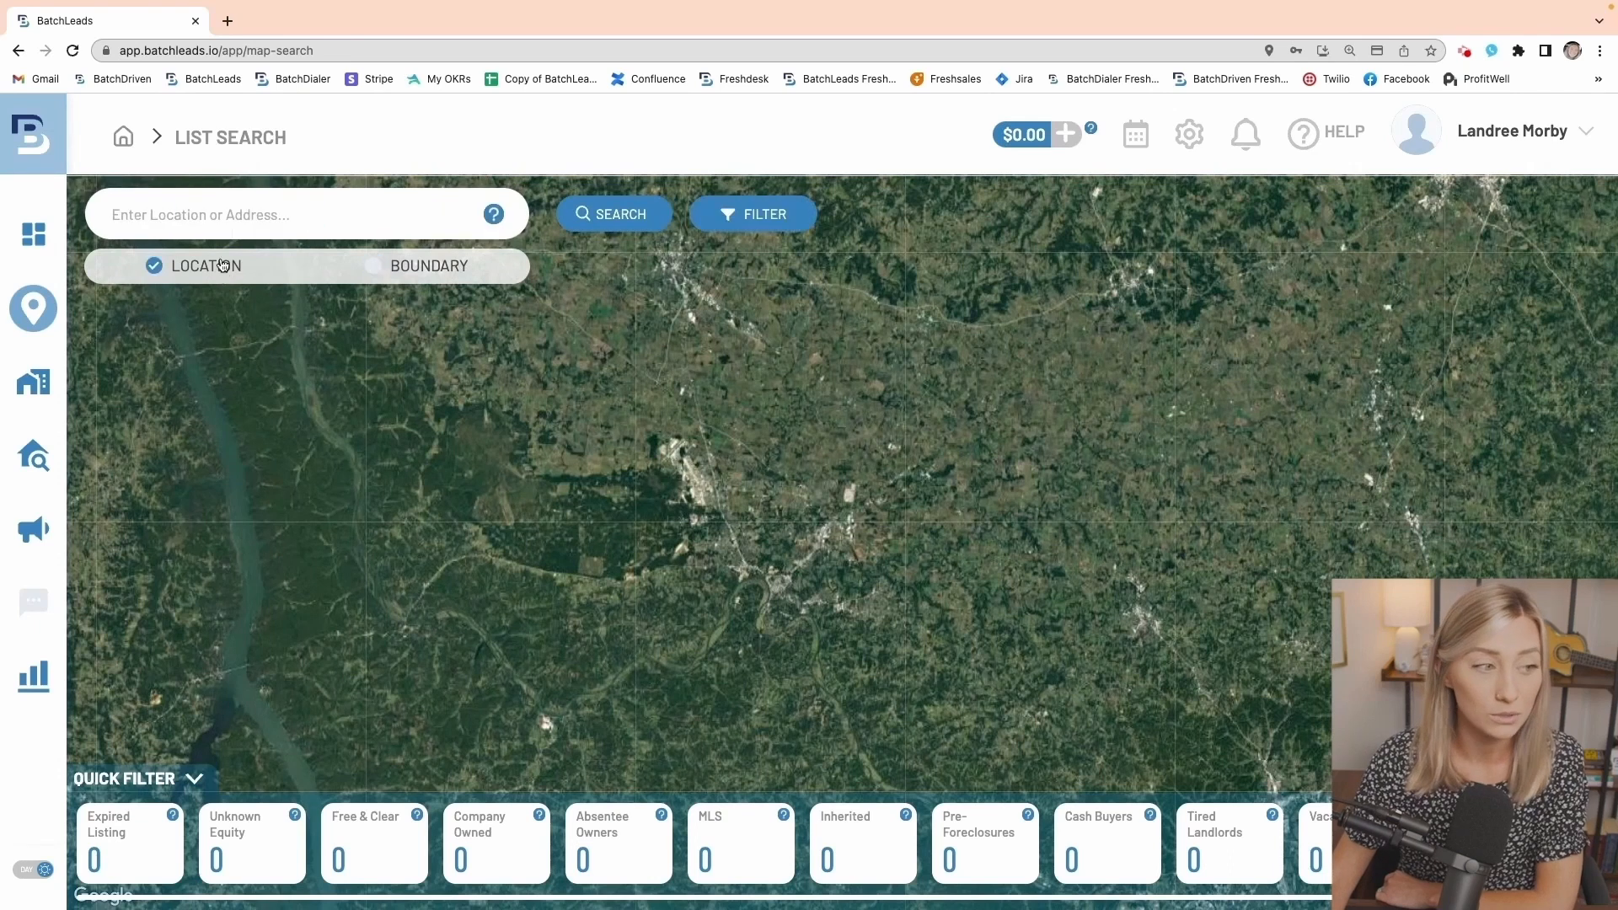
pyautogui.click(223, 207)
pyautogui.write('phoenix')
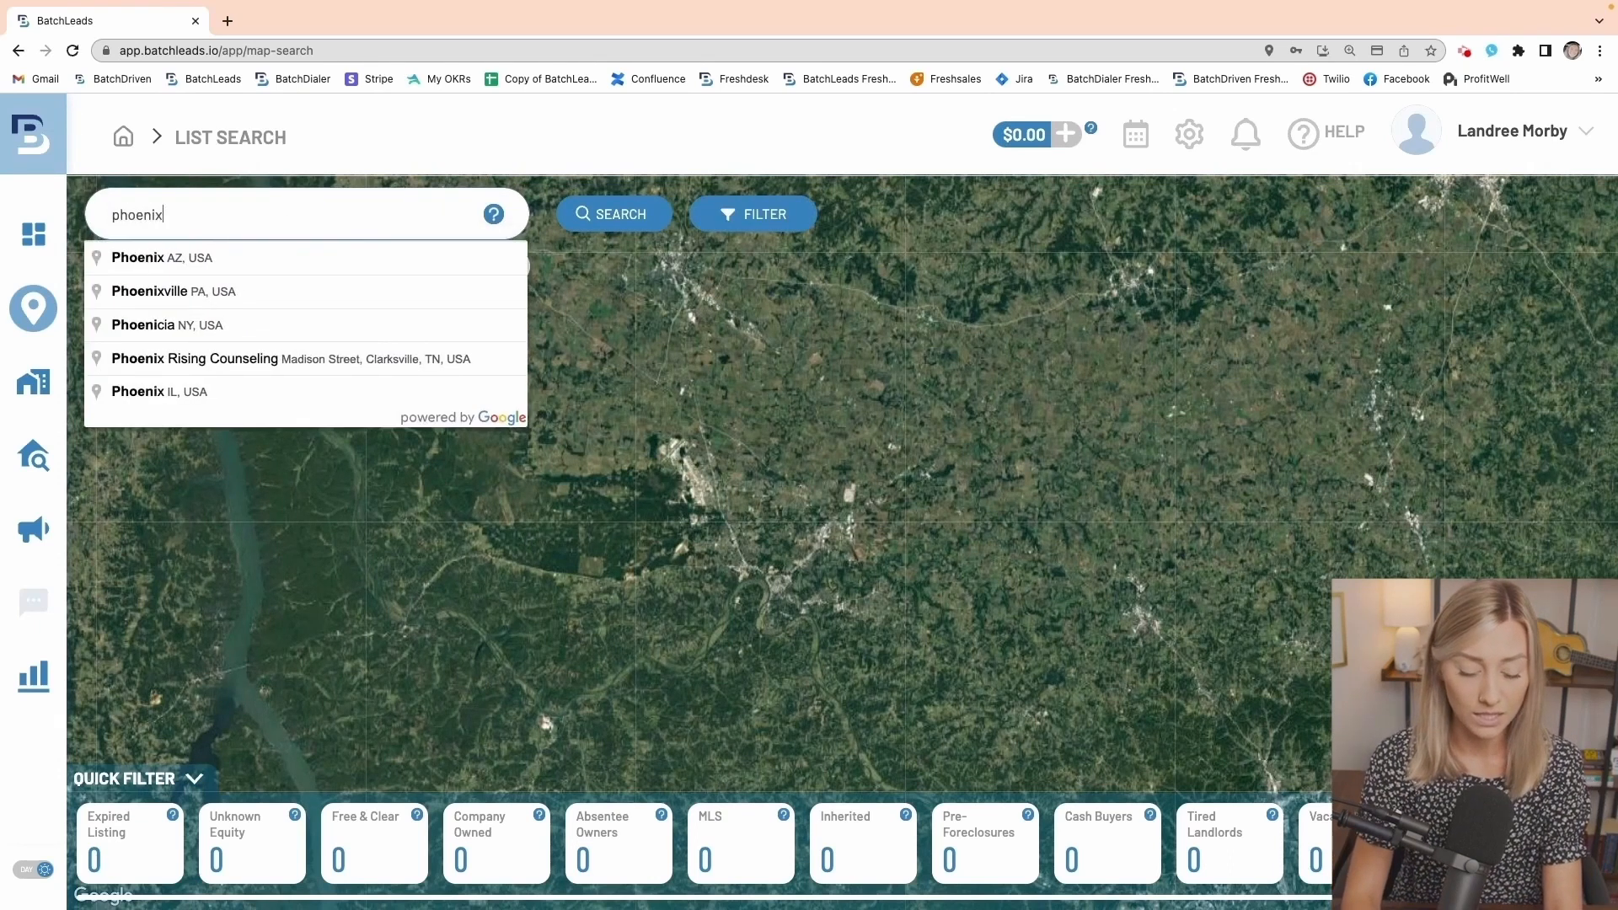
pyautogui.click(182, 256)
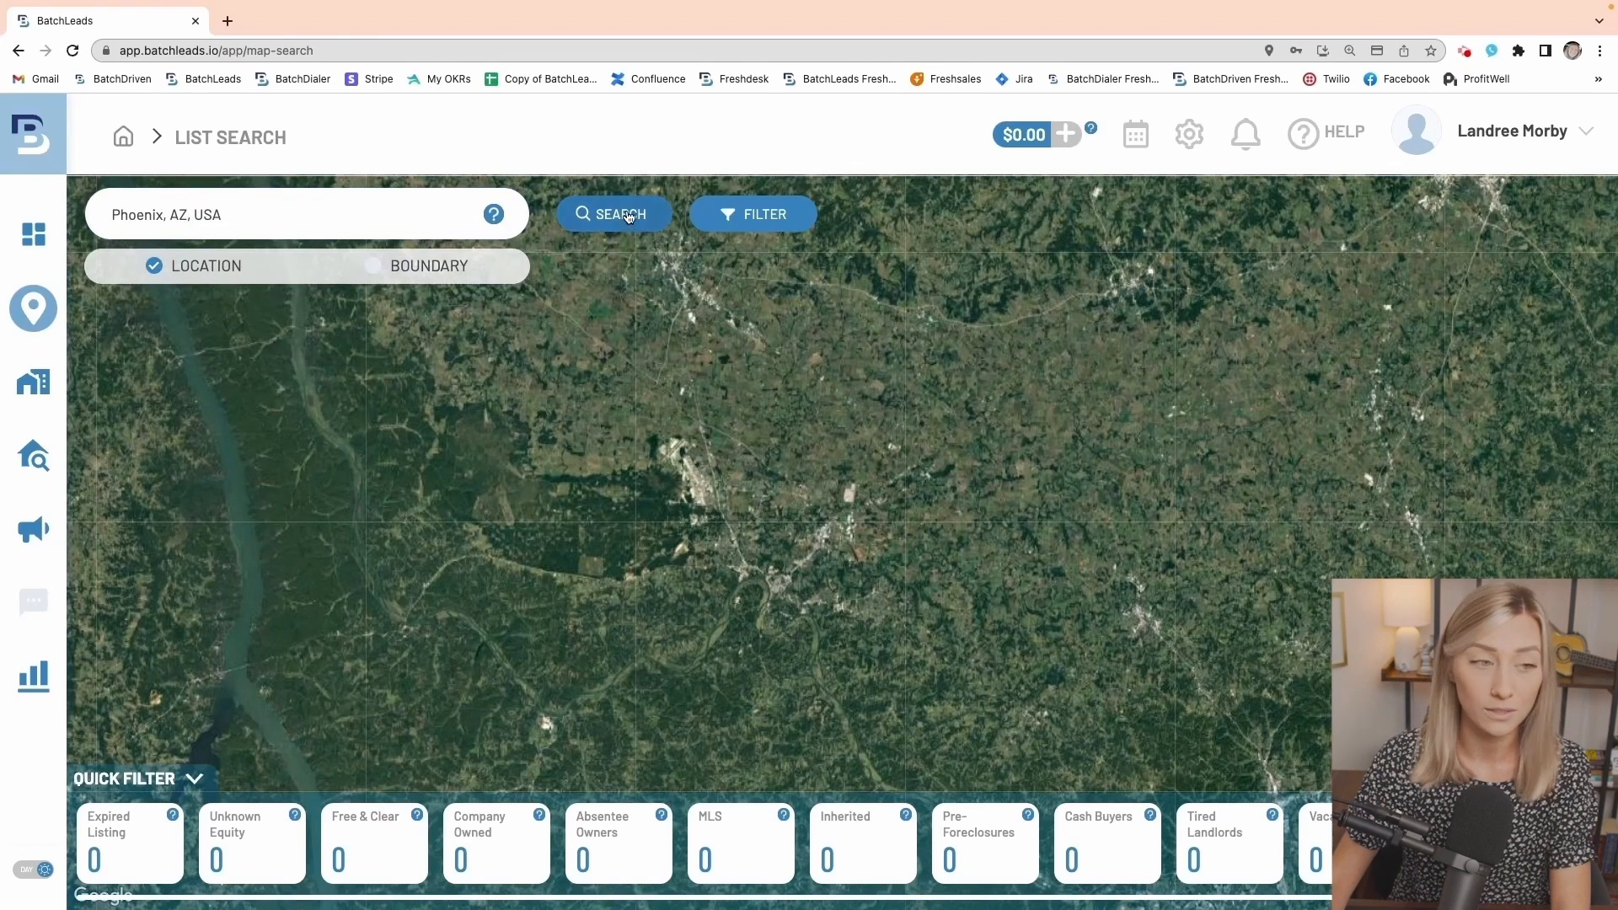
pyautogui.click(626, 219)
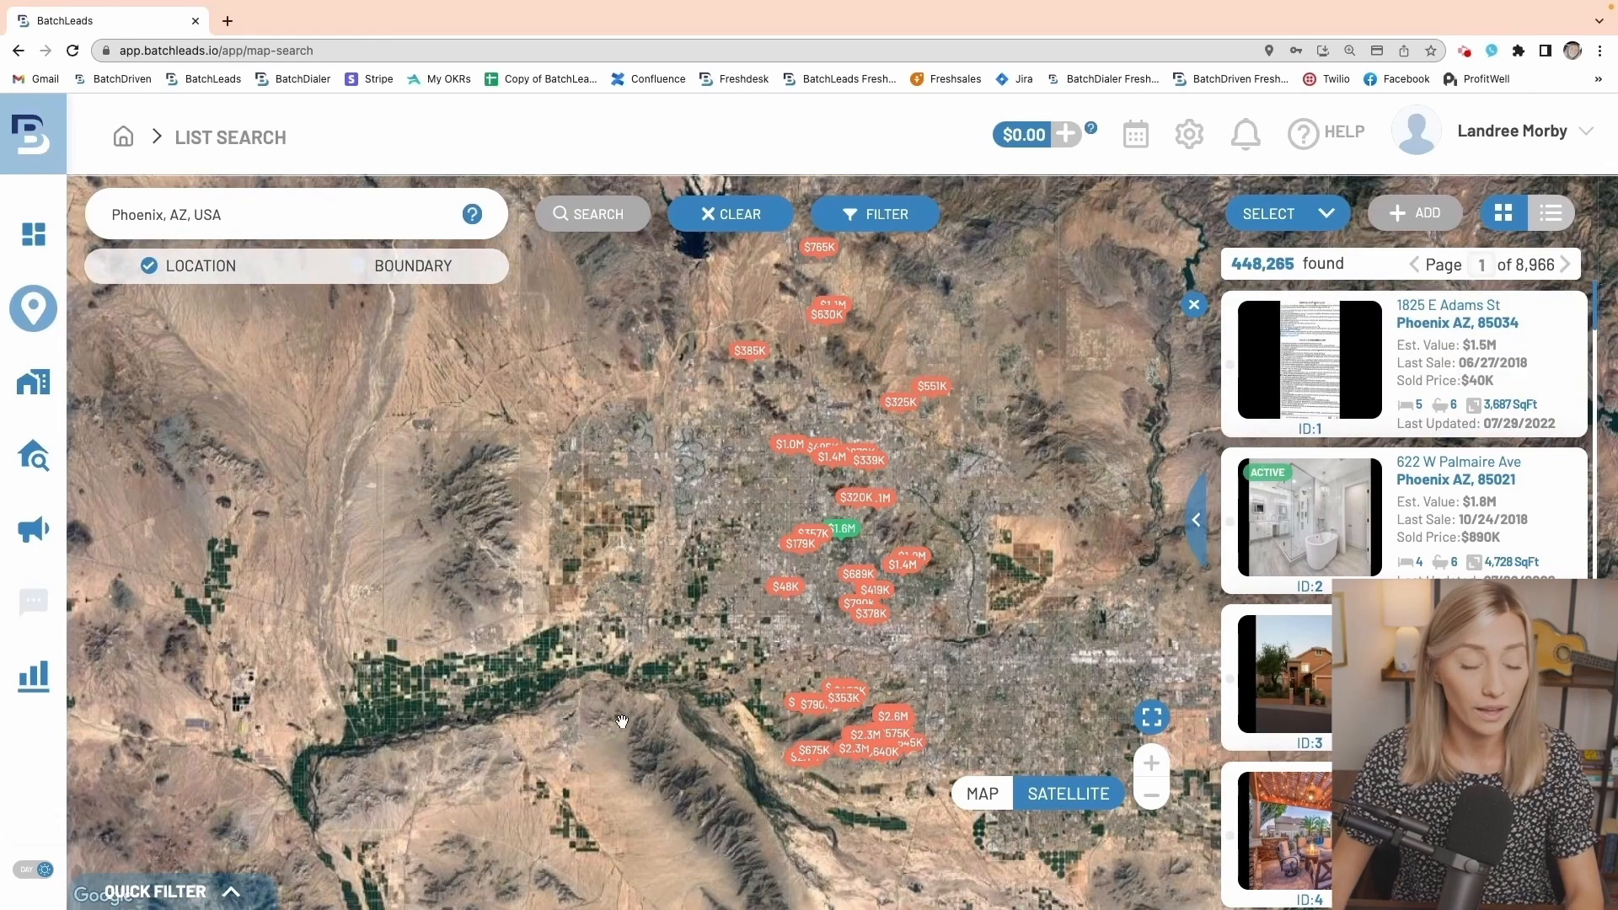
# - Expand the quick filters for the Phoenix results and examine the property counts in each category
pyautogui.click(156, 899)
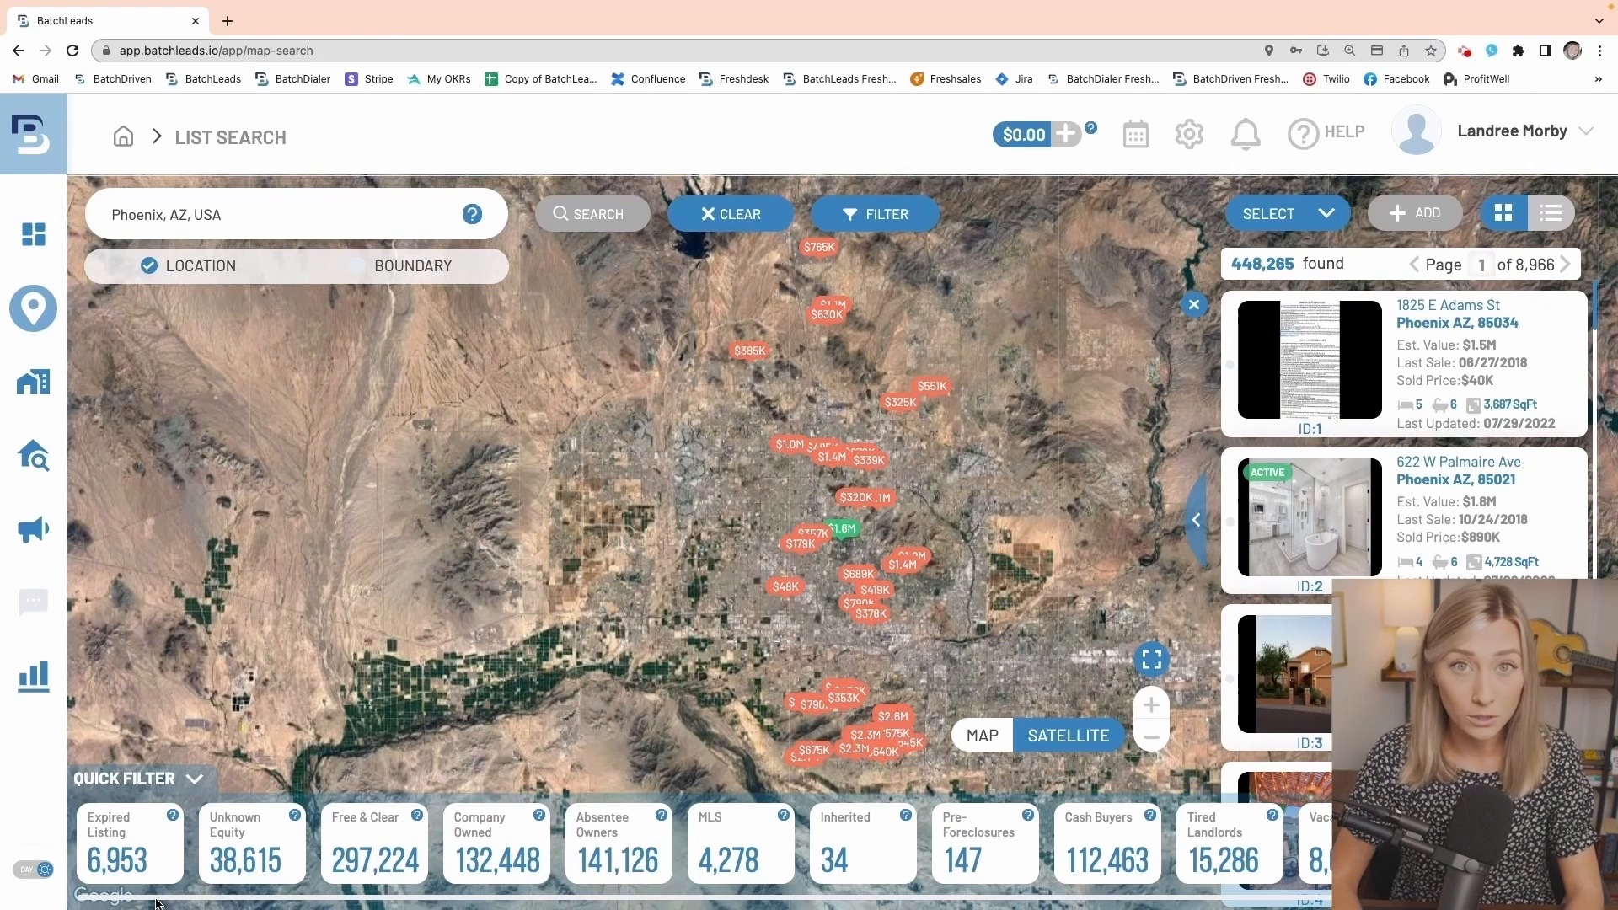
pyautogui.moveTo(905, 179); pyautogui.dragTo(904, 255)
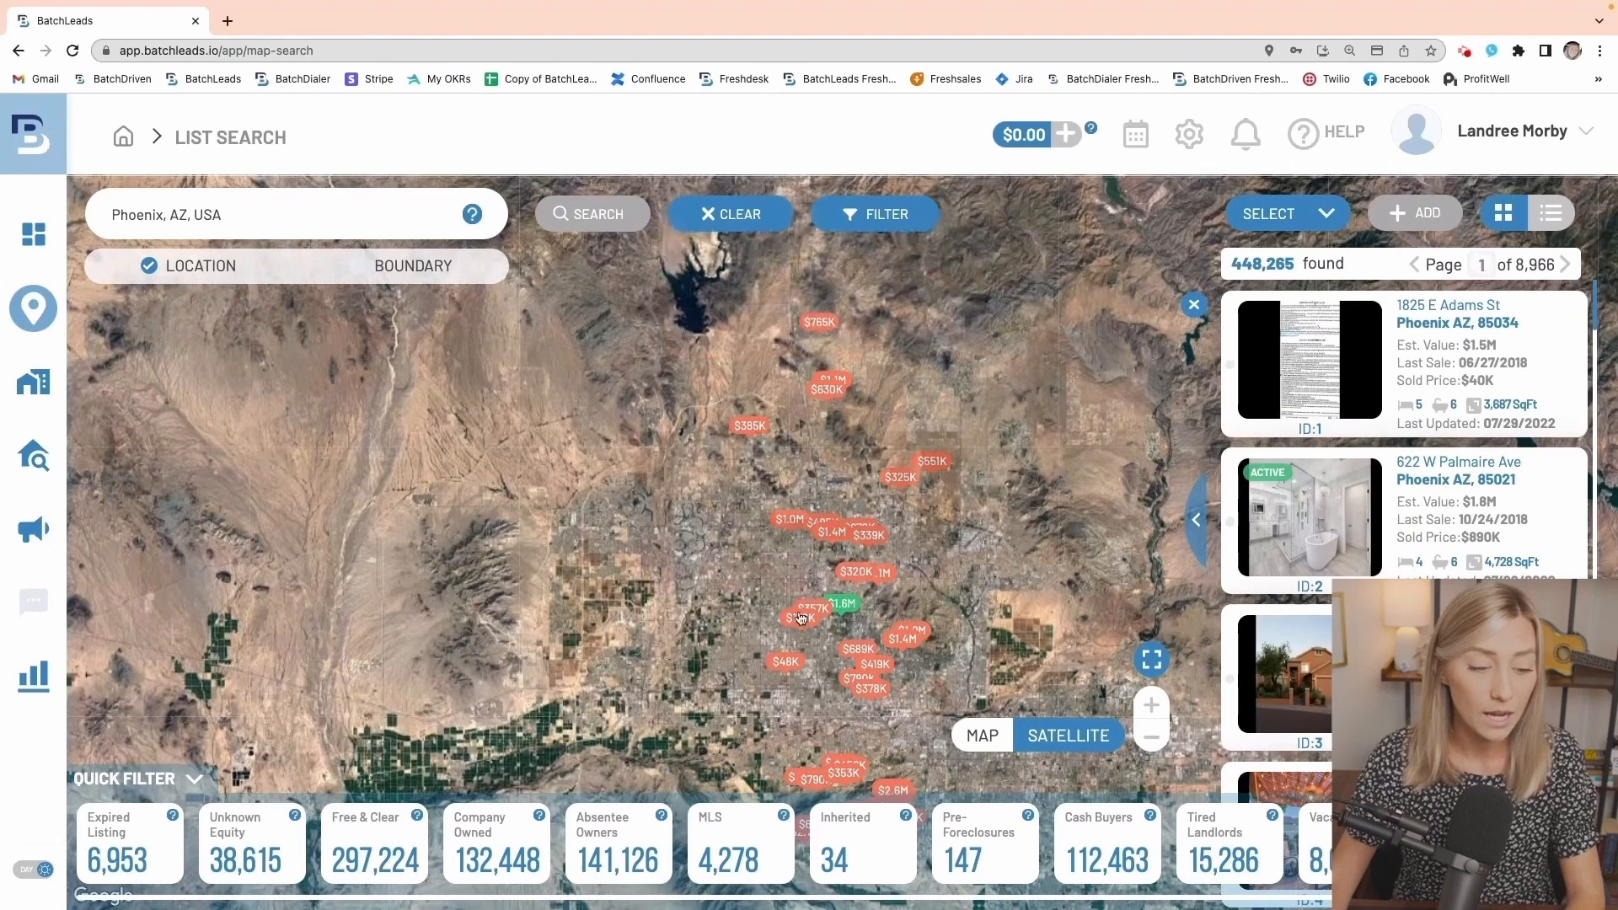
pyautogui.click(1285, 670)
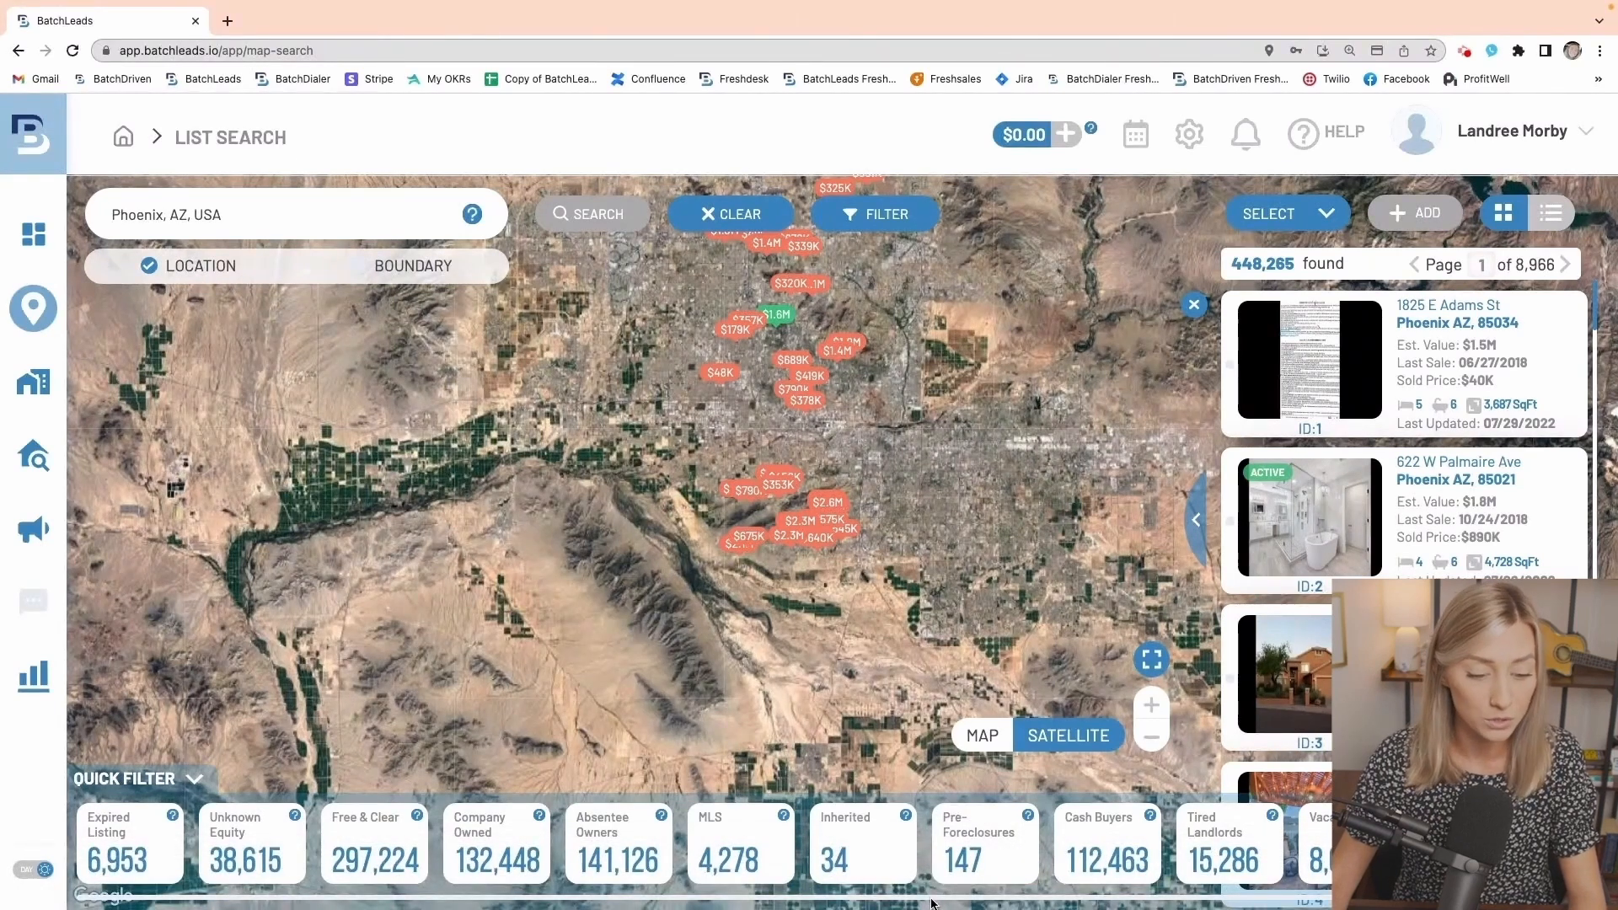
pyautogui.moveTo(930, 900); pyautogui.dragTo(1060, 900)
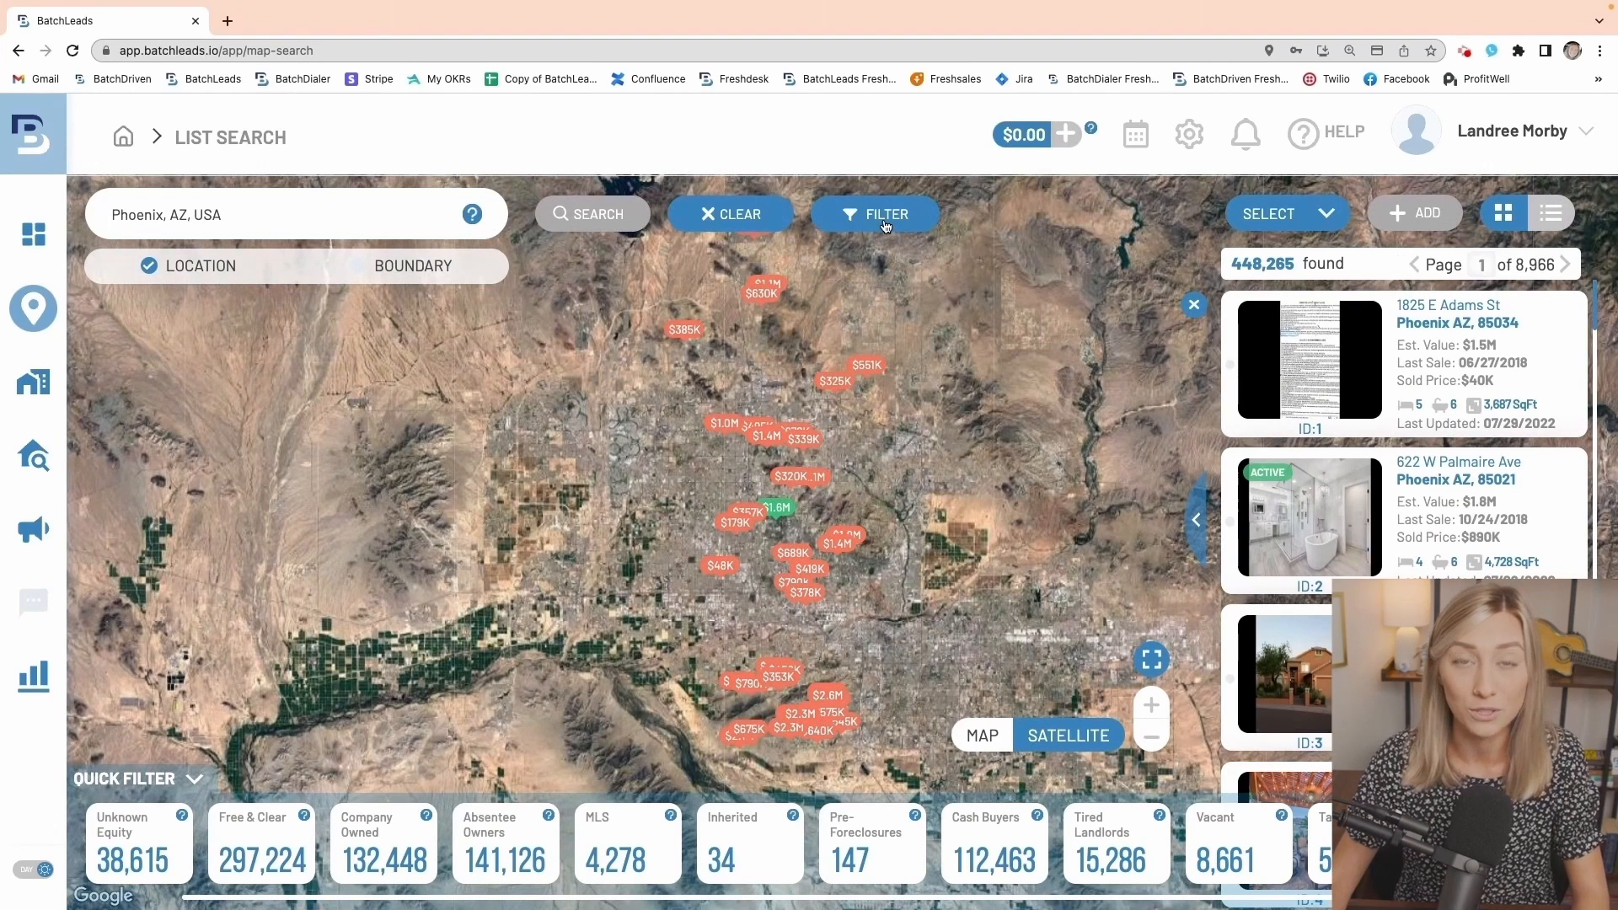
# - Open the advanced search filters and set the occupancy status to Absentee Owner, including both Absentee In State and Absentee Out State
pyautogui.click(886, 224)
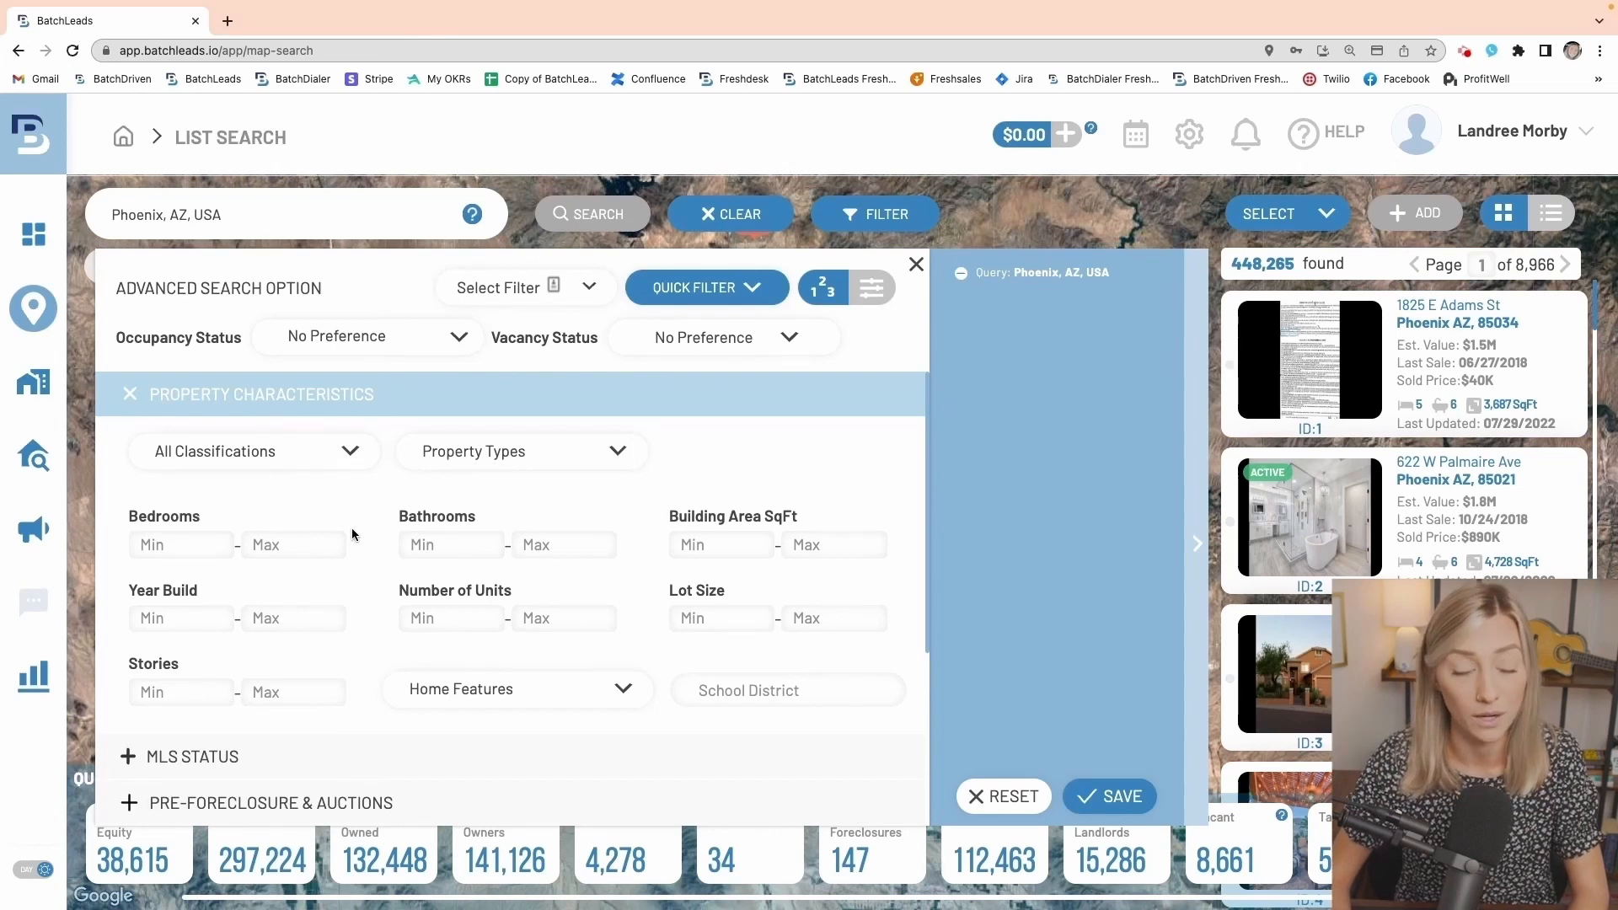
pyautogui.click(424, 345)
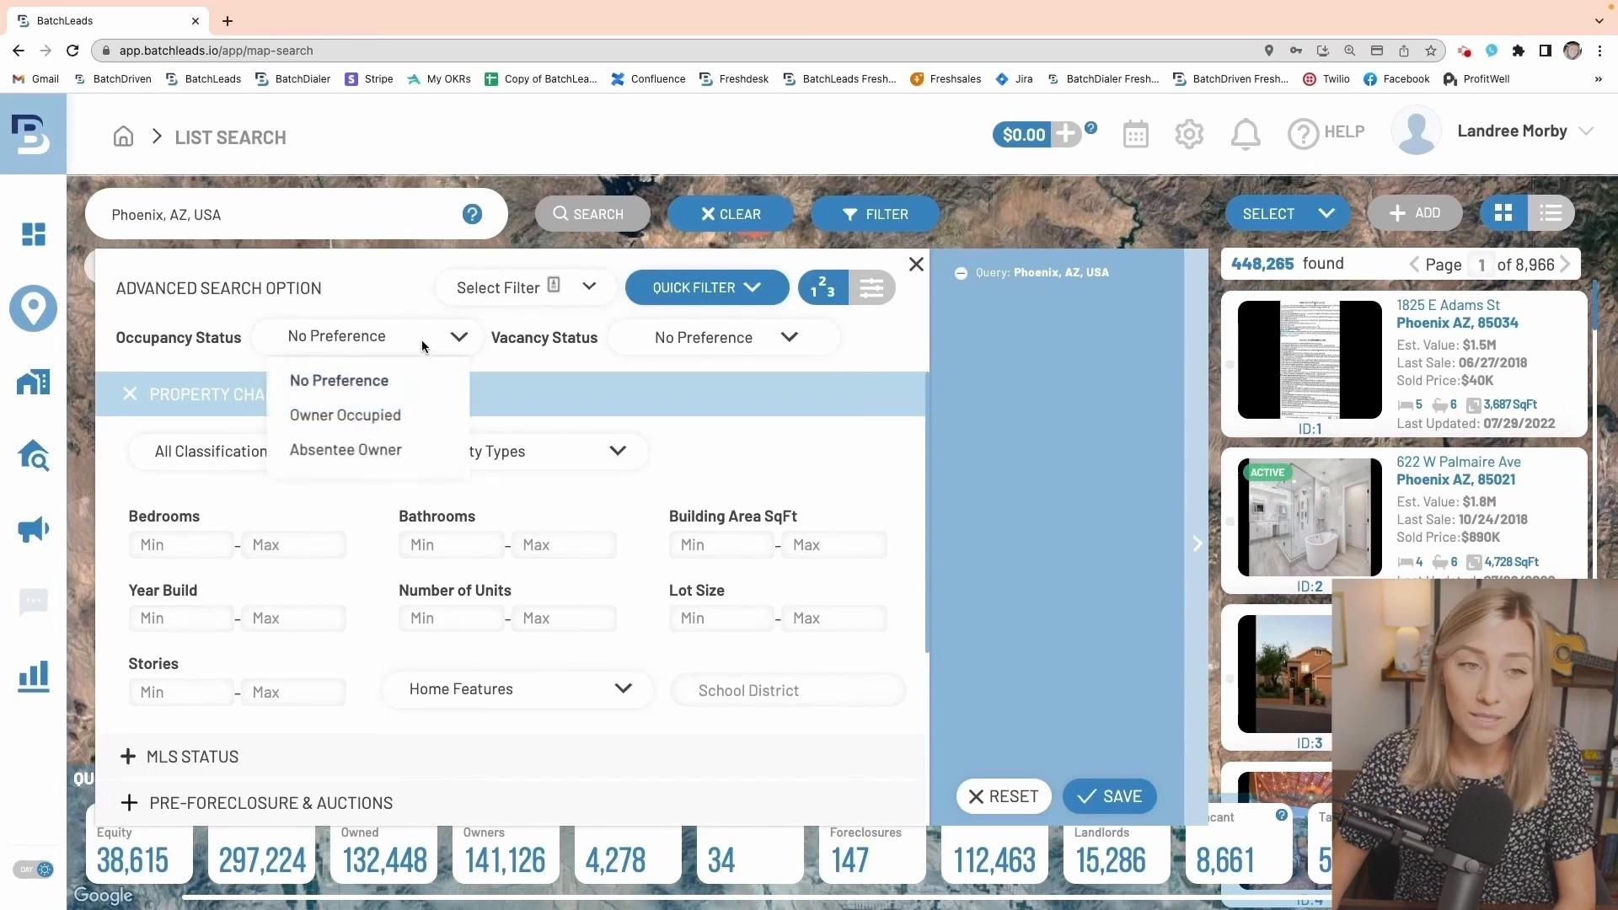
pyautogui.click(387, 455)
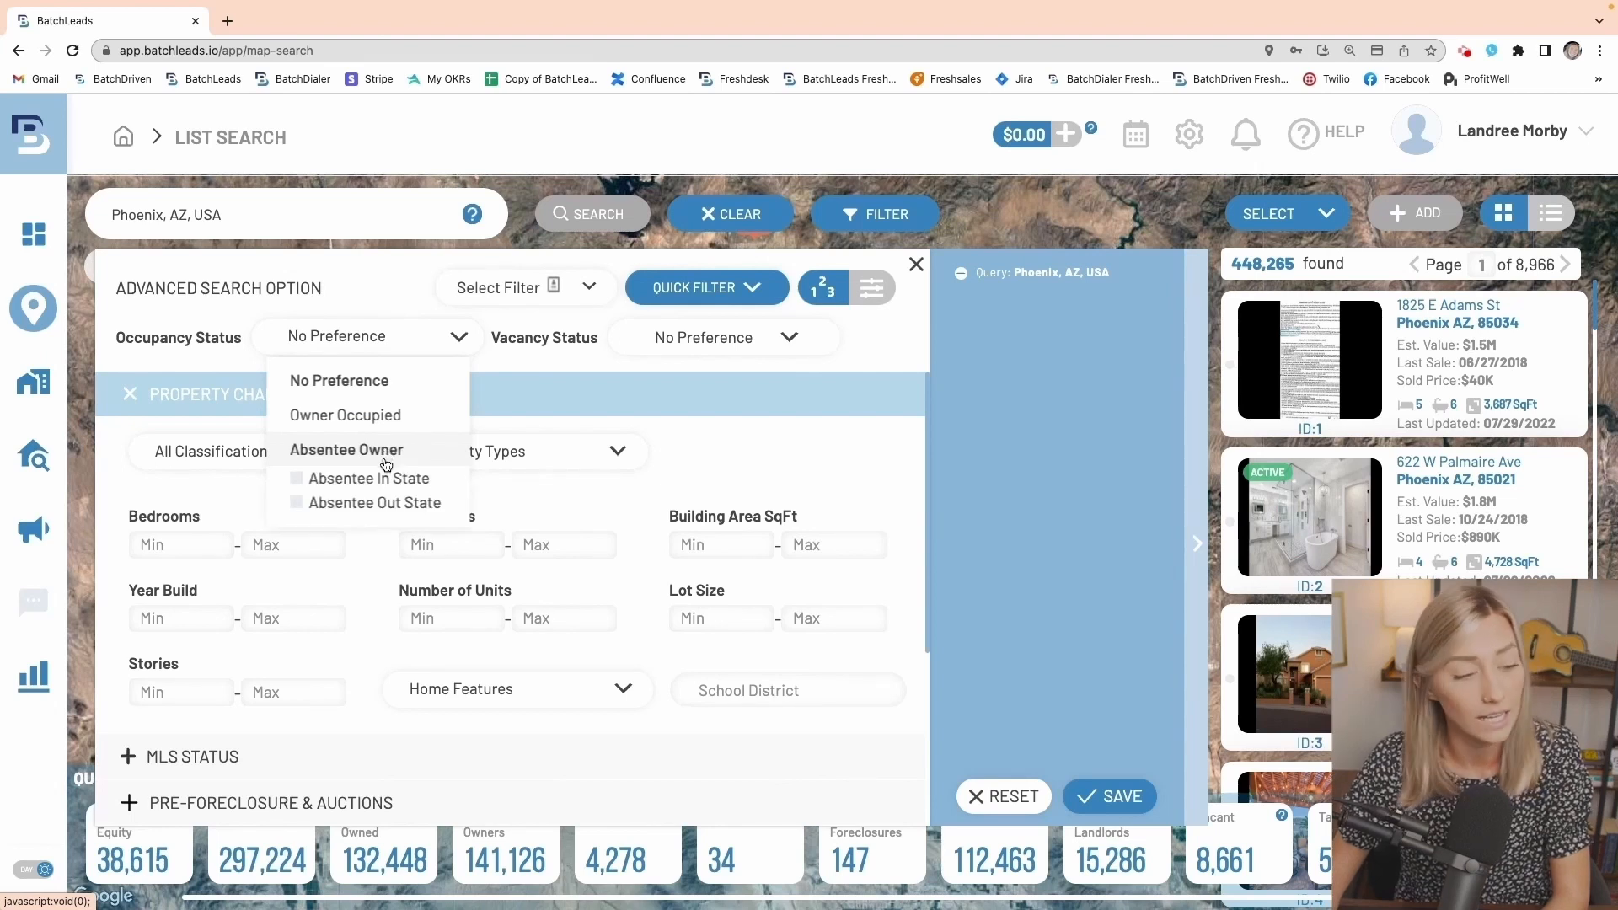
pyautogui.click(296, 478)
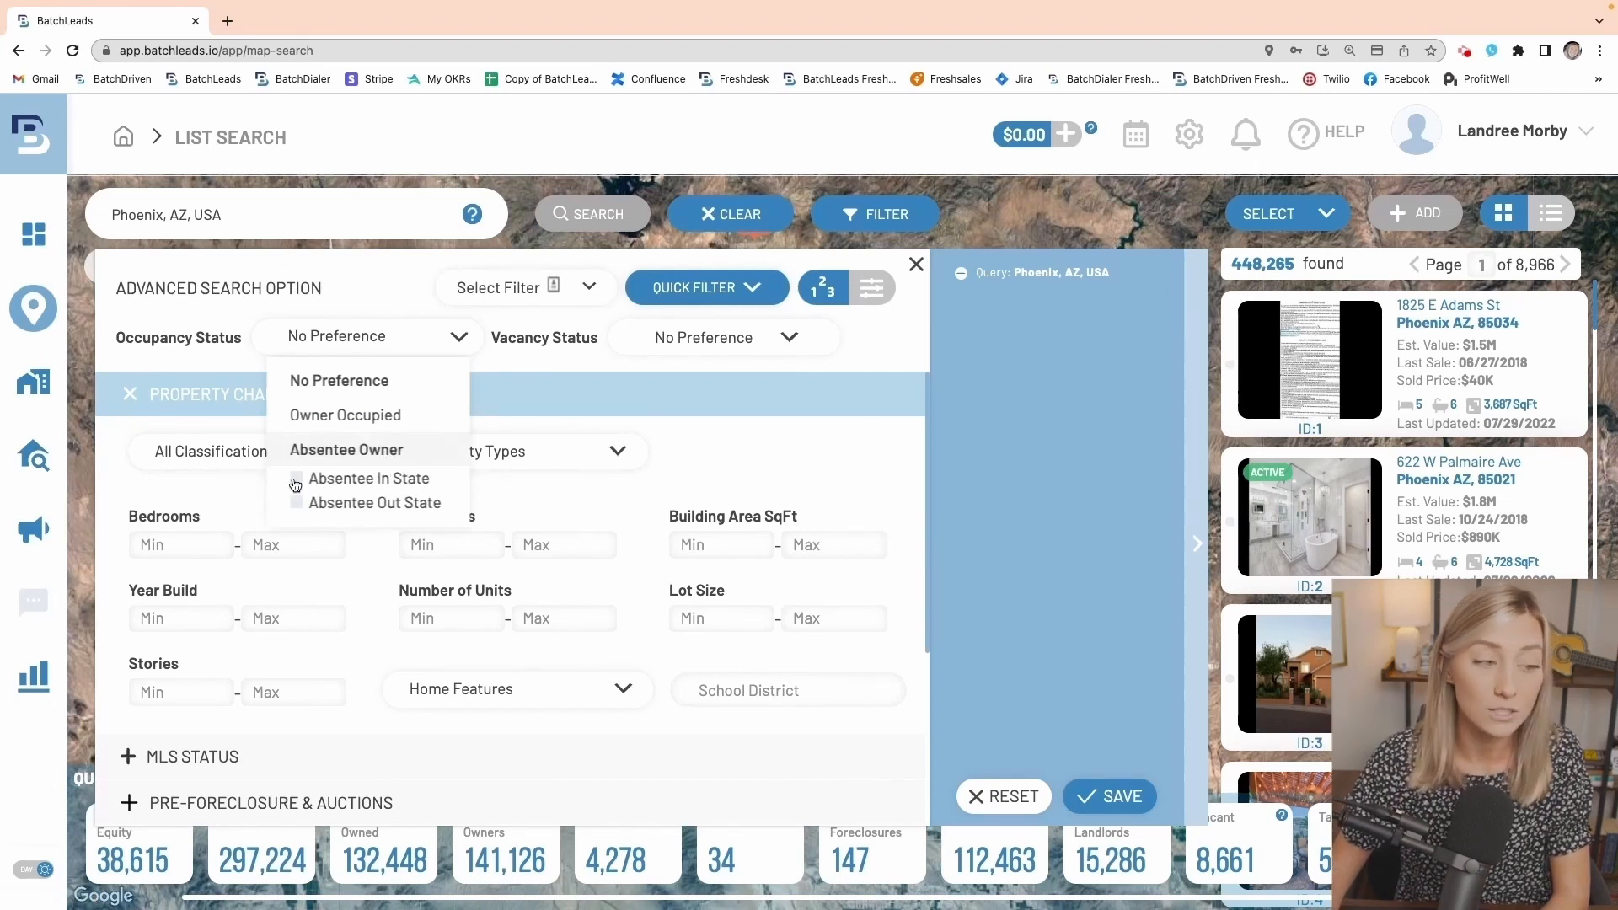
pyautogui.click(298, 503)
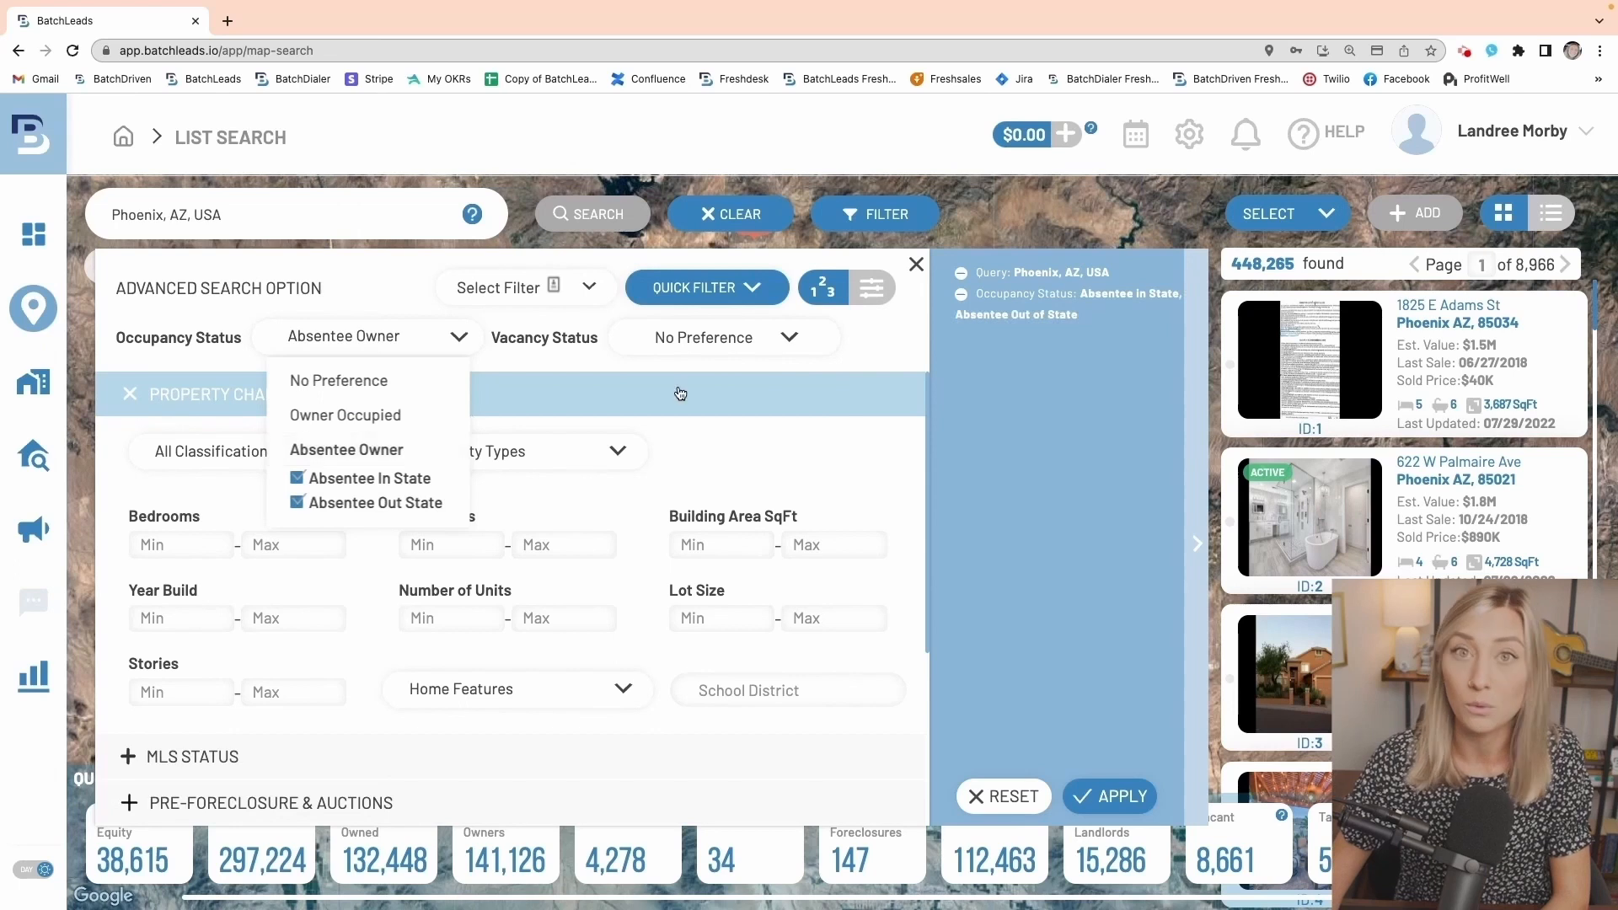
pyautogui.click(518, 360)
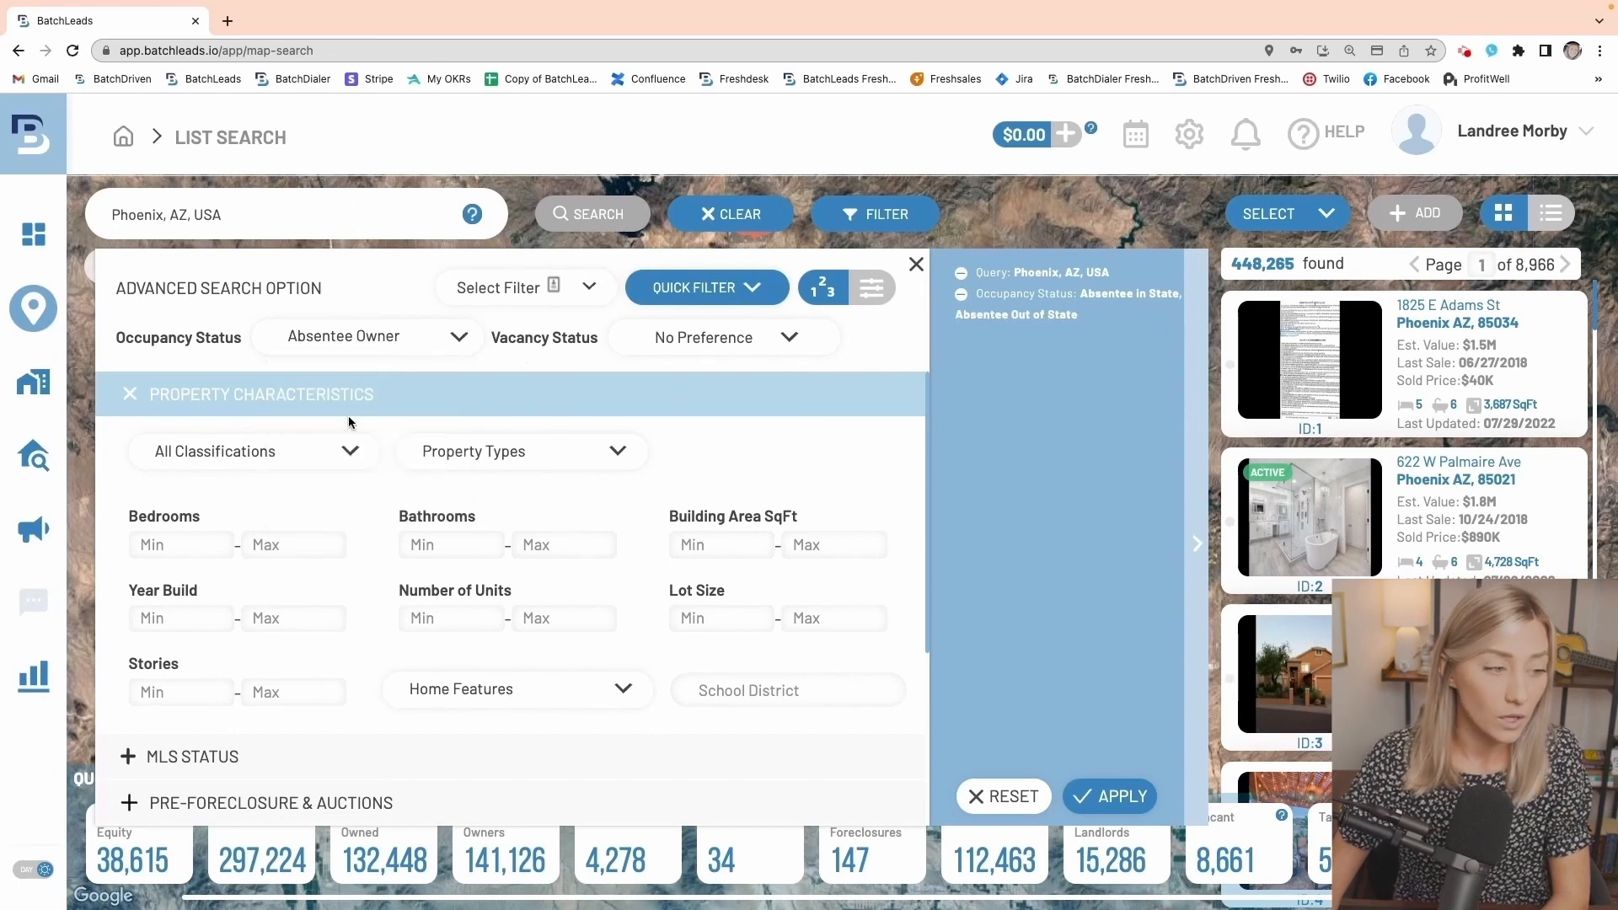
# - Restrict the property characteristics to the Residential classification and the Single-Family property type
pyautogui.click(303, 463)
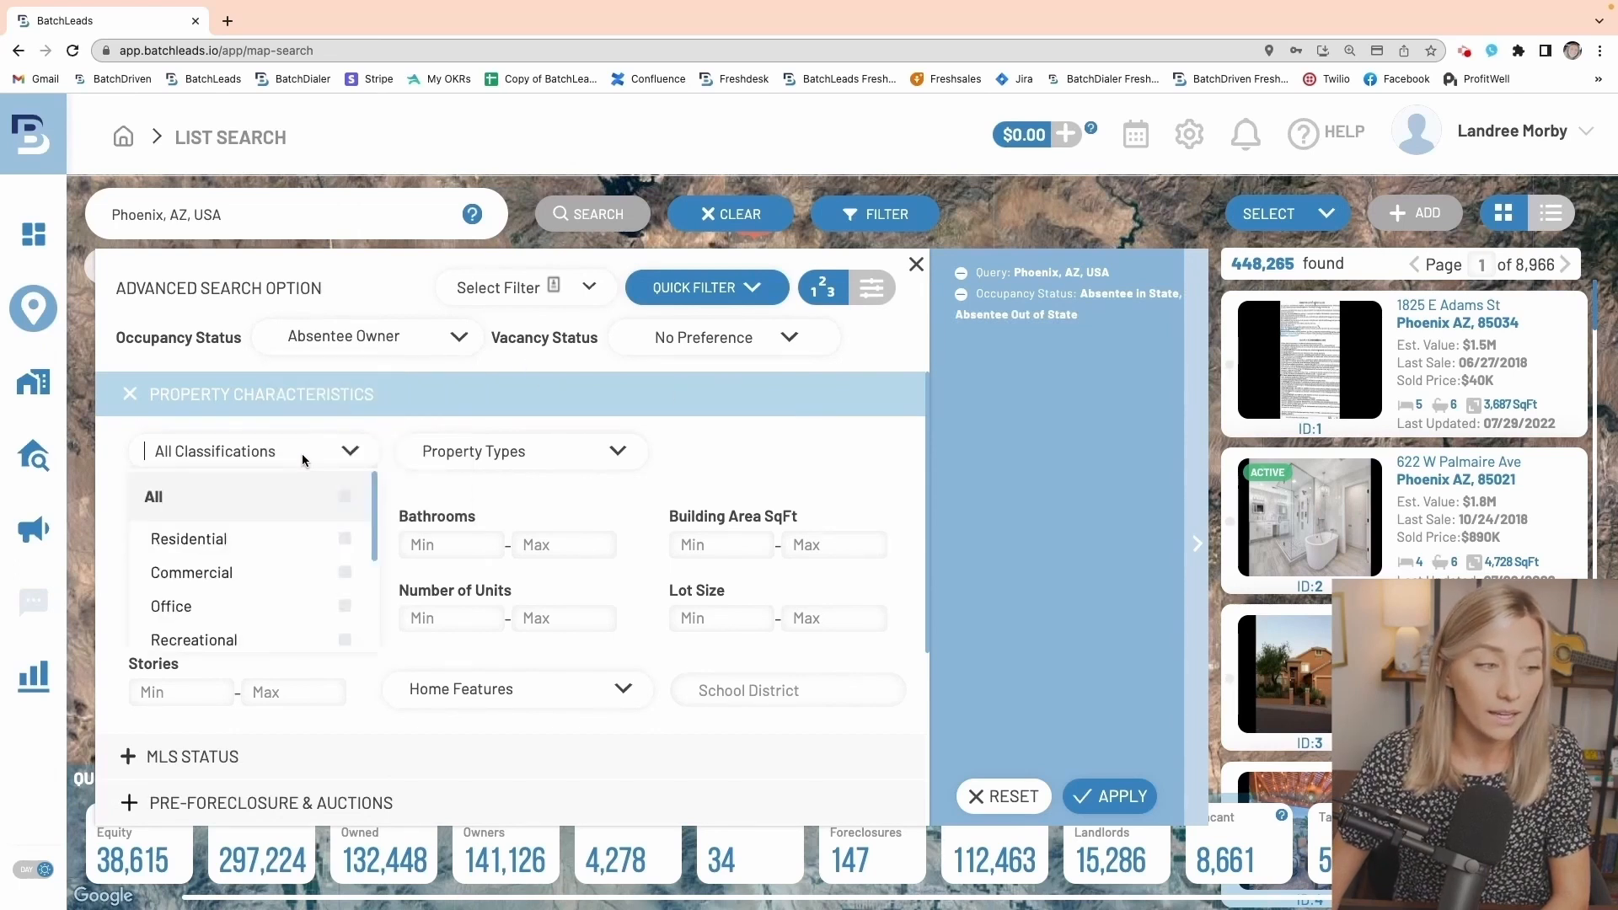
pyautogui.click(291, 545)
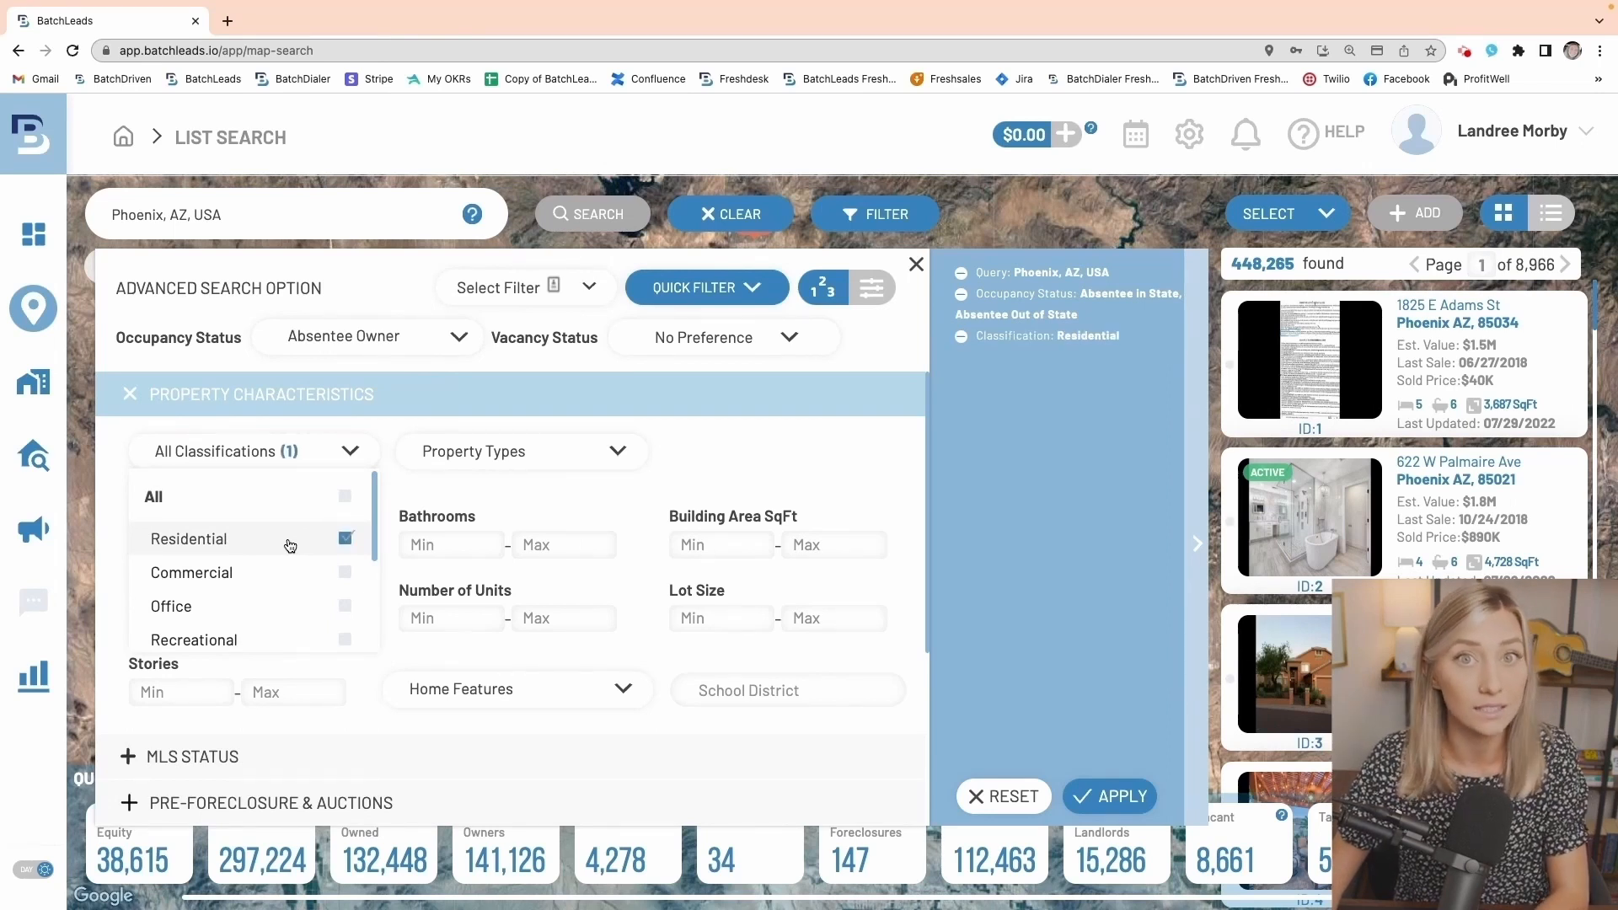
pyautogui.click(536, 452)
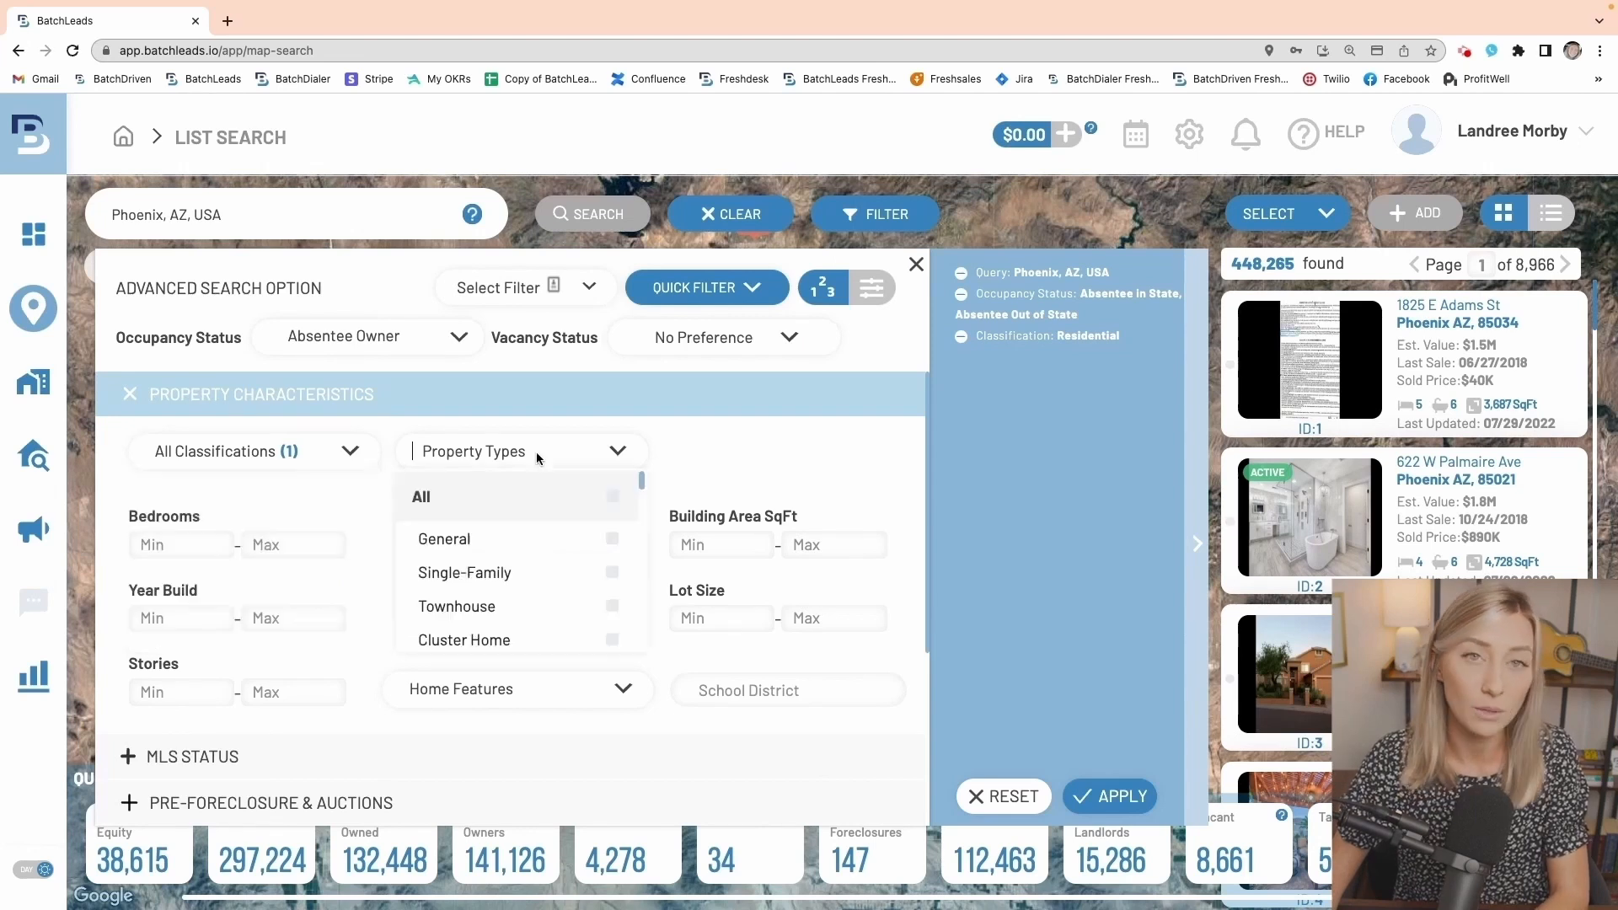
pyautogui.click(533, 573)
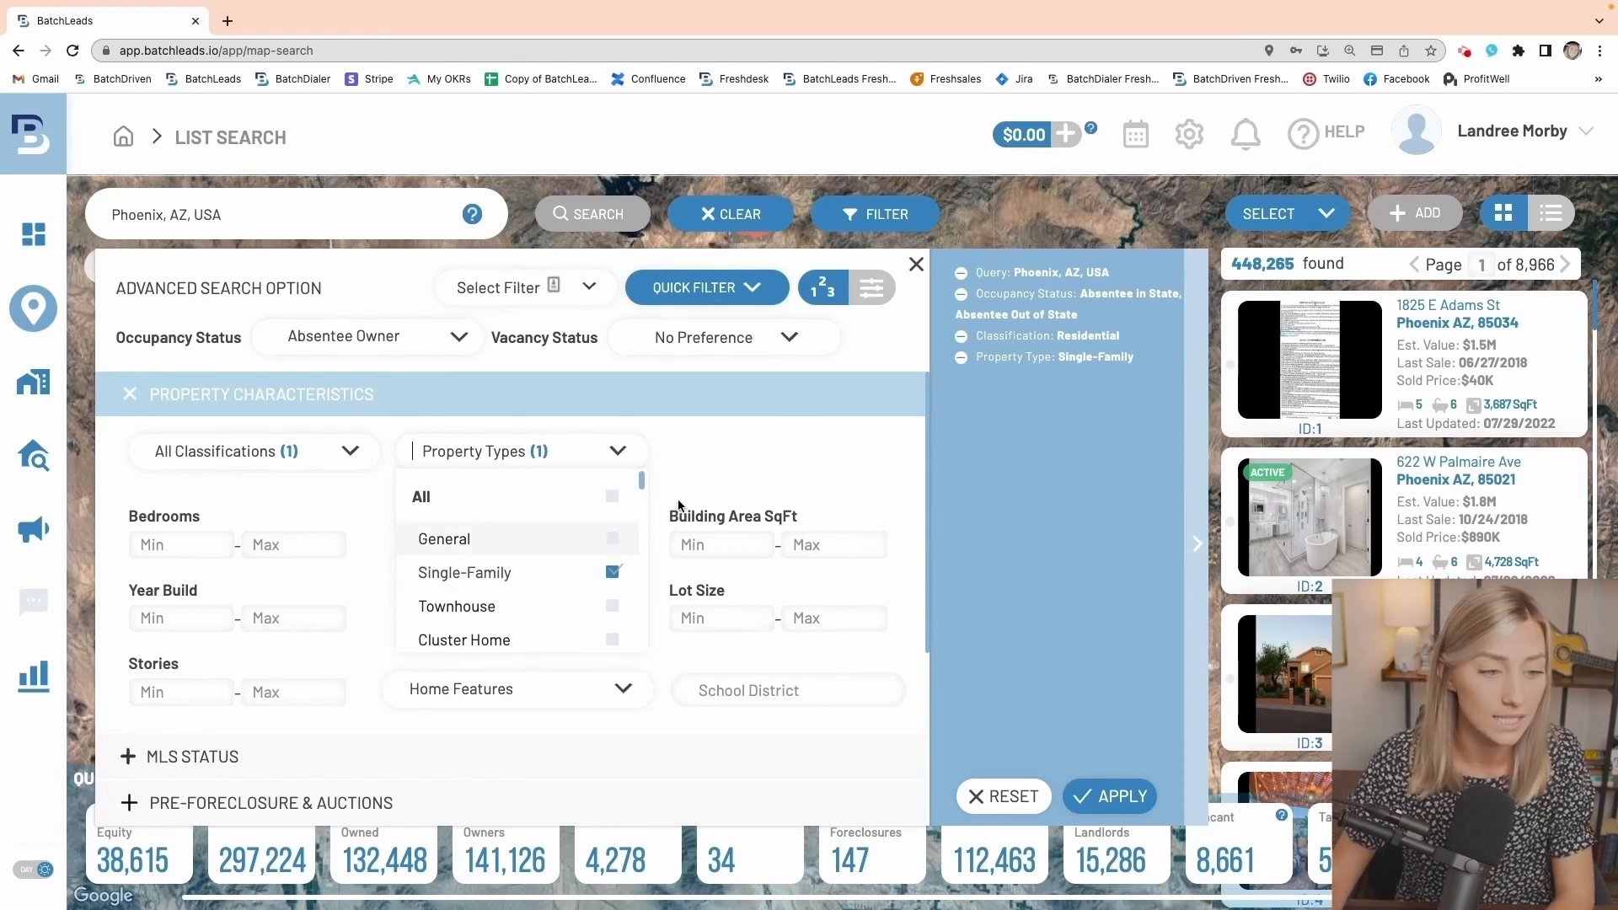
pyautogui.click(736, 472)
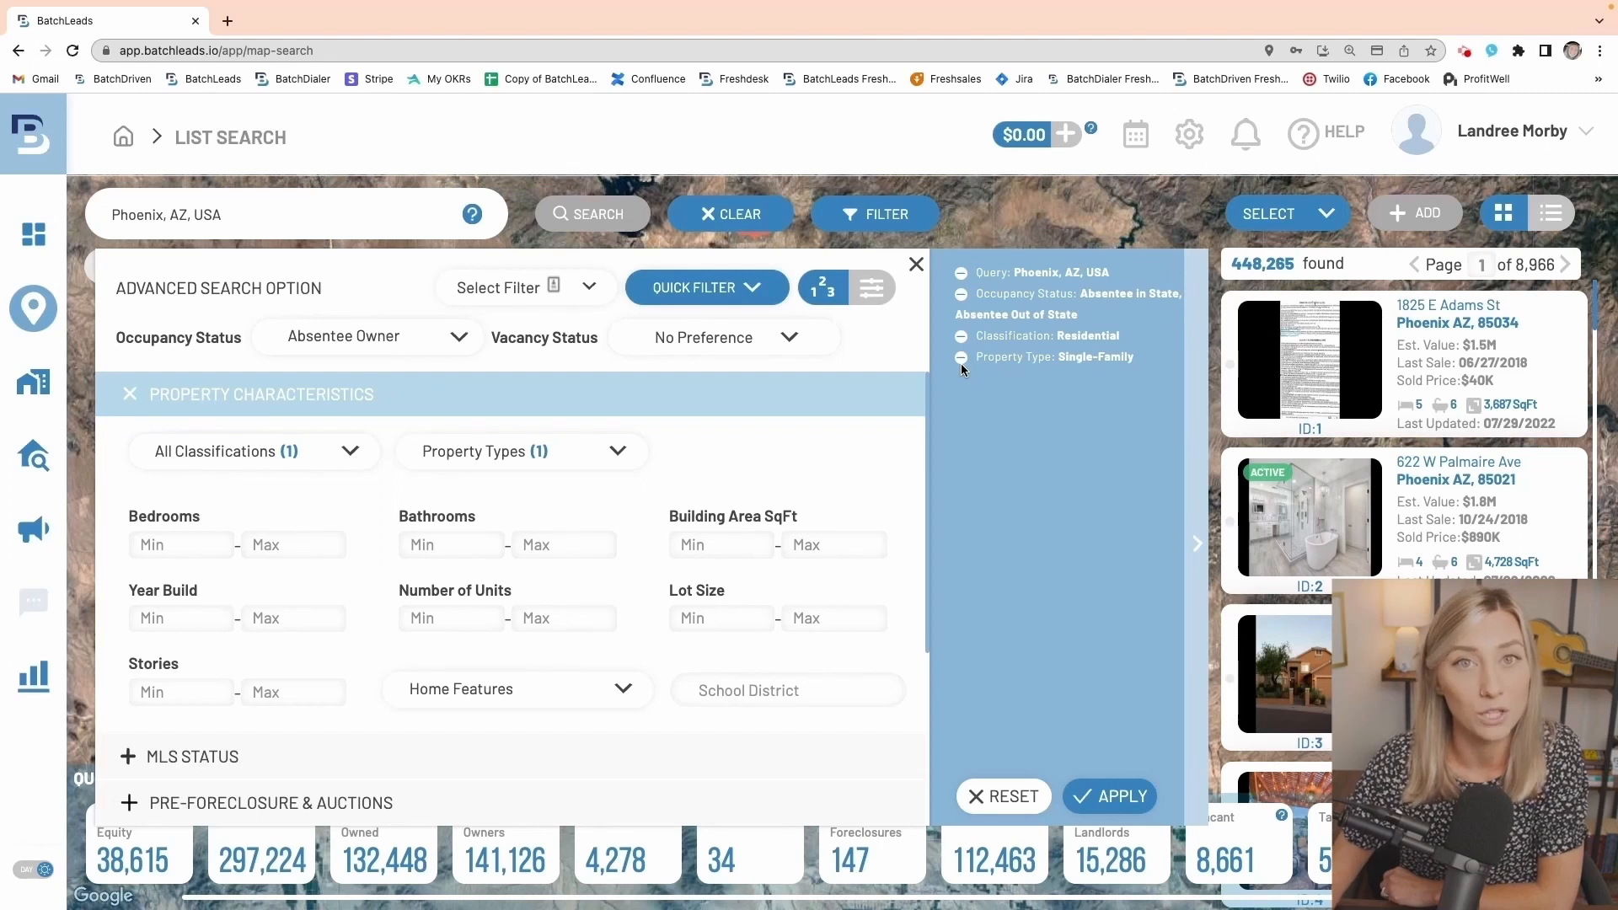
# - In the MLS status filters, set On Market to No
pyautogui.scroll(-3, 548, 528)
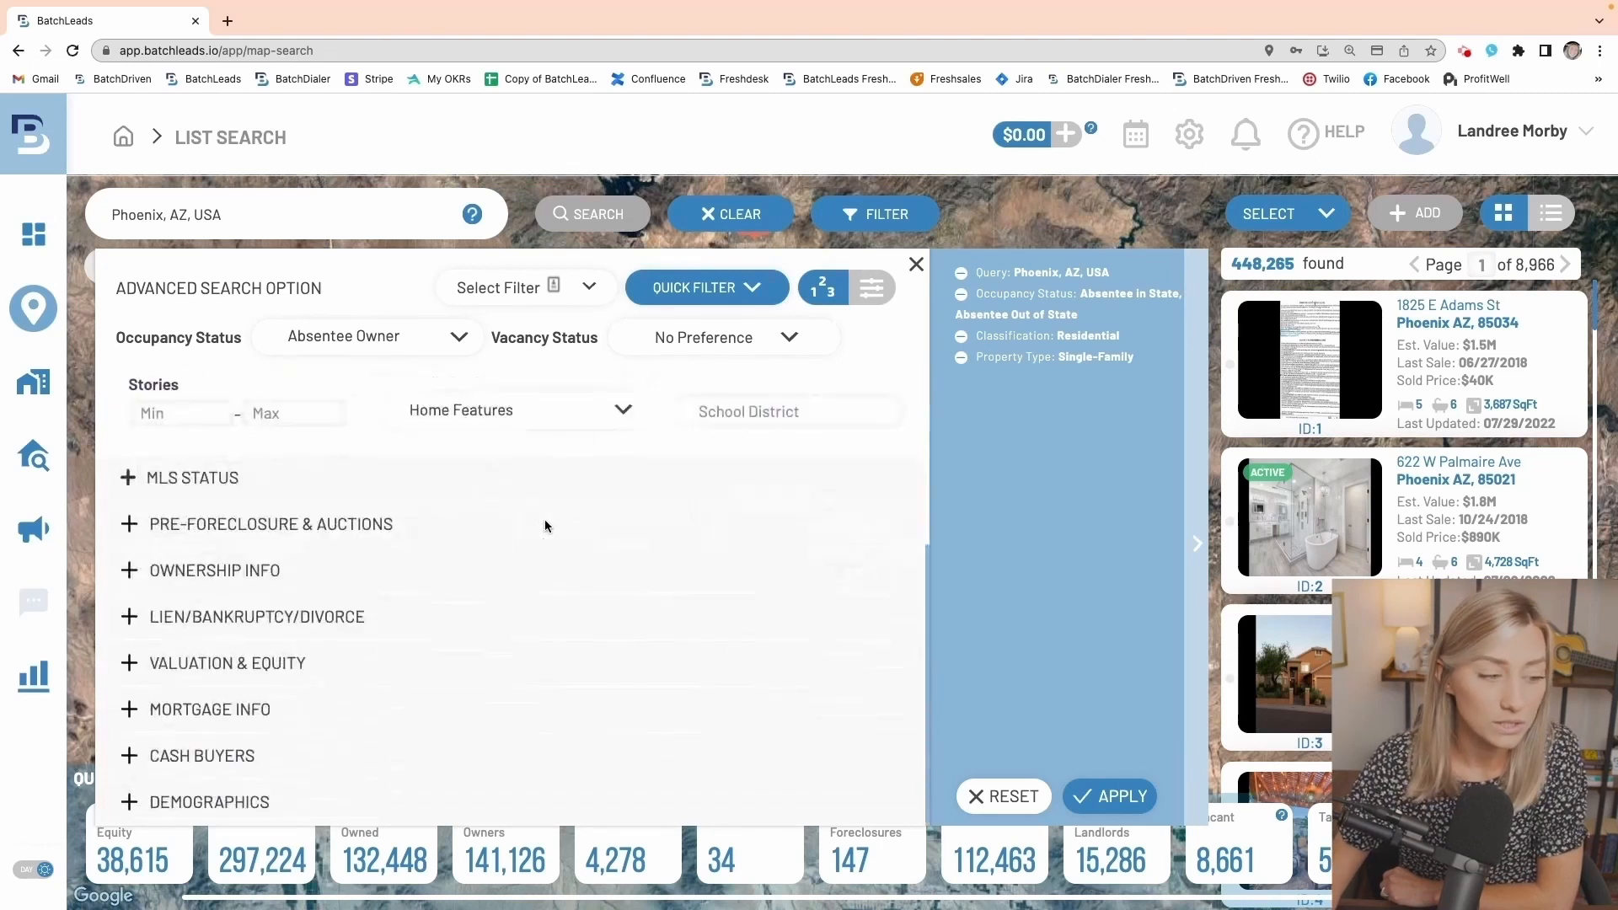
pyautogui.click(335, 487)
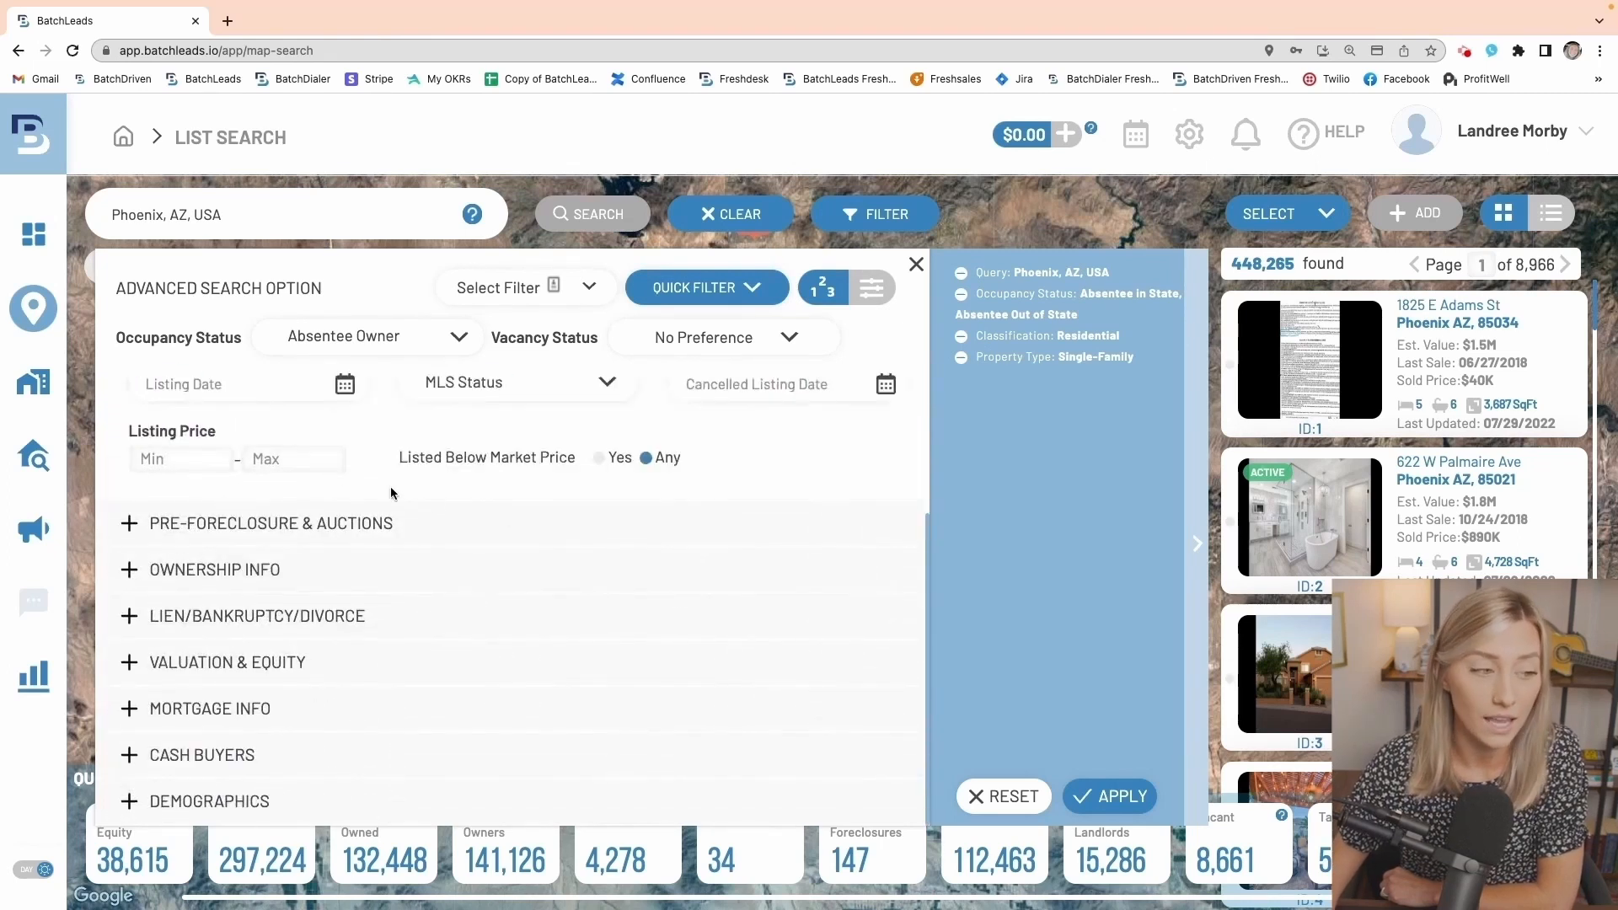
pyautogui.scroll(1, 476, 498)
pyautogui.scroll(2, 476, 498)
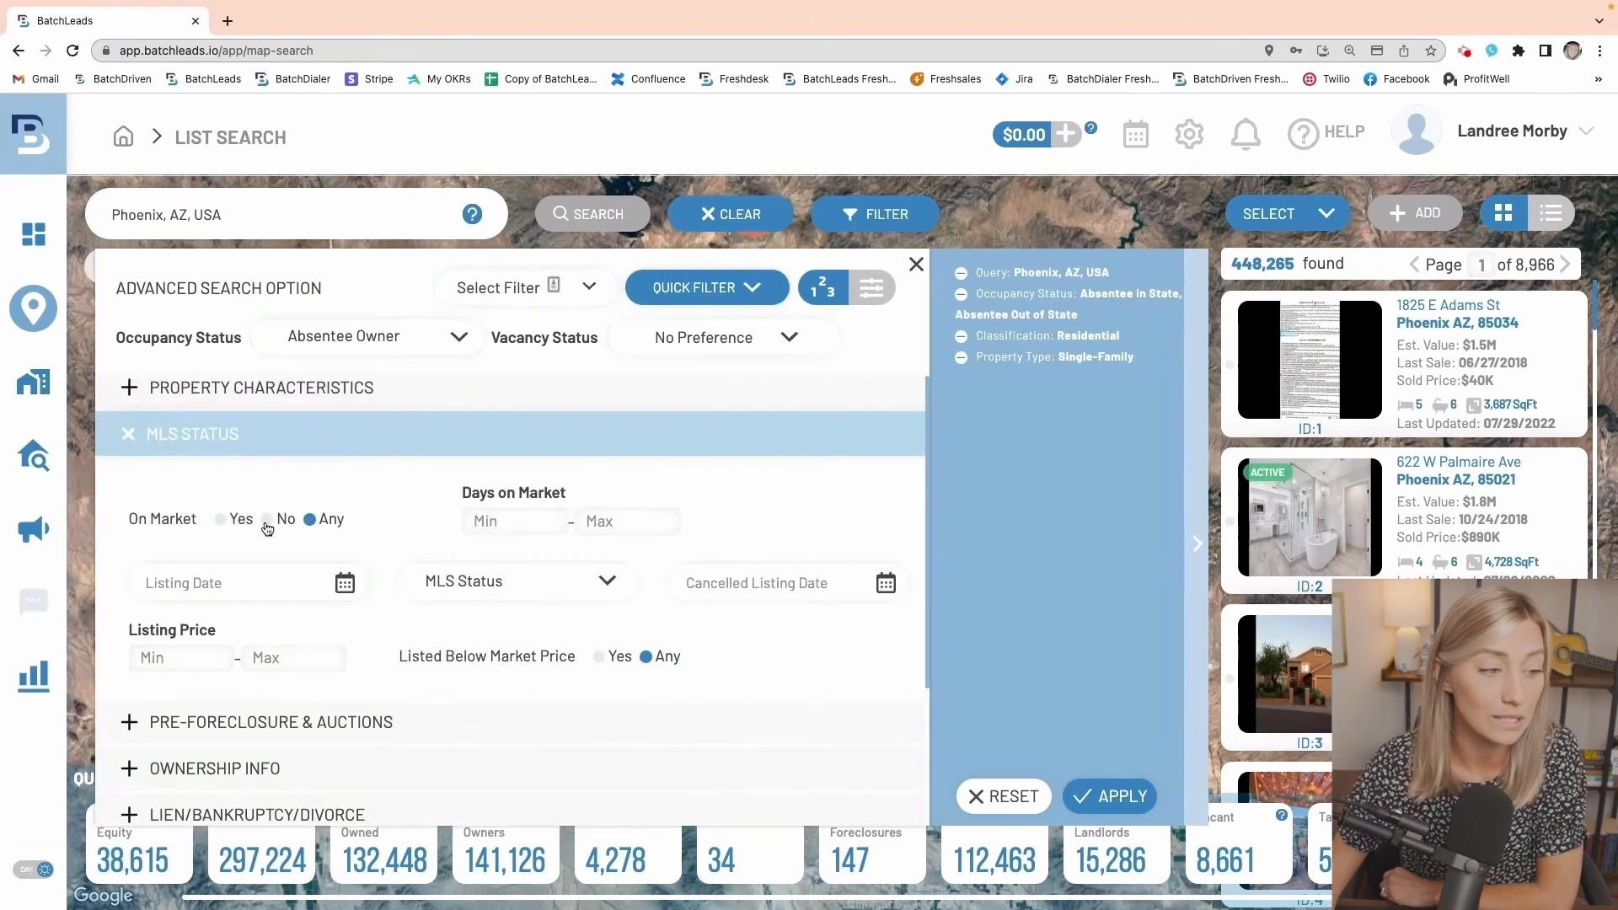
pyautogui.click(267, 522)
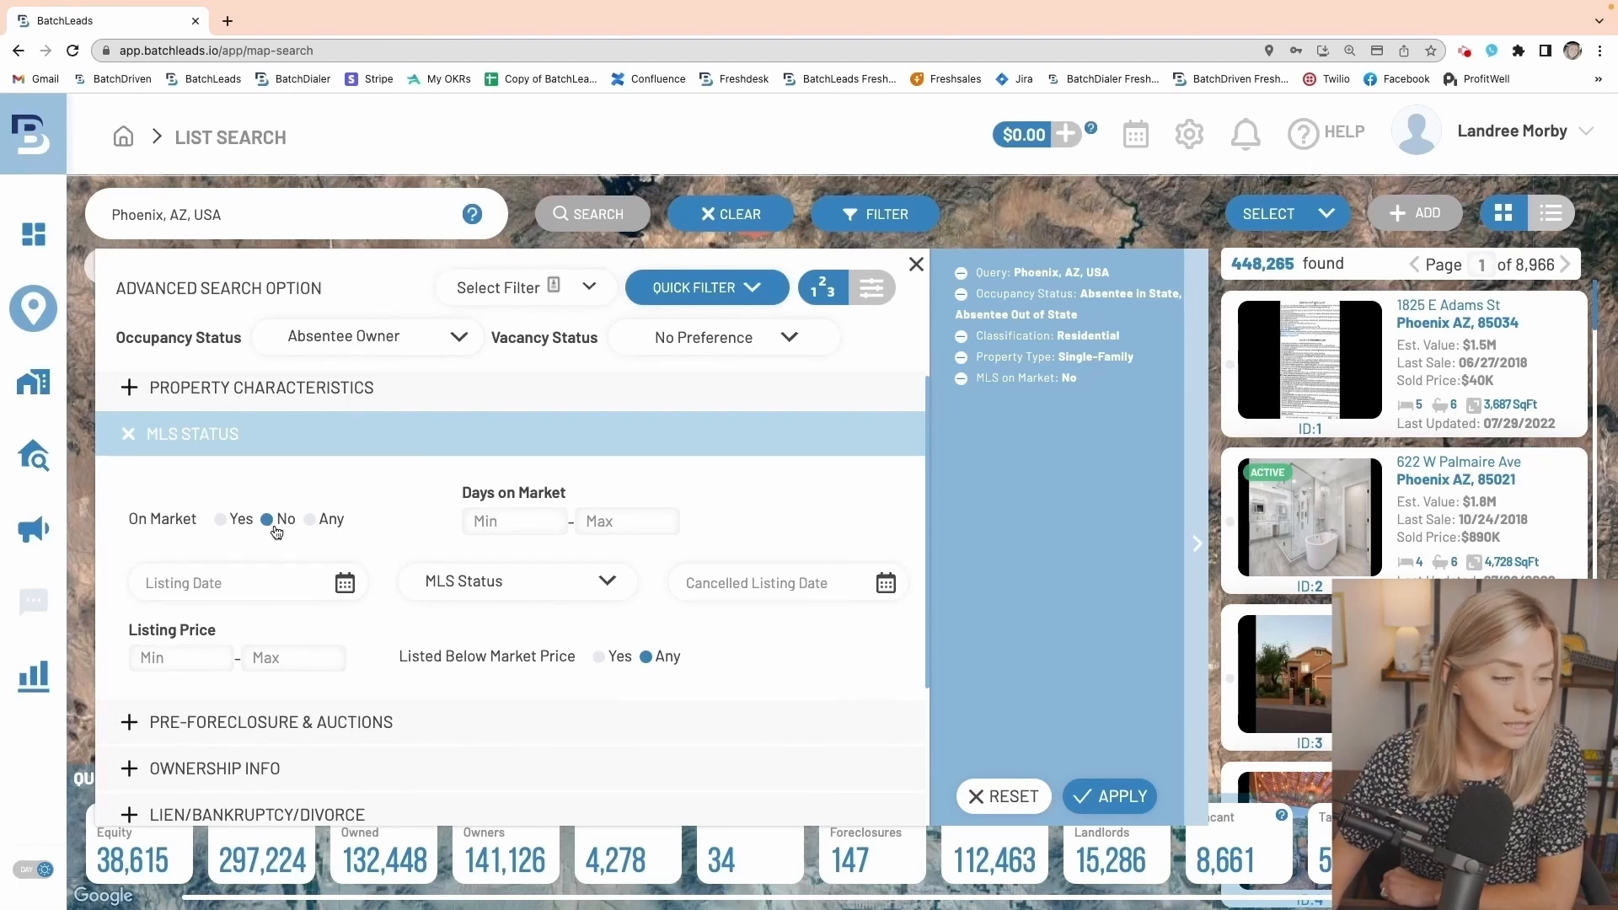
# - In the ownership filters, limit the owner type to Individual and set the minimum years of ownership to 7
pyautogui.scroll(-1, 396, 653)
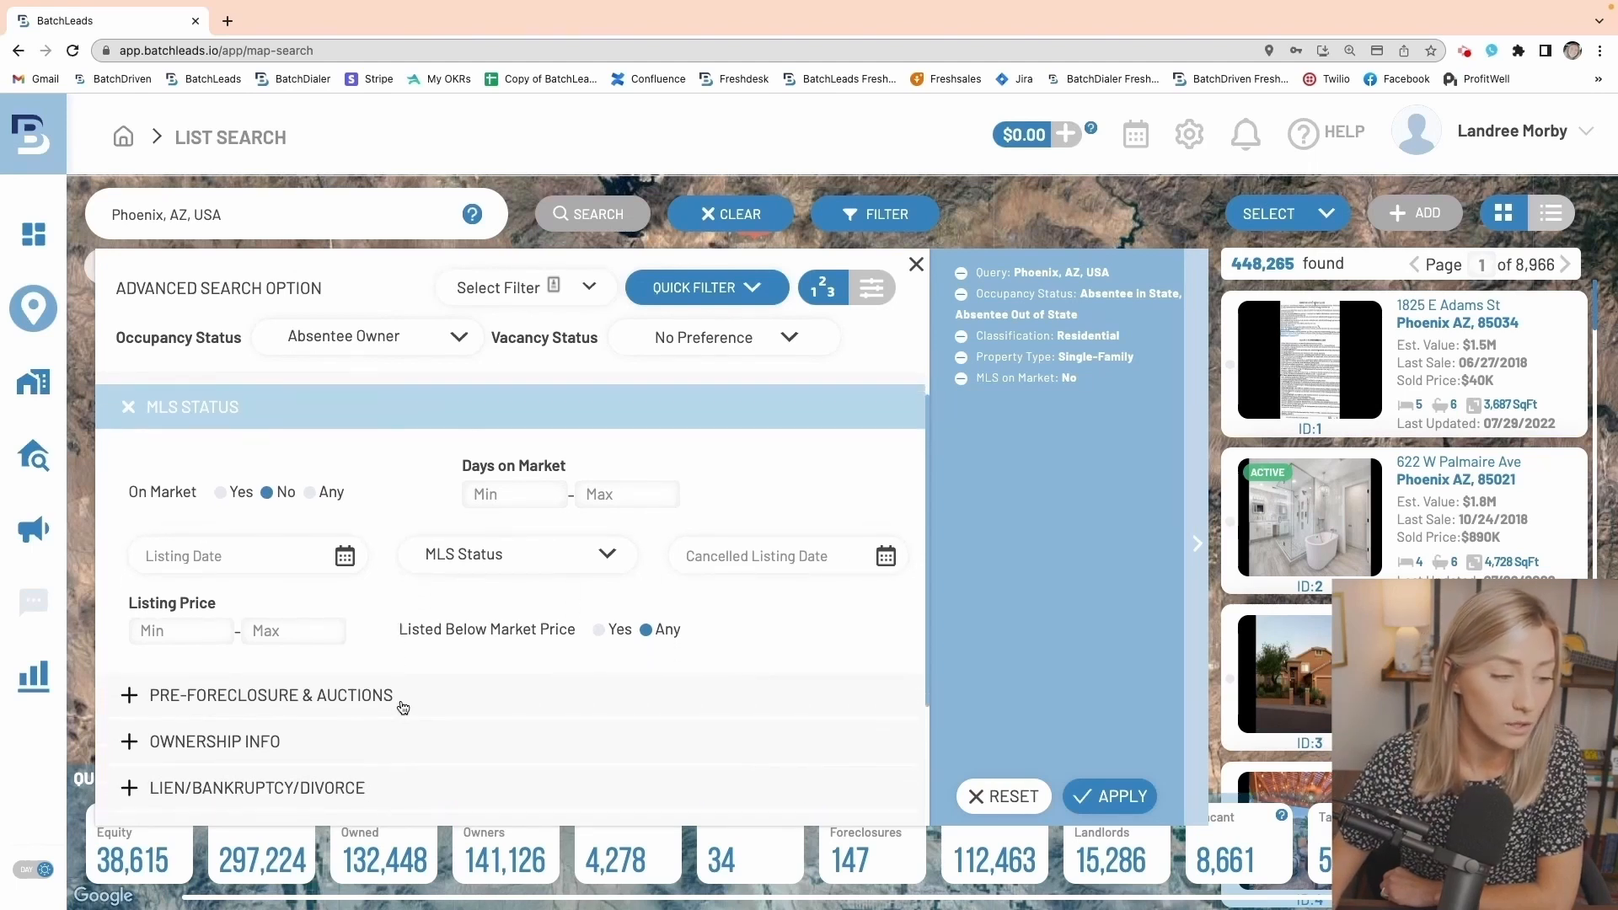
pyautogui.click(402, 706)
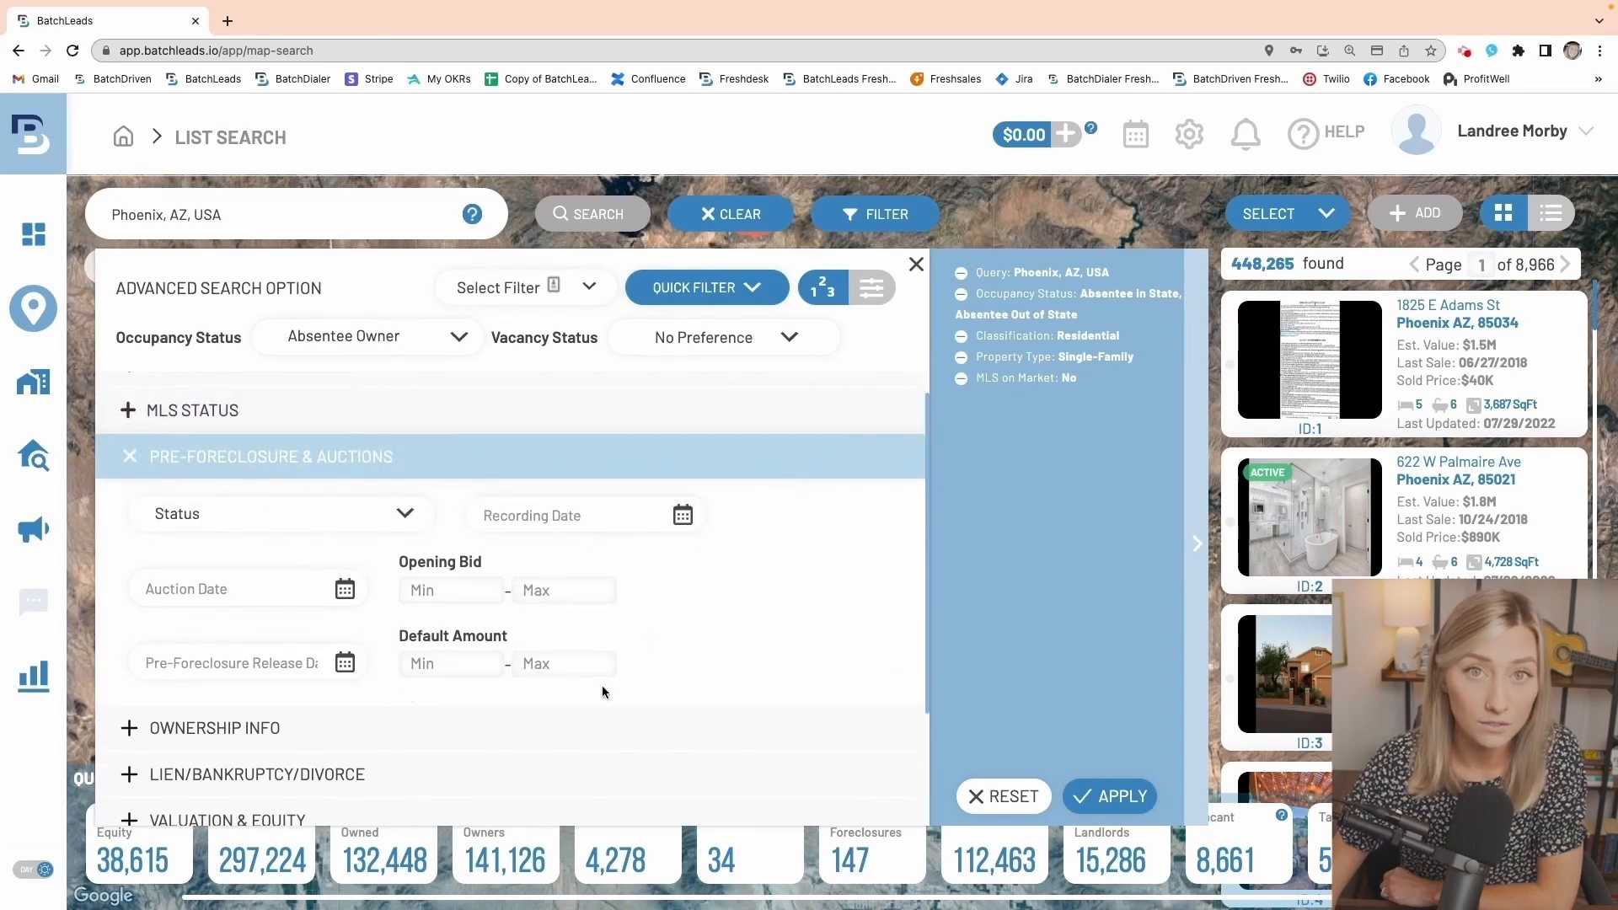
pyautogui.scroll(-5, 603, 683)
pyautogui.click(410, 587)
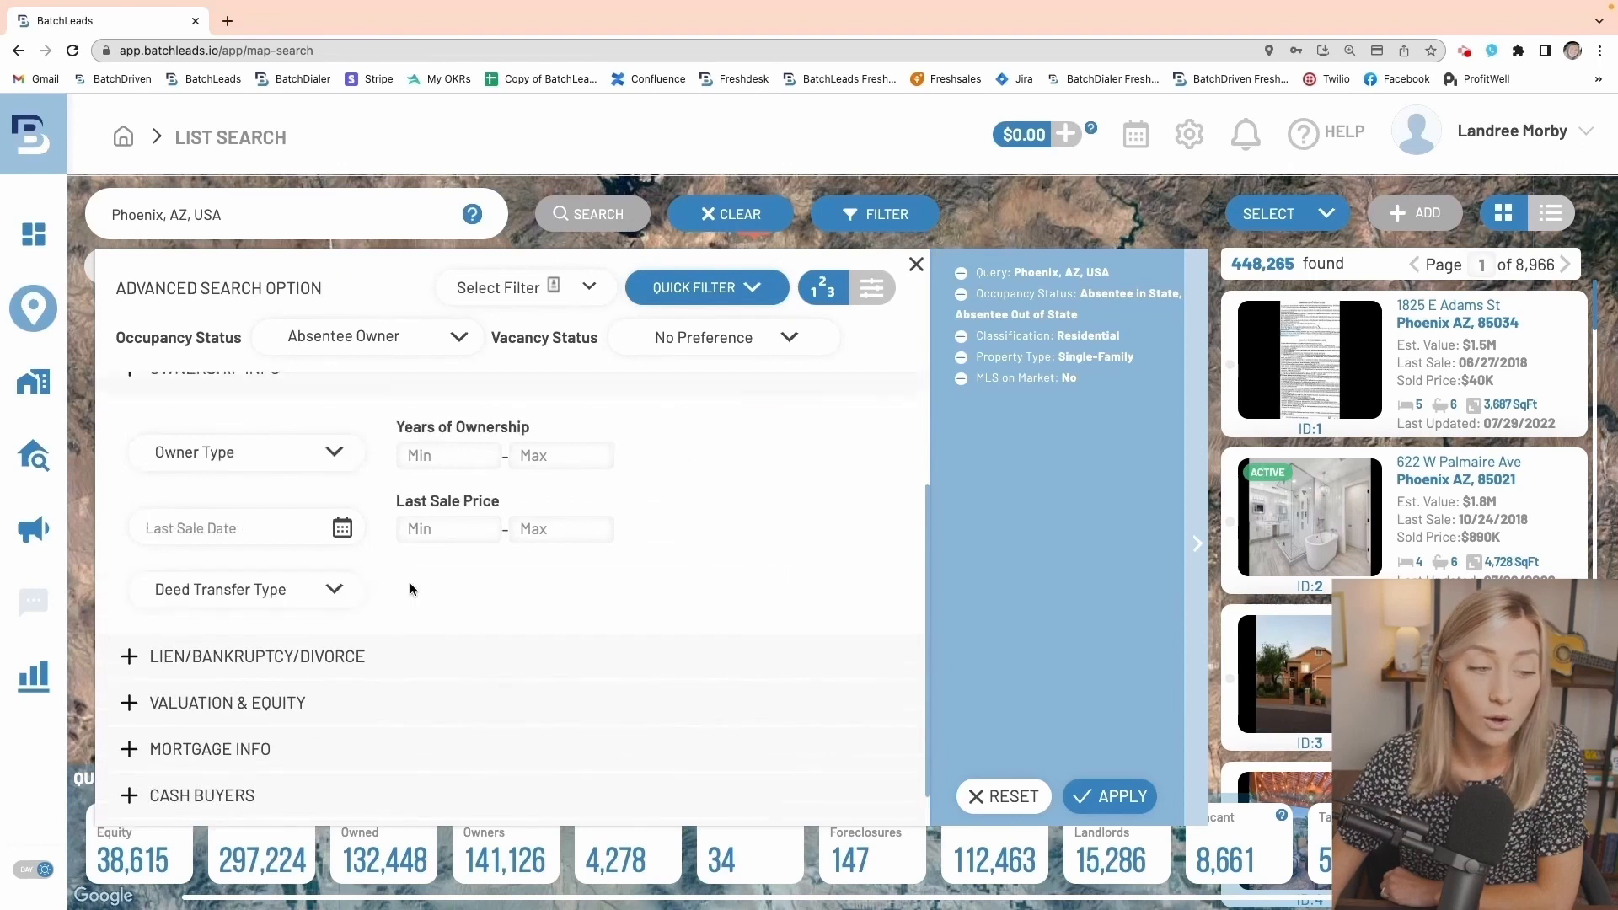
pyautogui.scroll(1, 516, 641)
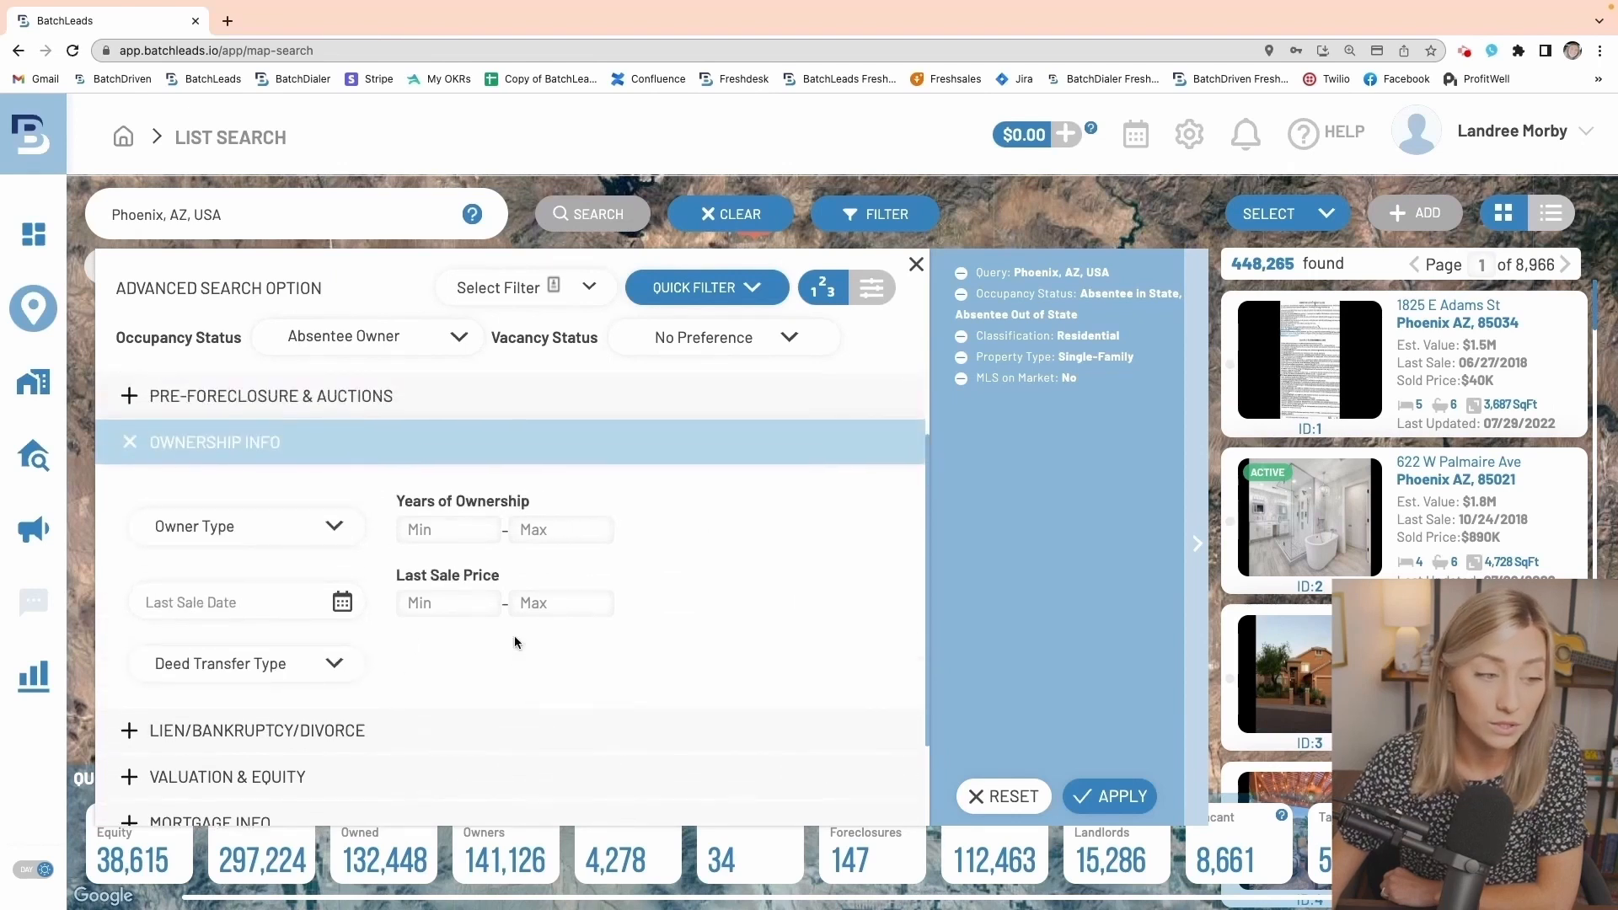
pyautogui.click(325, 529)
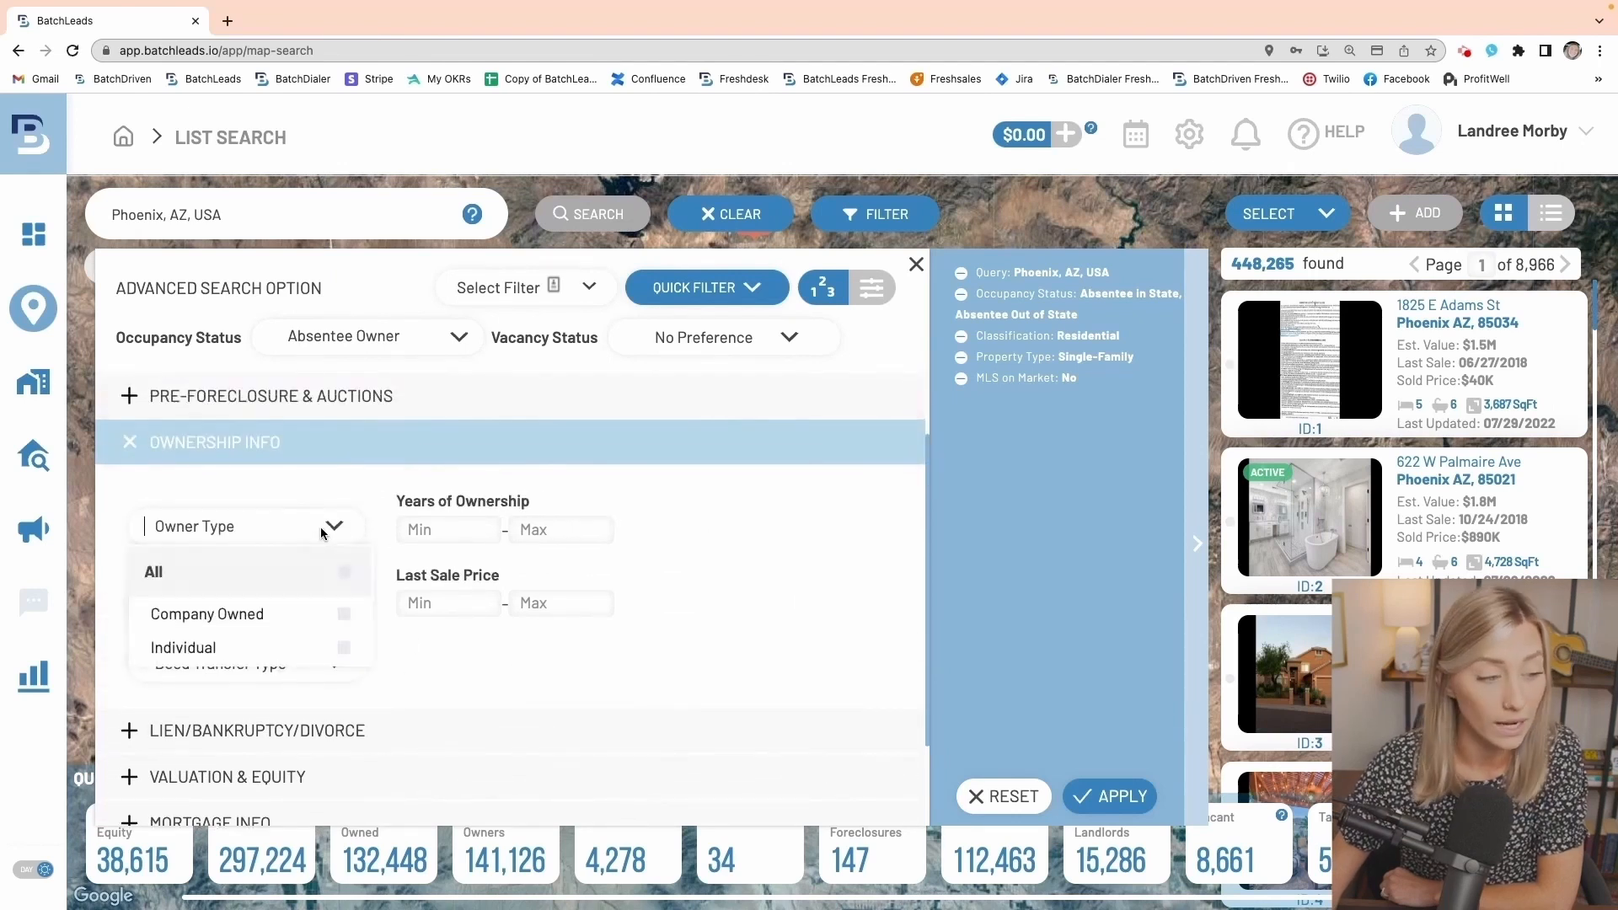
pyautogui.click(304, 649)
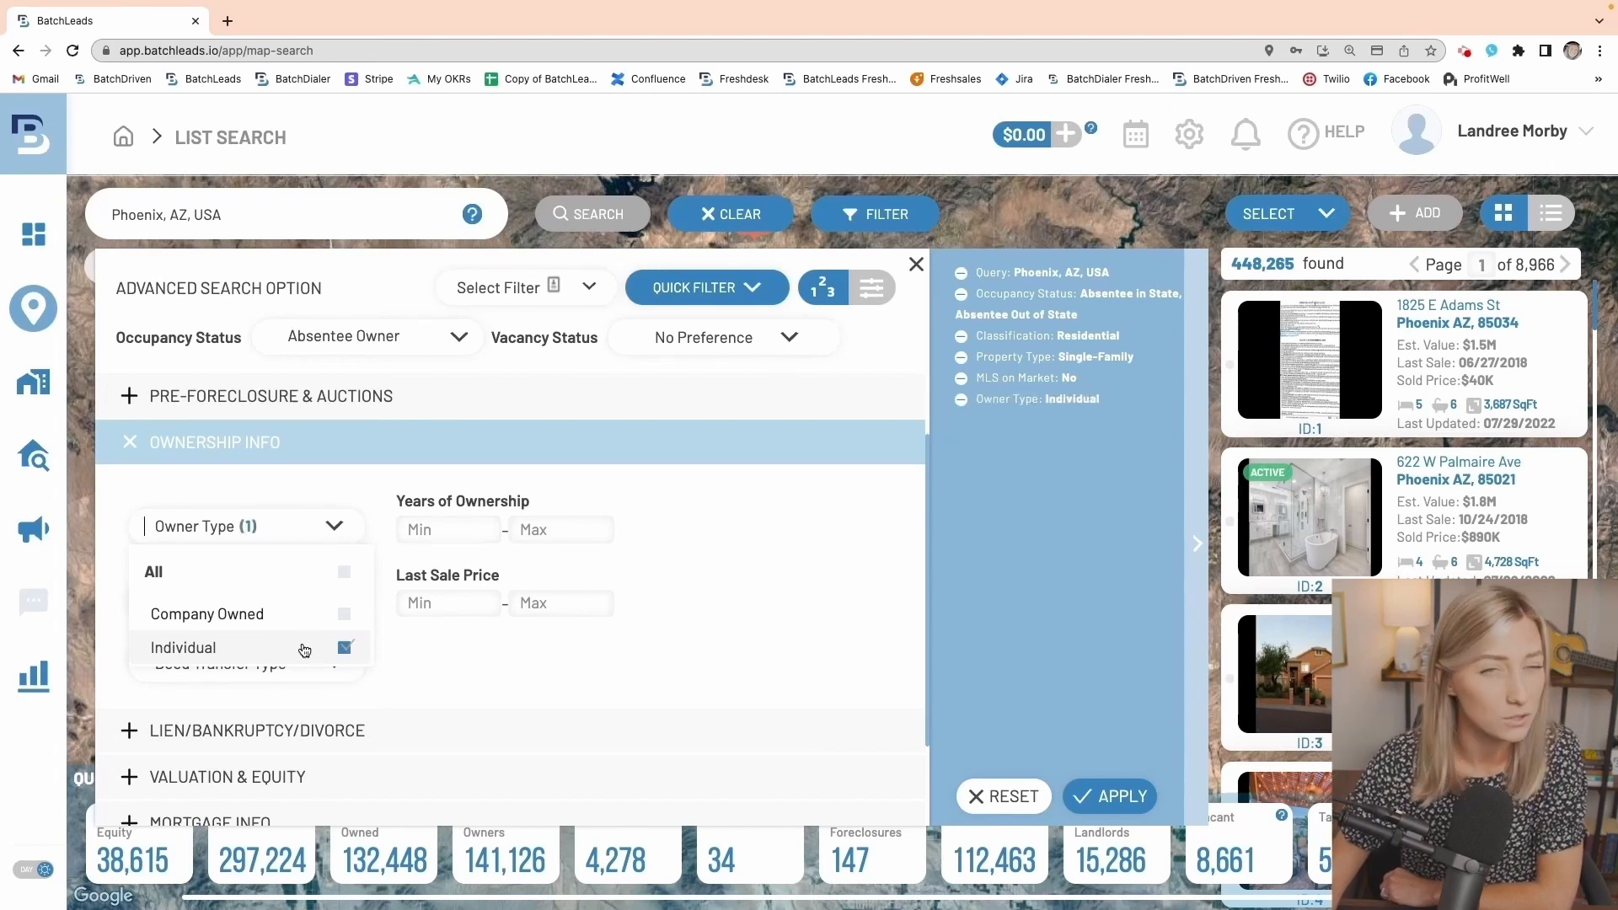
pyautogui.click(435, 529)
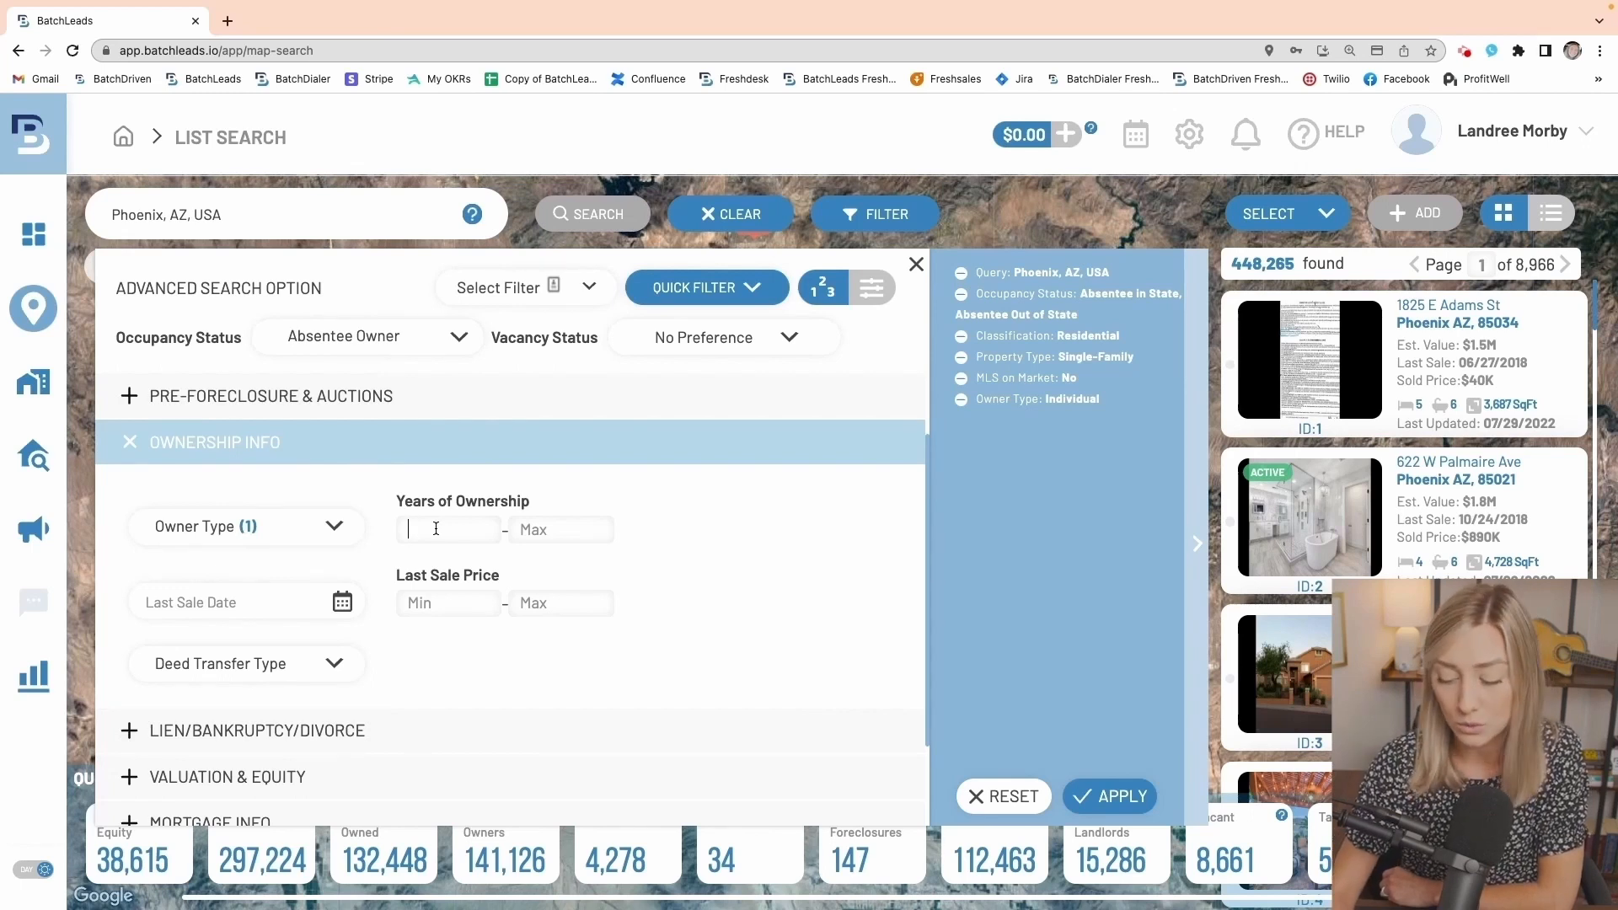
pyautogui.write('7')
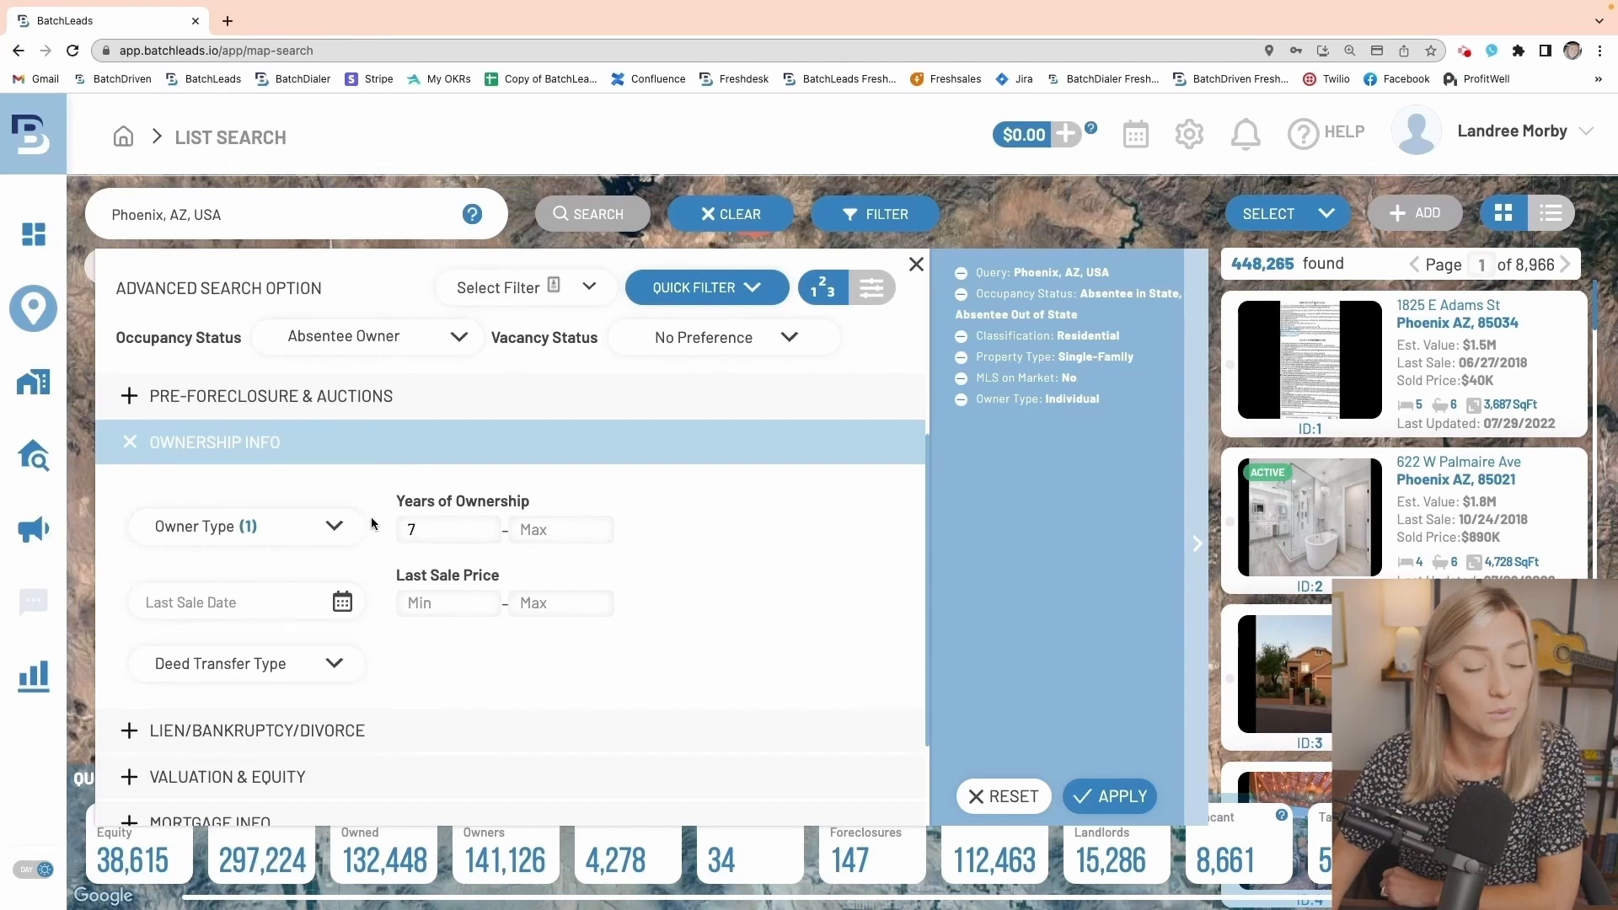
# - Look through the filter options for liens, bankruptcy and divorce, valuation and equity, mortgage info, and cash buyers
pyautogui.scroll(-2, 700, 607)
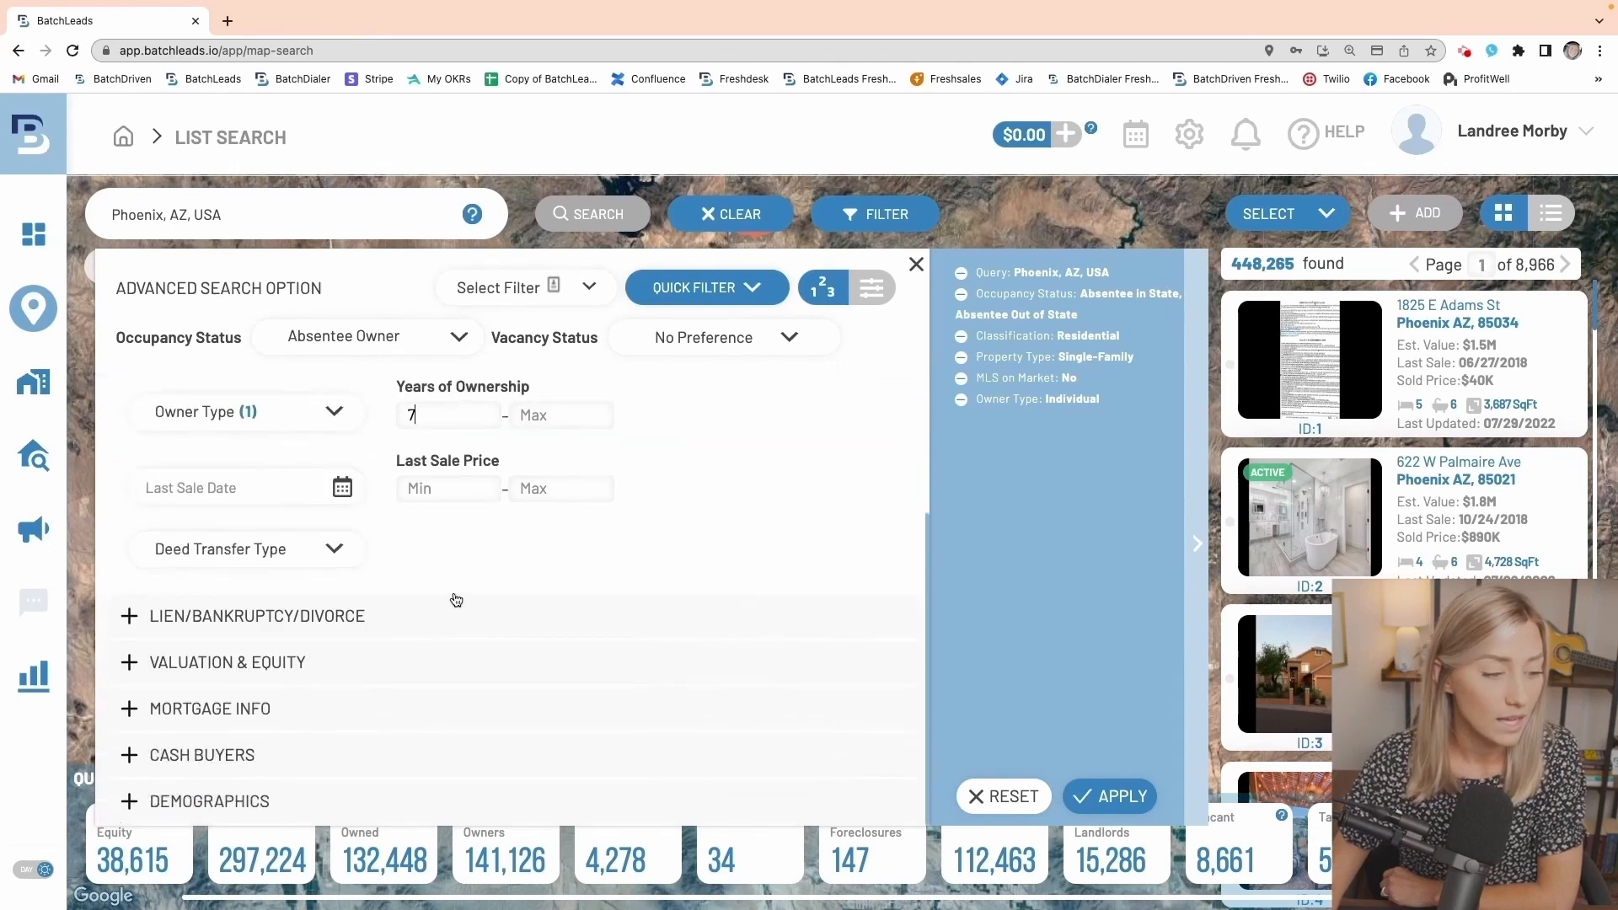
pyautogui.click(421, 628)
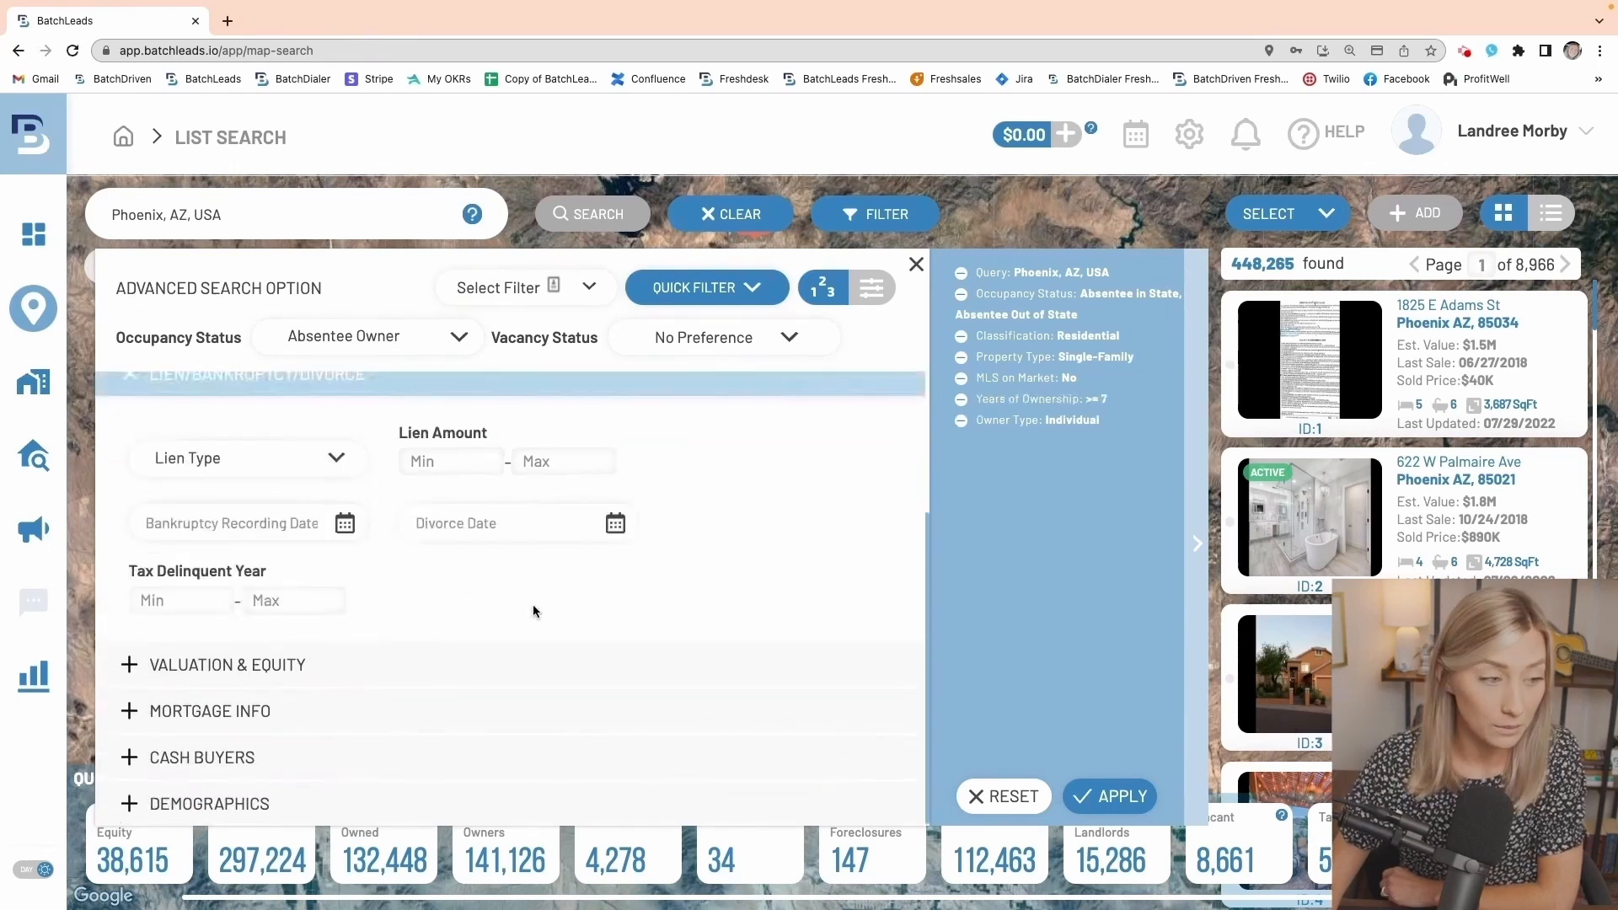
pyautogui.click(397, 663)
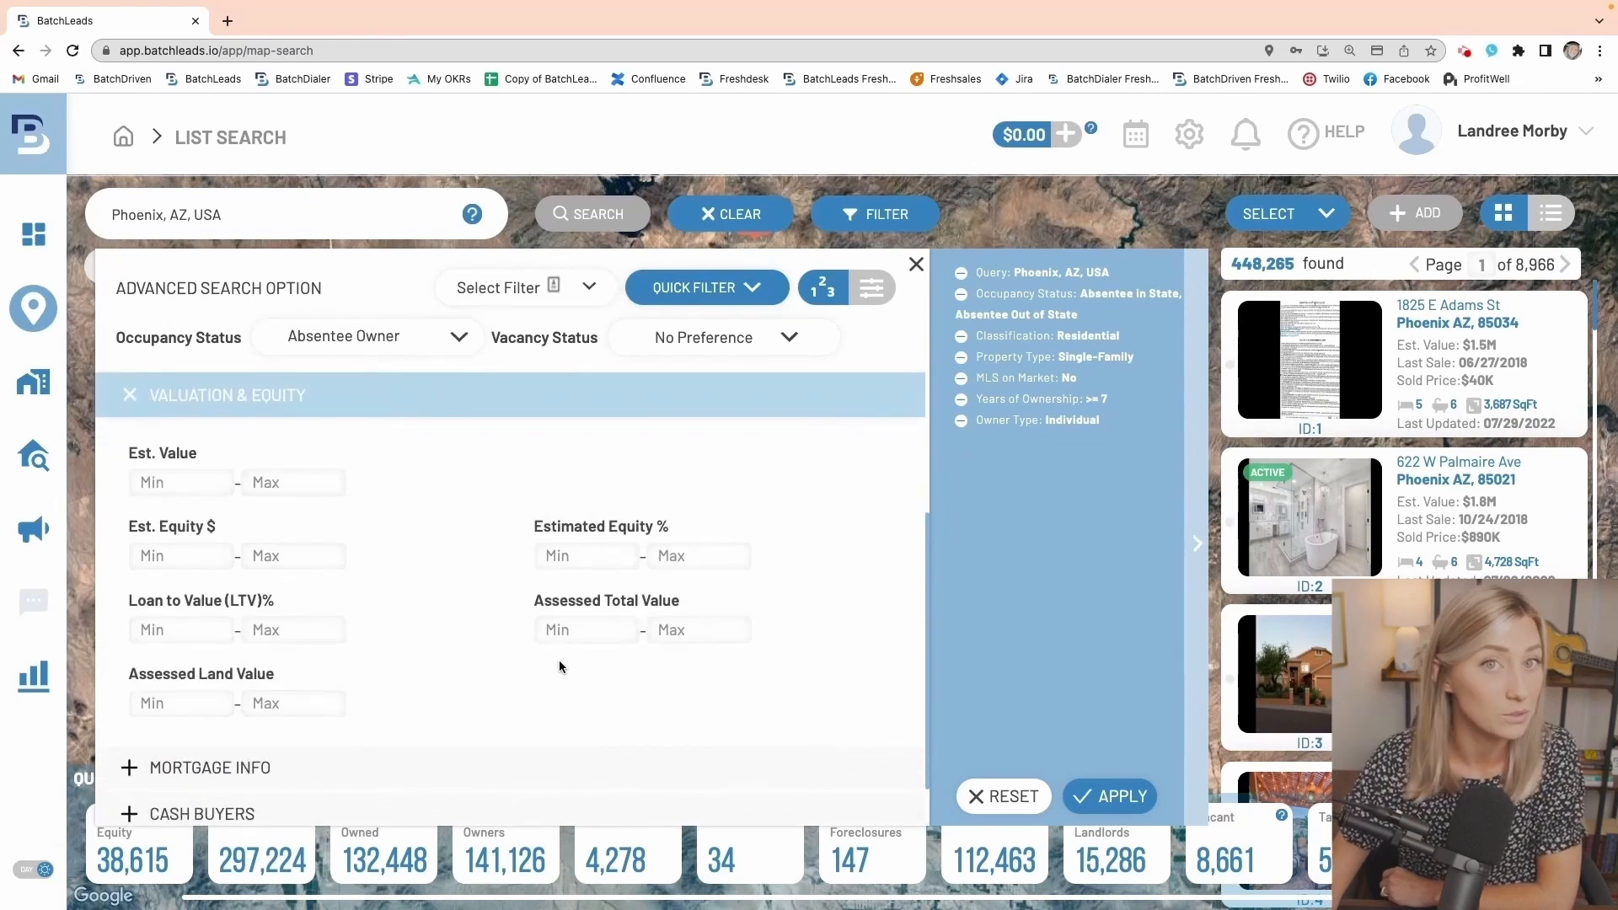
pyautogui.scroll(-1, 403, 669)
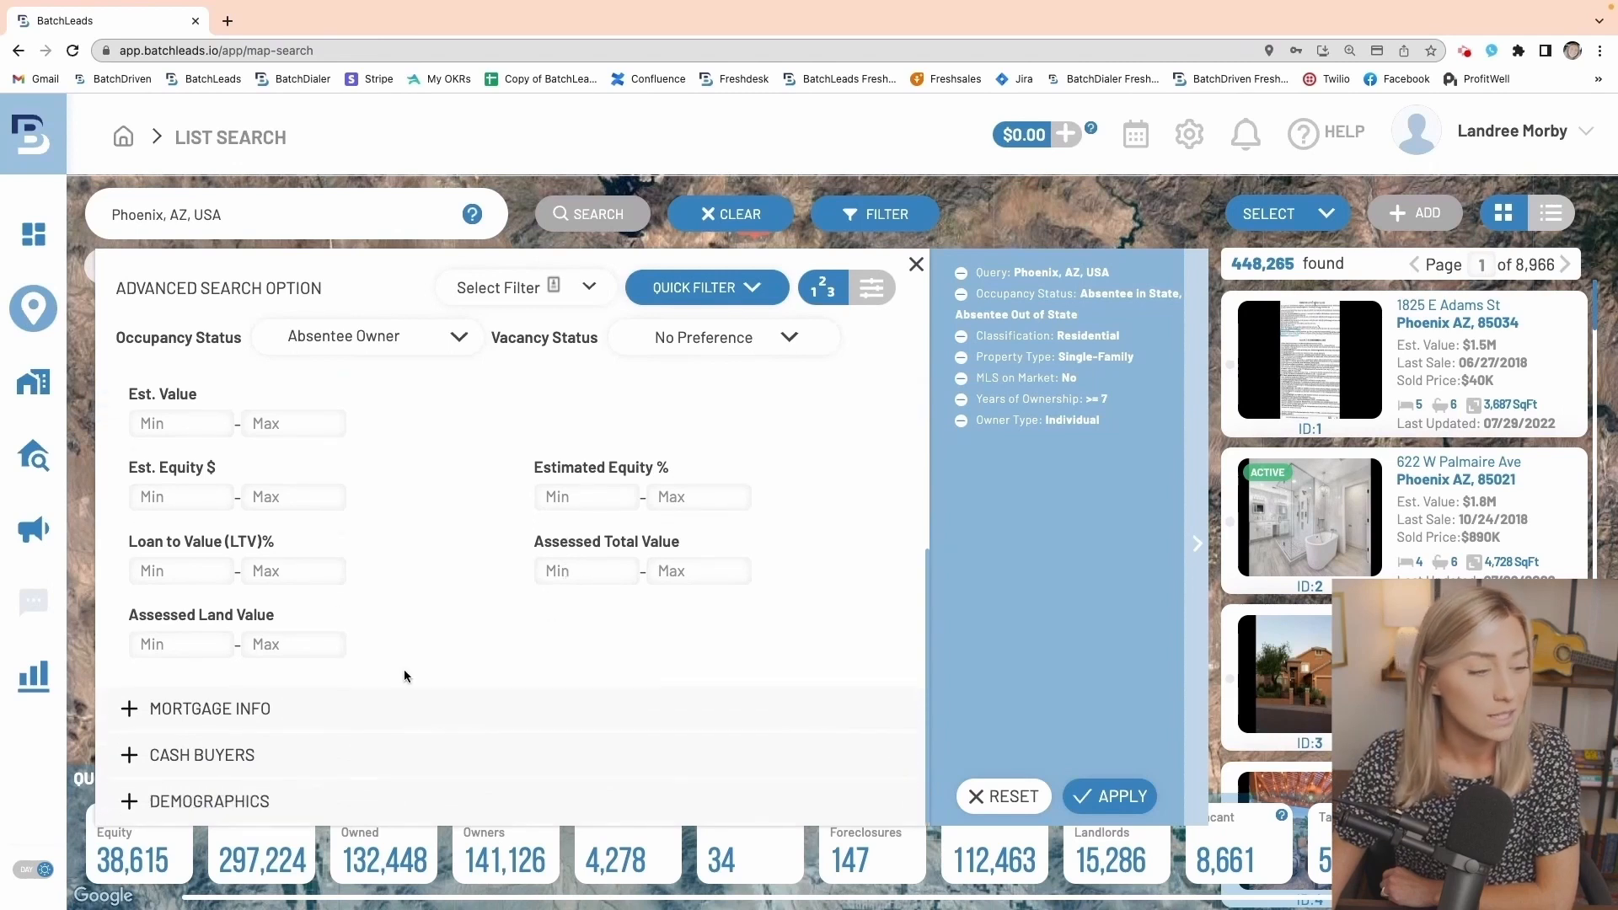
pyautogui.click(372, 714)
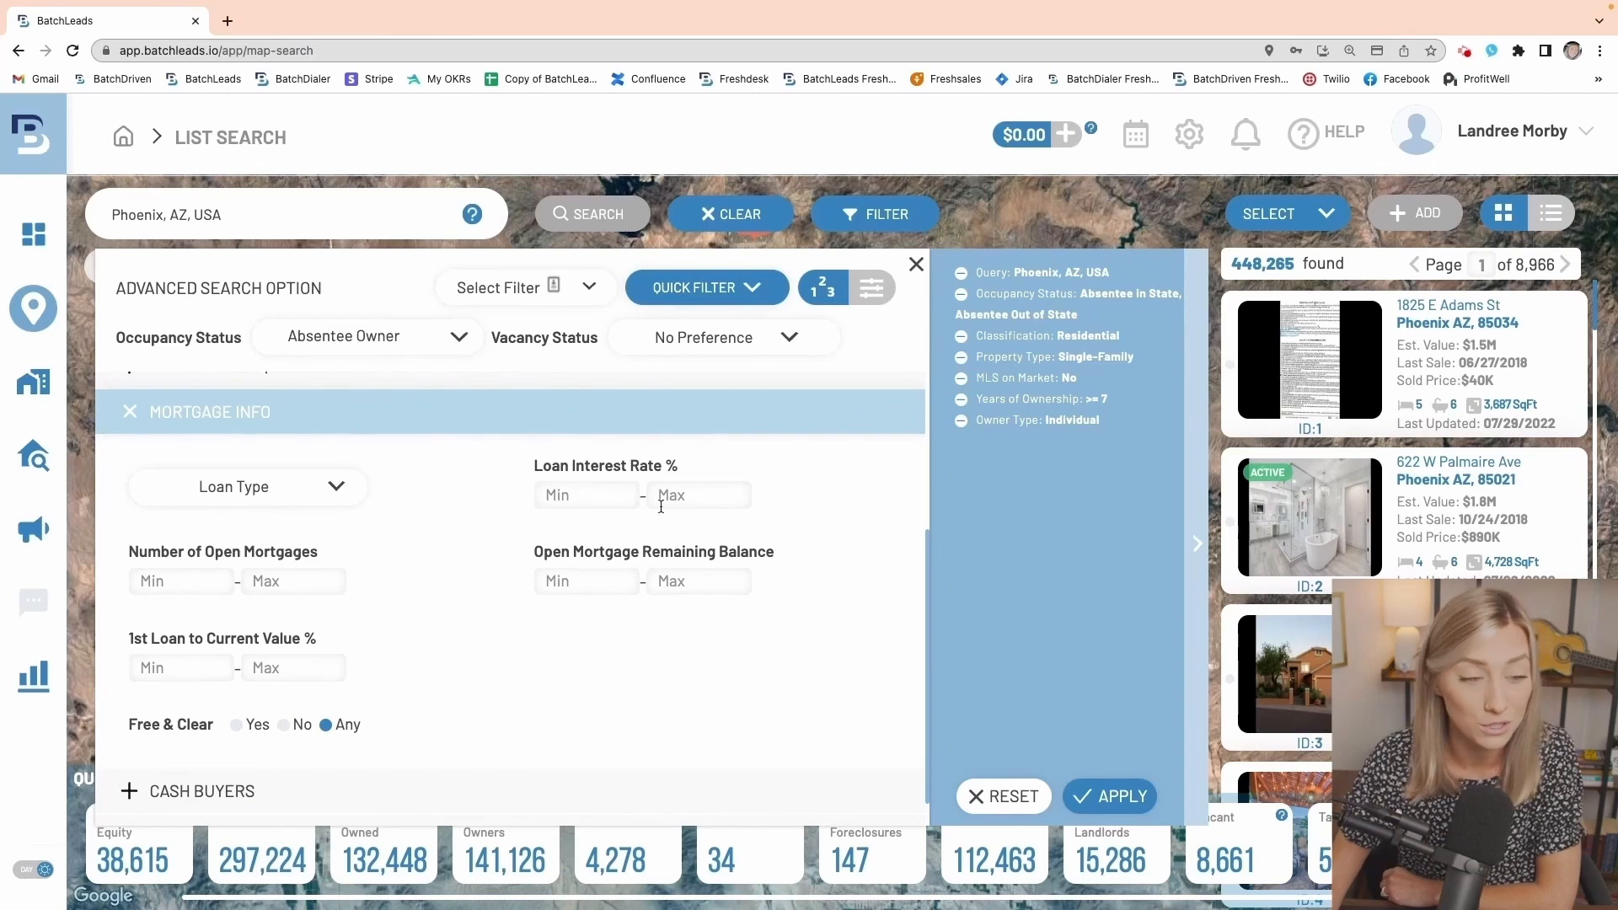
pyautogui.scroll(-1, 472, 674)
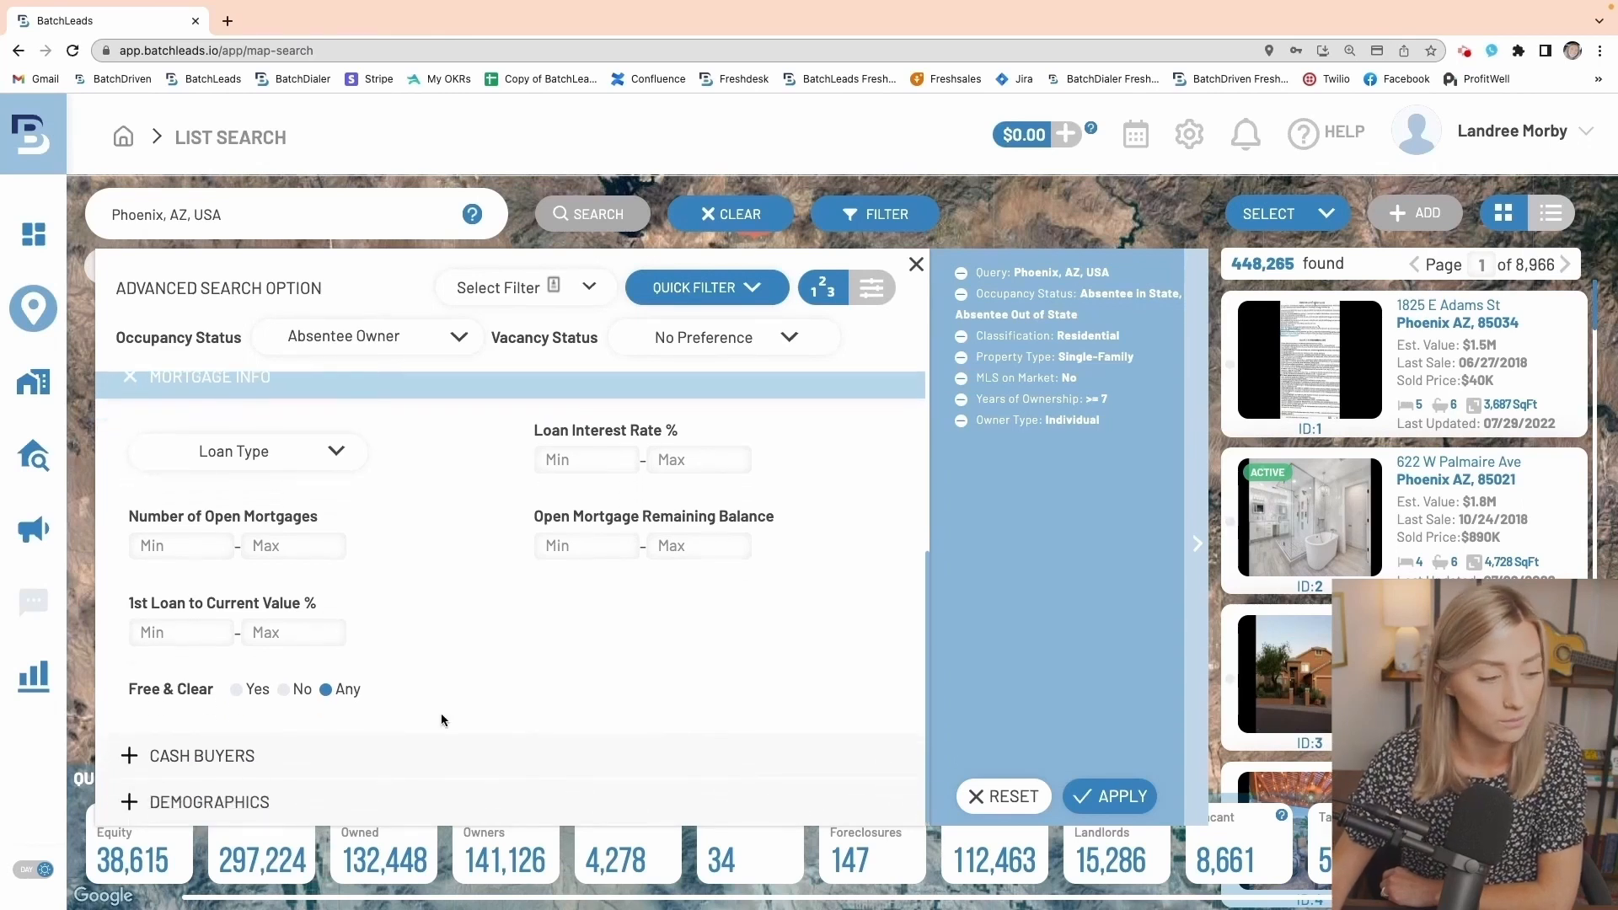
pyautogui.click(422, 757)
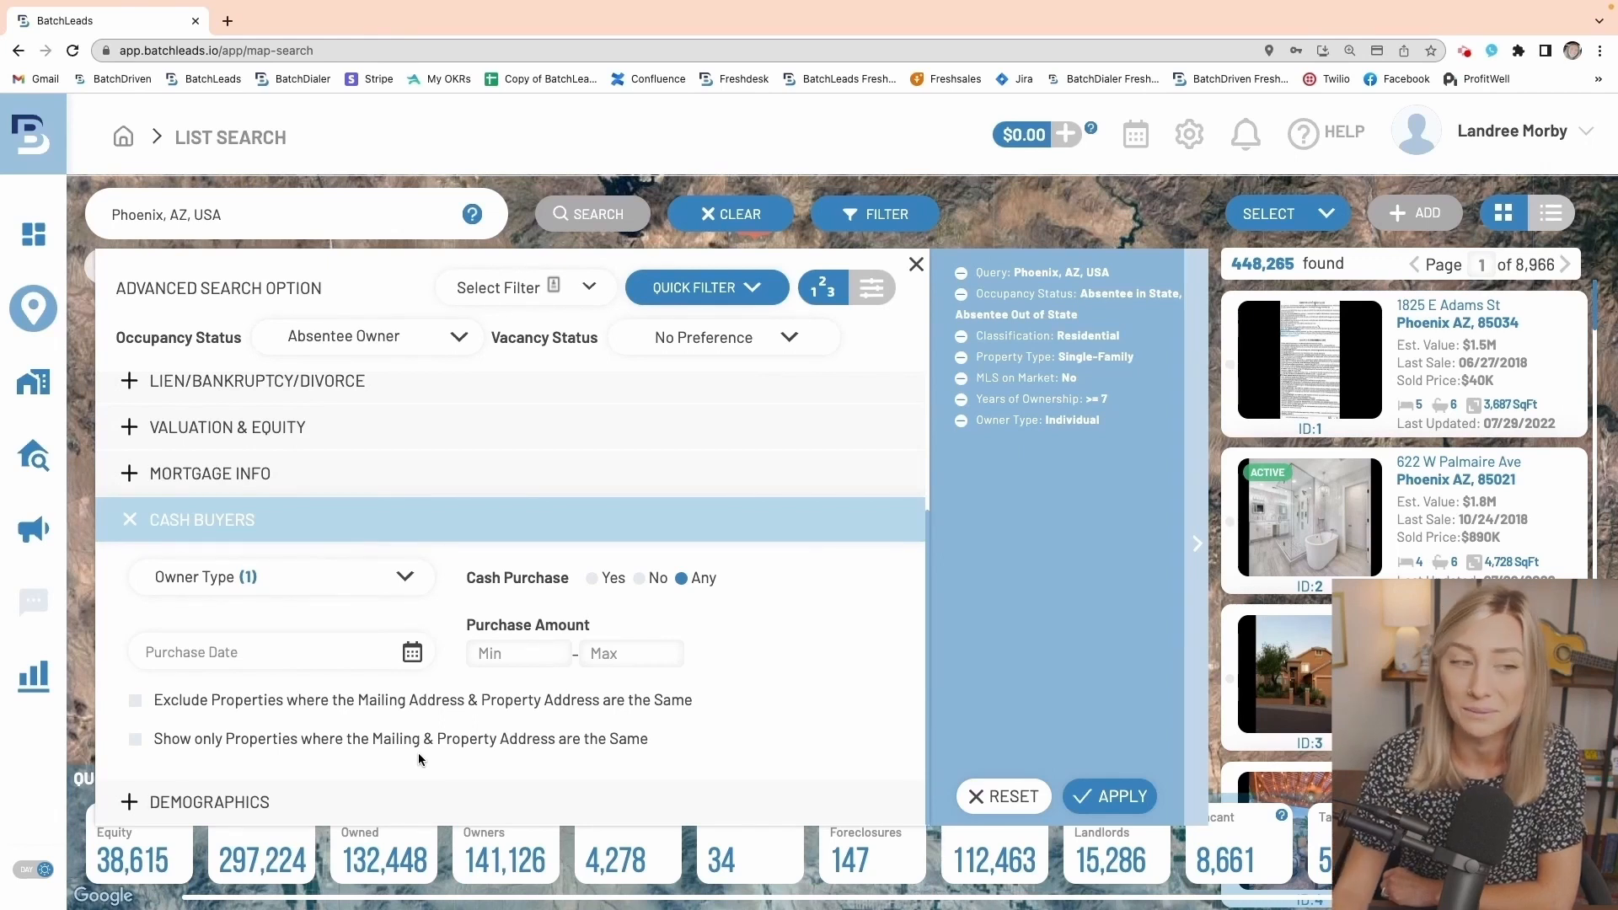
# - Review the demographics filters and set the minimum owner age to 40
pyautogui.click(422, 802)
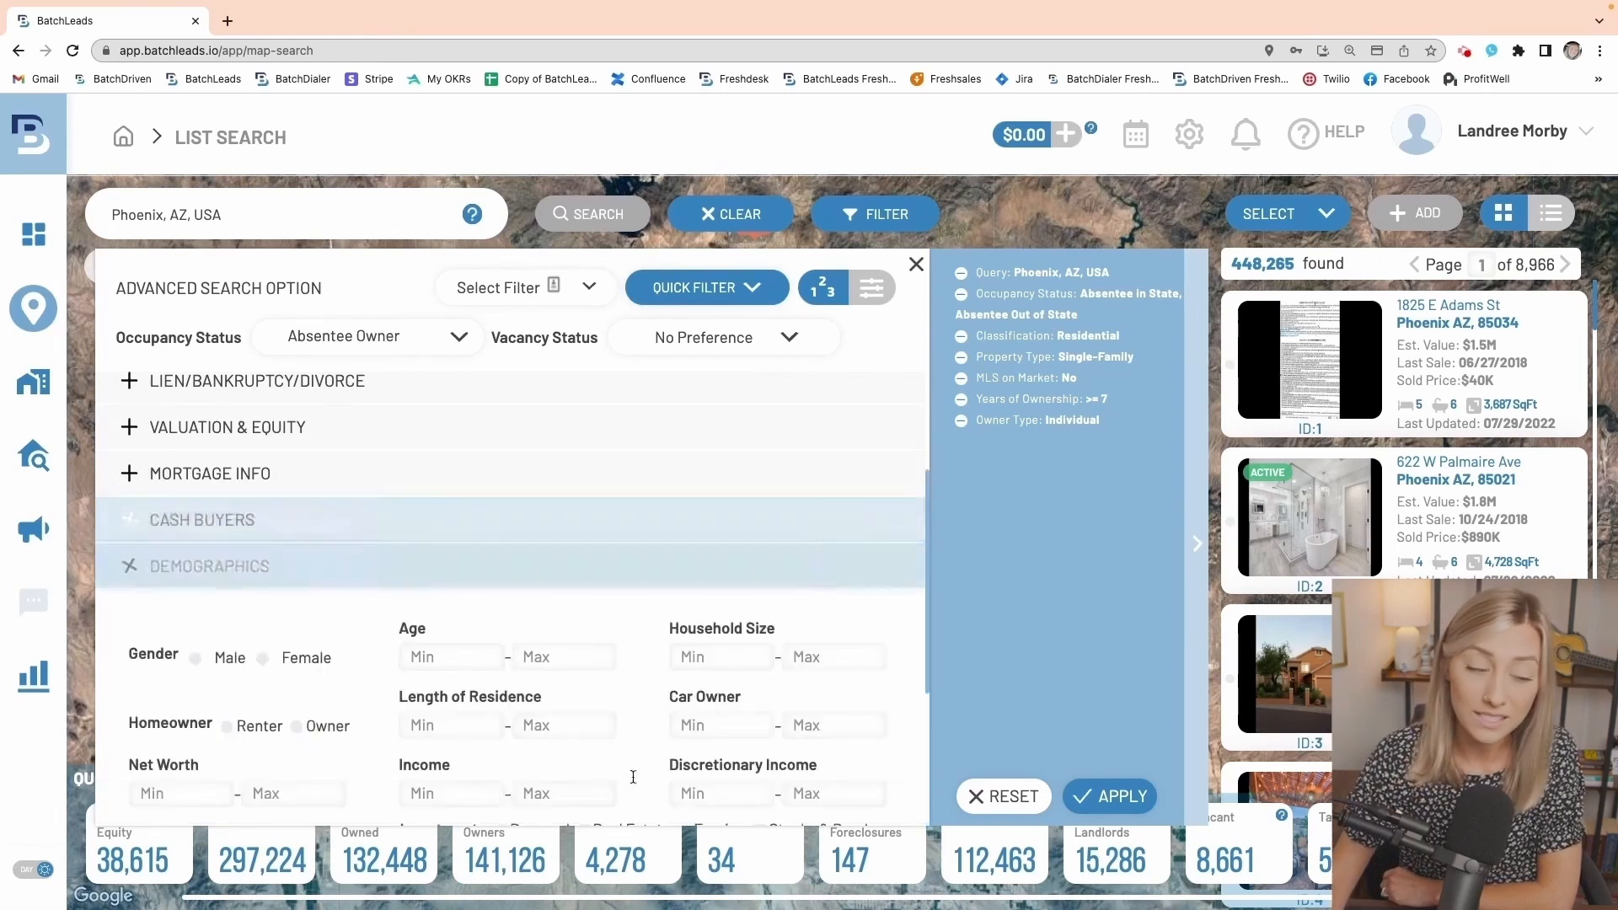
pyautogui.scroll(-1, 329, 687)
pyautogui.scroll(1, 324, 678)
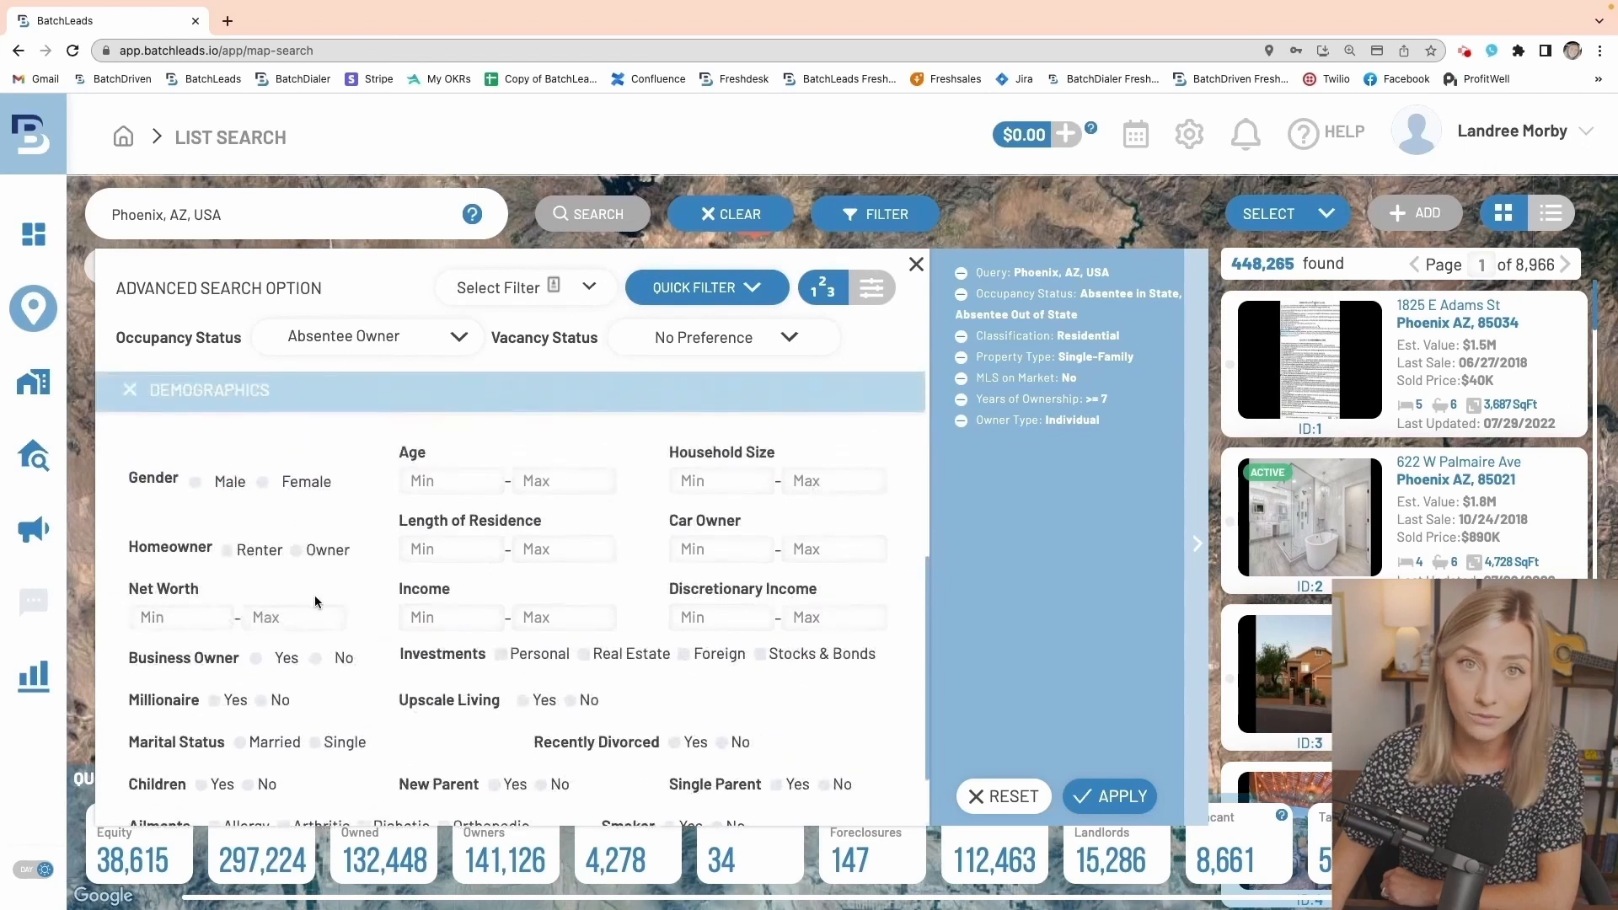
pyautogui.scroll(1, 223, 526)
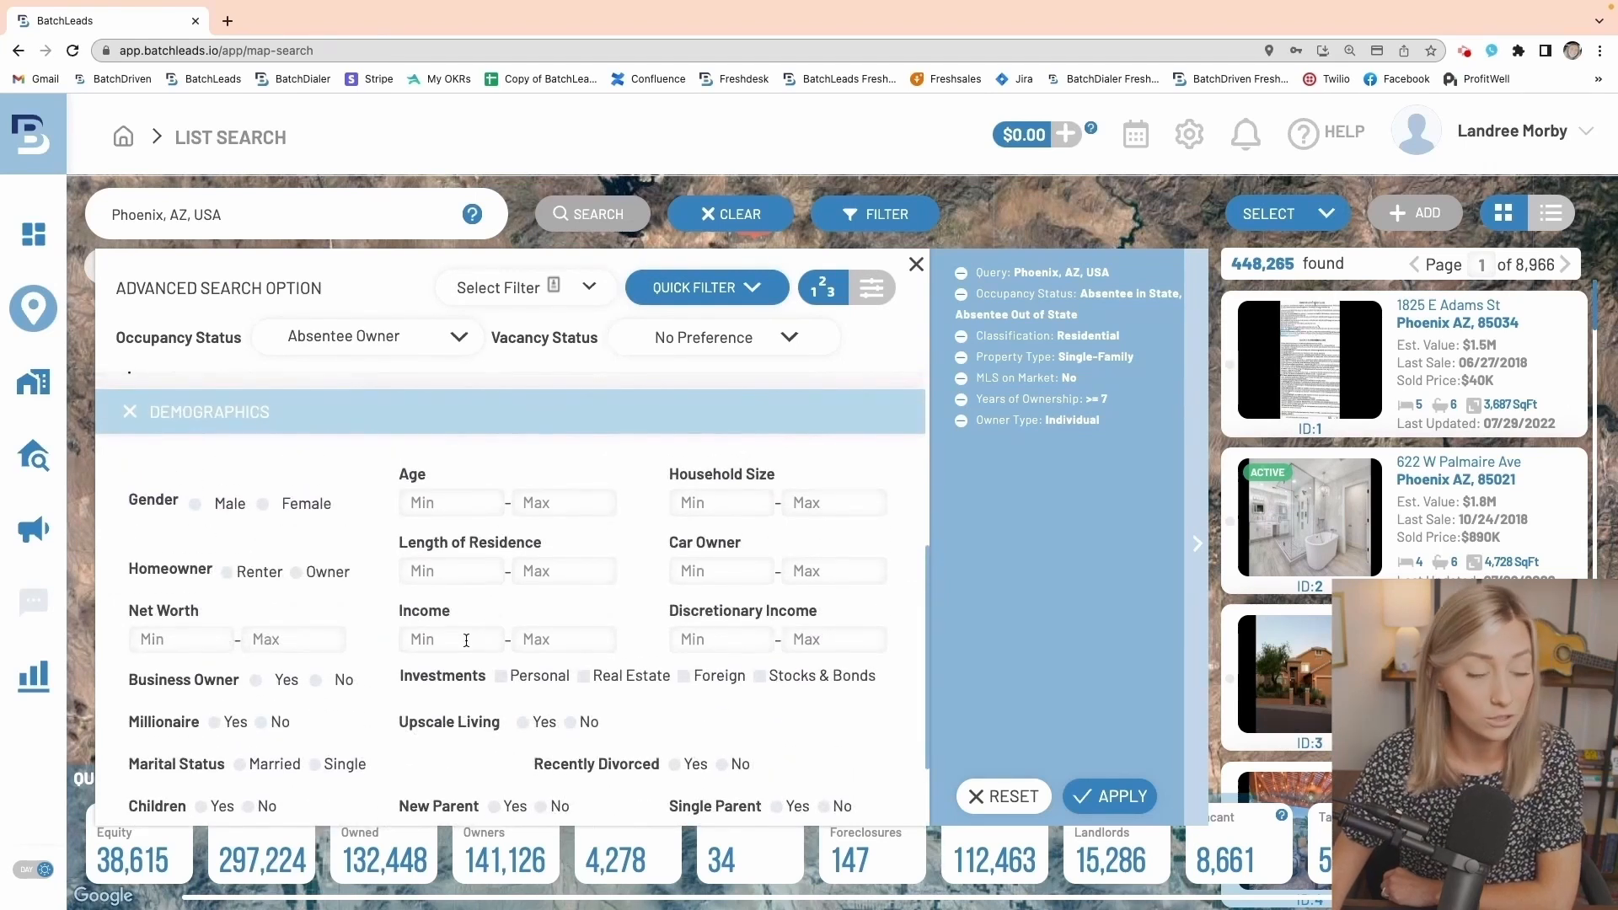
pyautogui.scroll(-1, 472, 666)
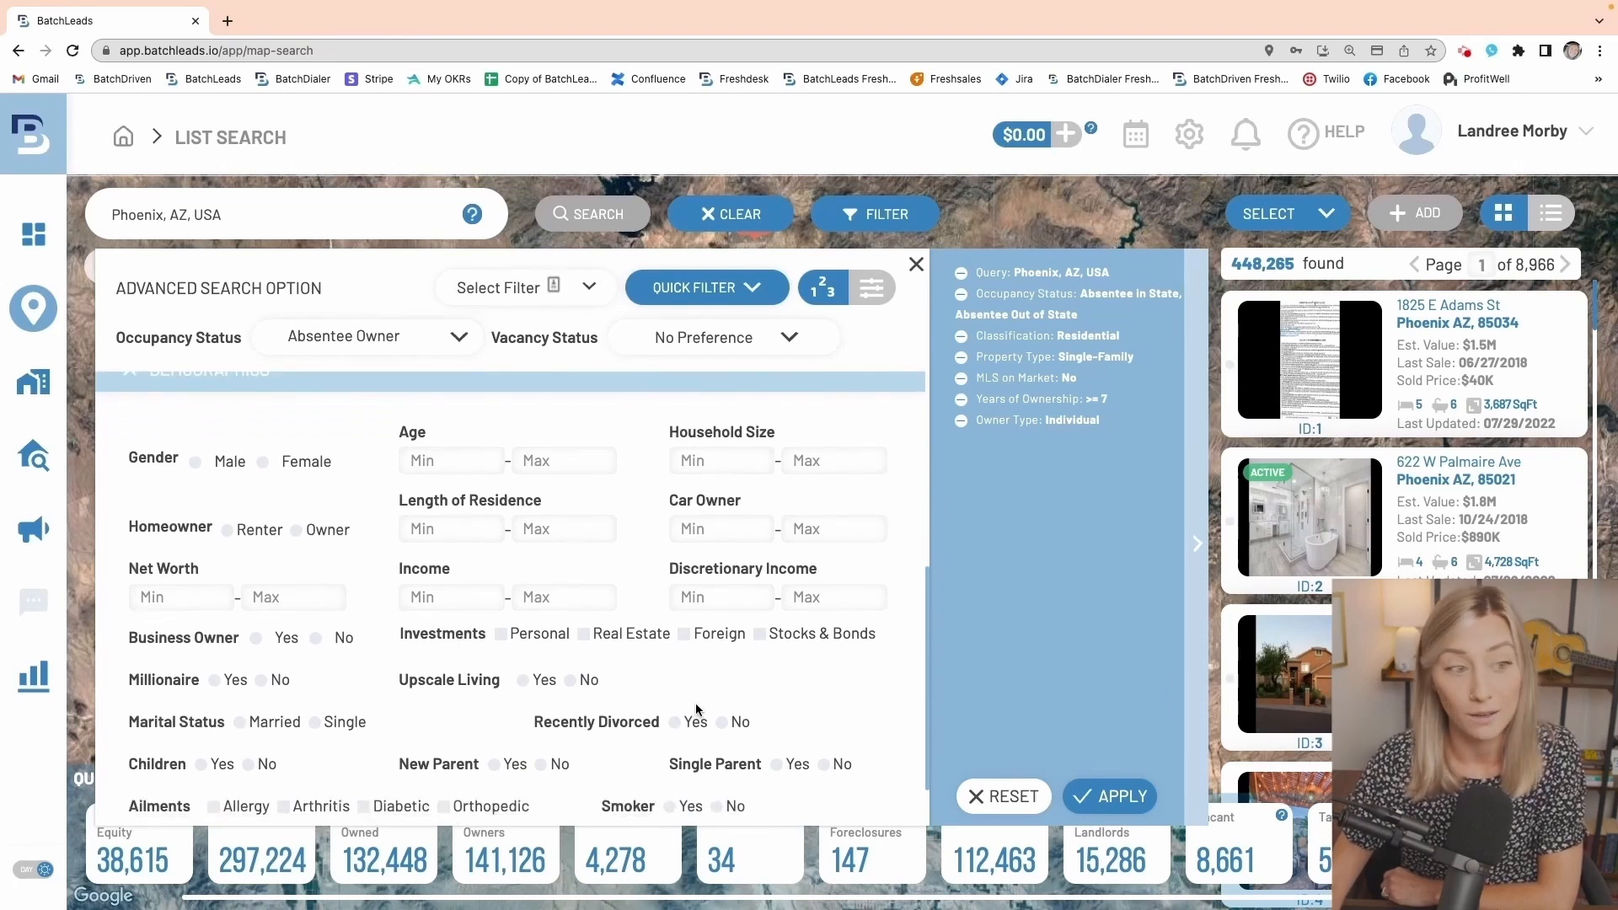
pyautogui.scroll(-1, 664, 689)
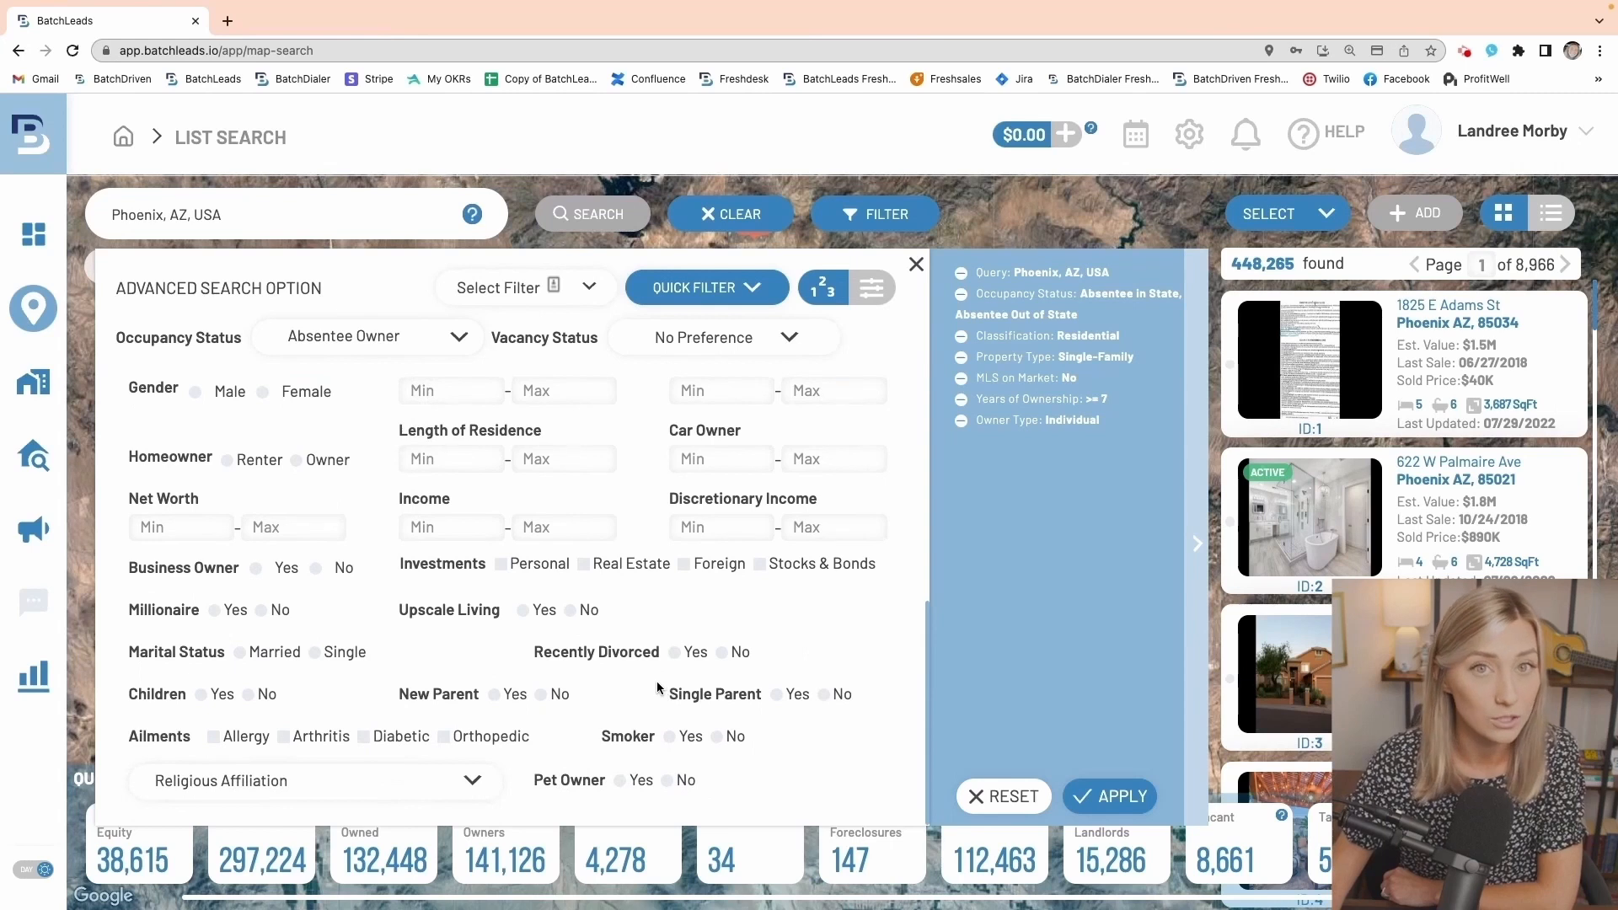
pyautogui.scroll(2, 676, 704)
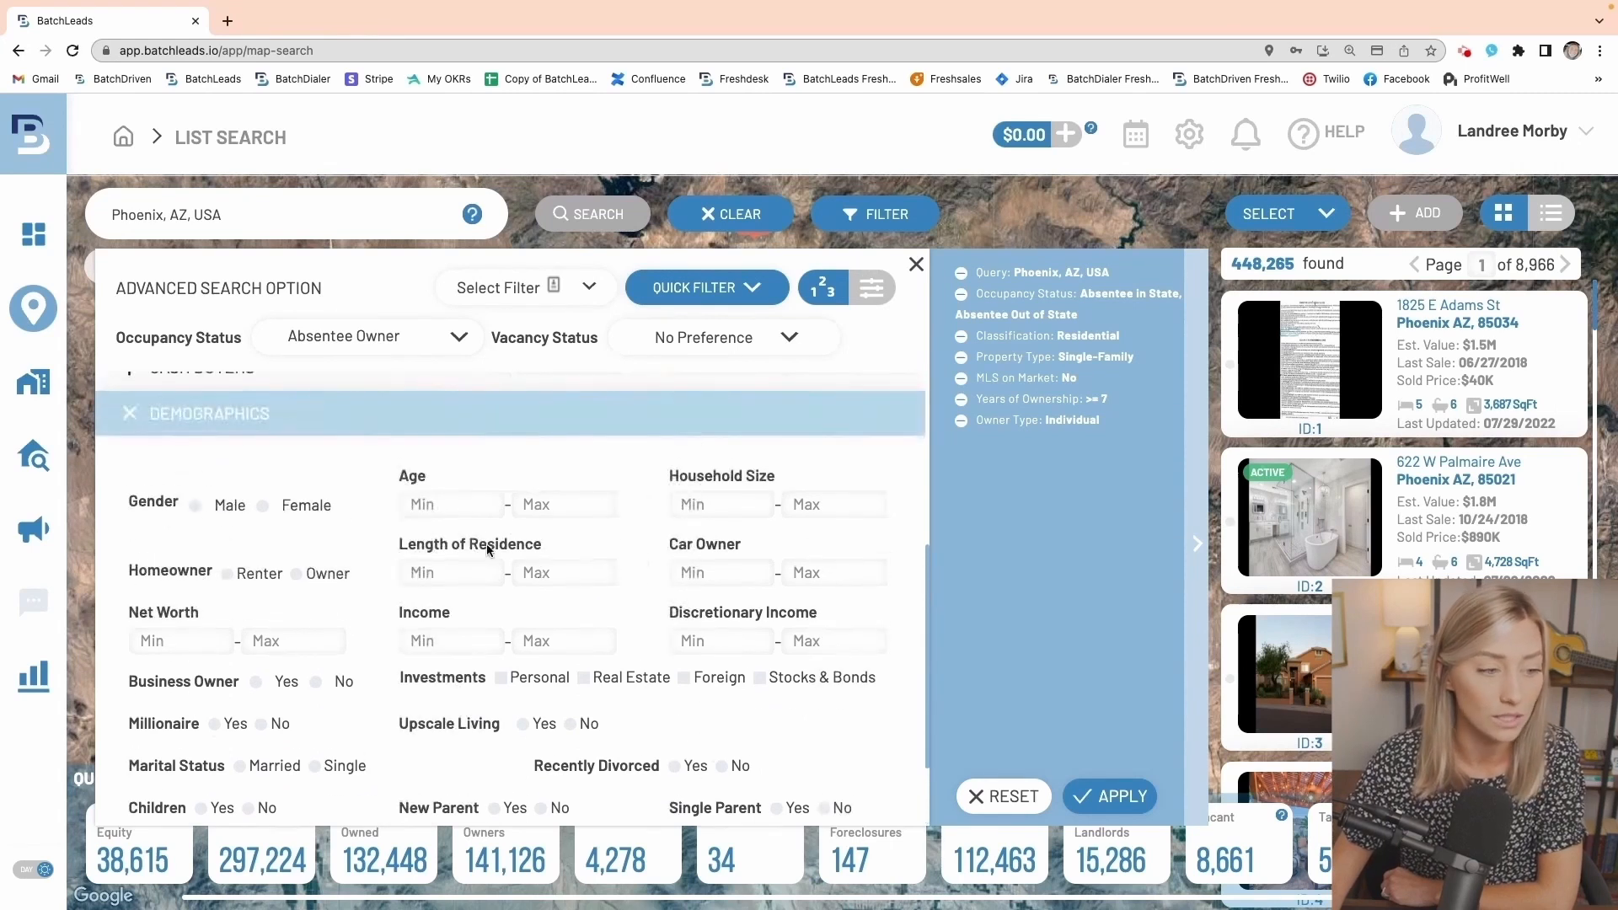
pyautogui.click(426, 505)
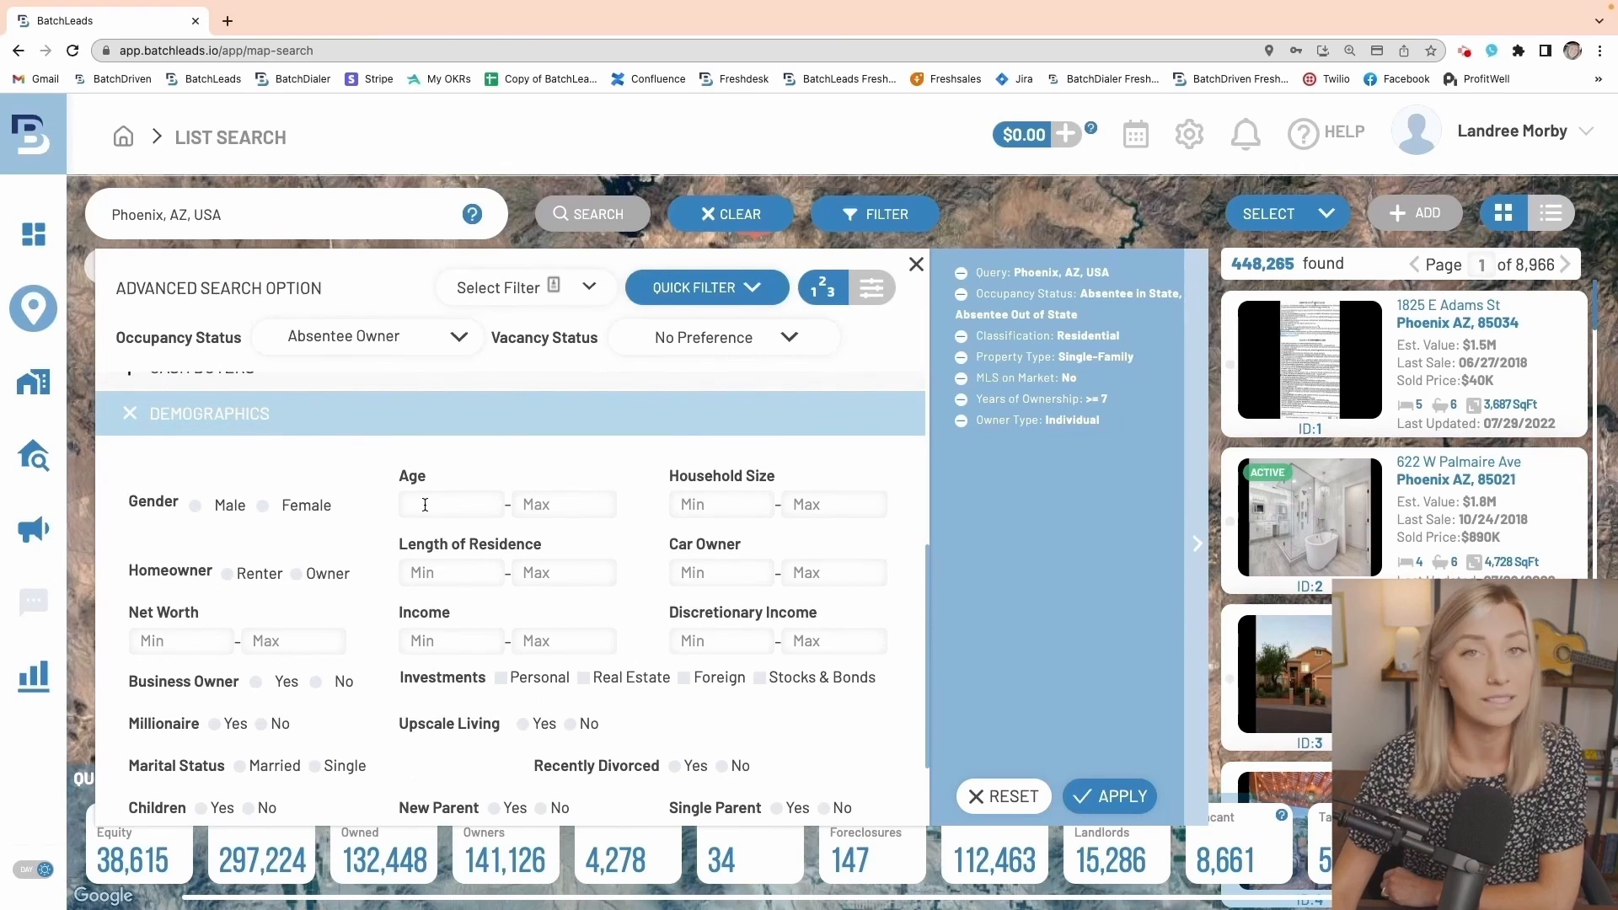
pyautogui.write('40')
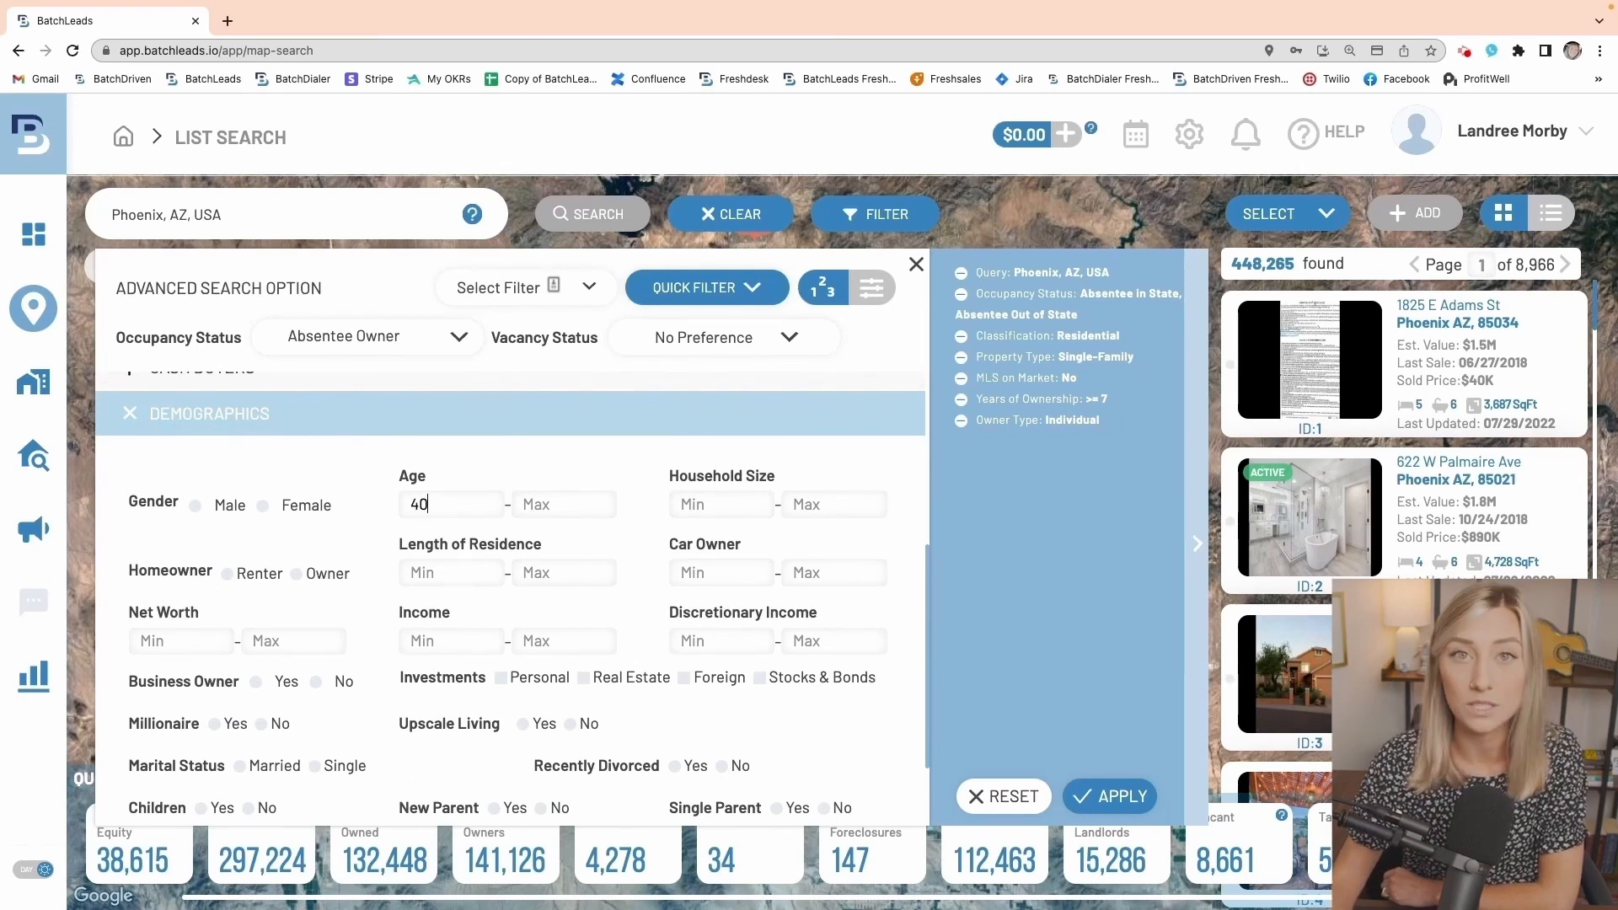
pyautogui.click(1049, 573)
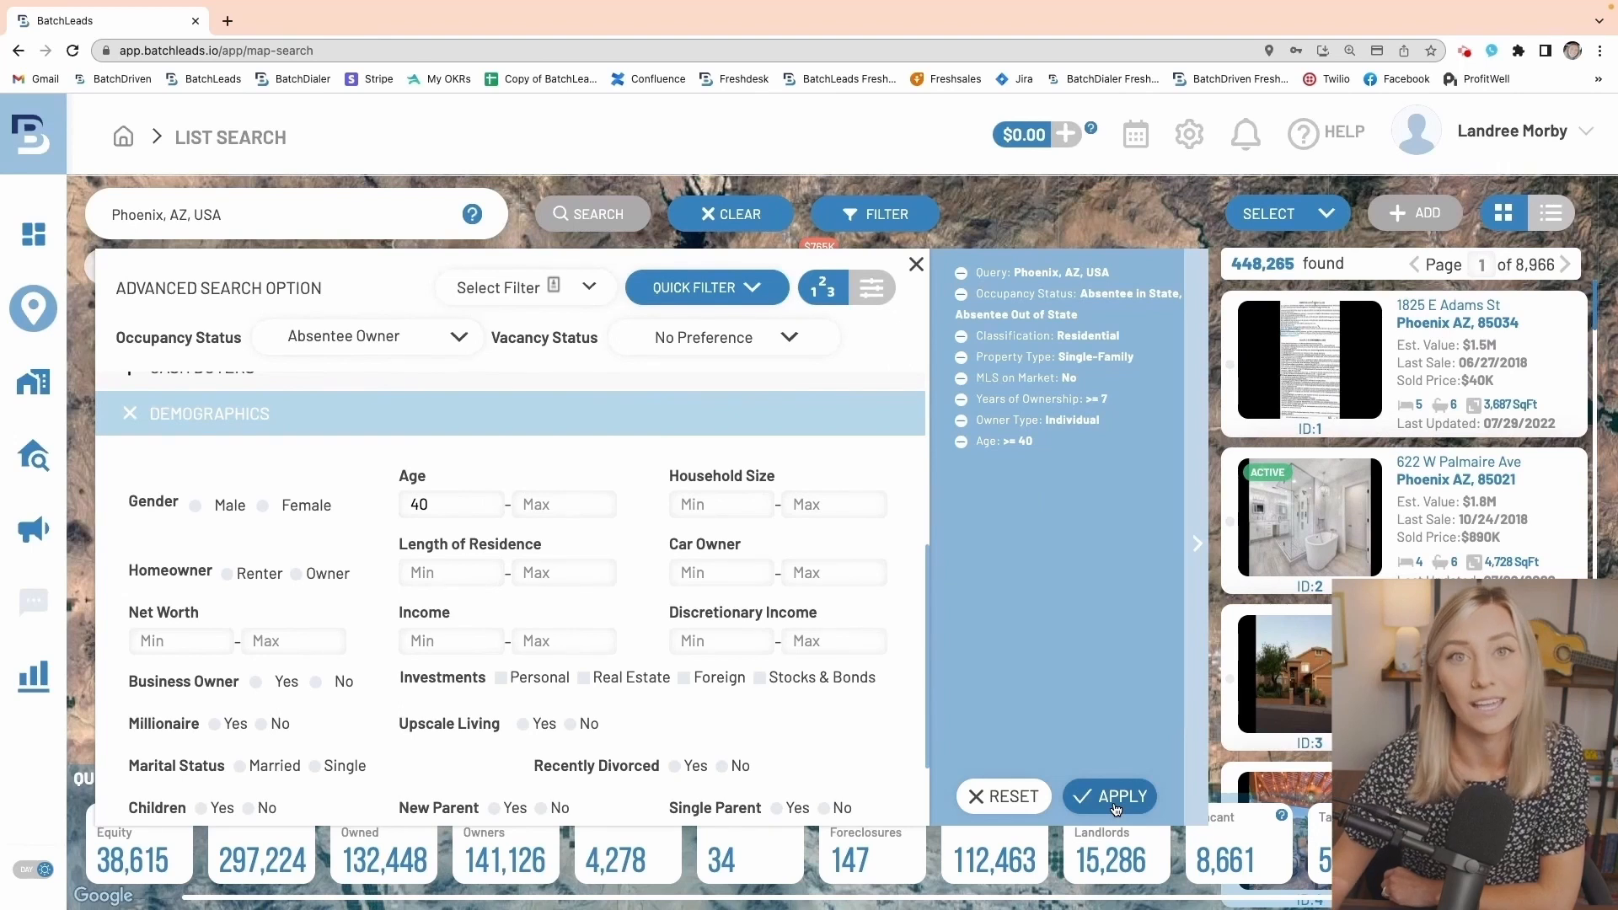
# - Apply and save the search filters, and narrow the results with the quick filter that follows Vacant
pyautogui.click(1115, 807)
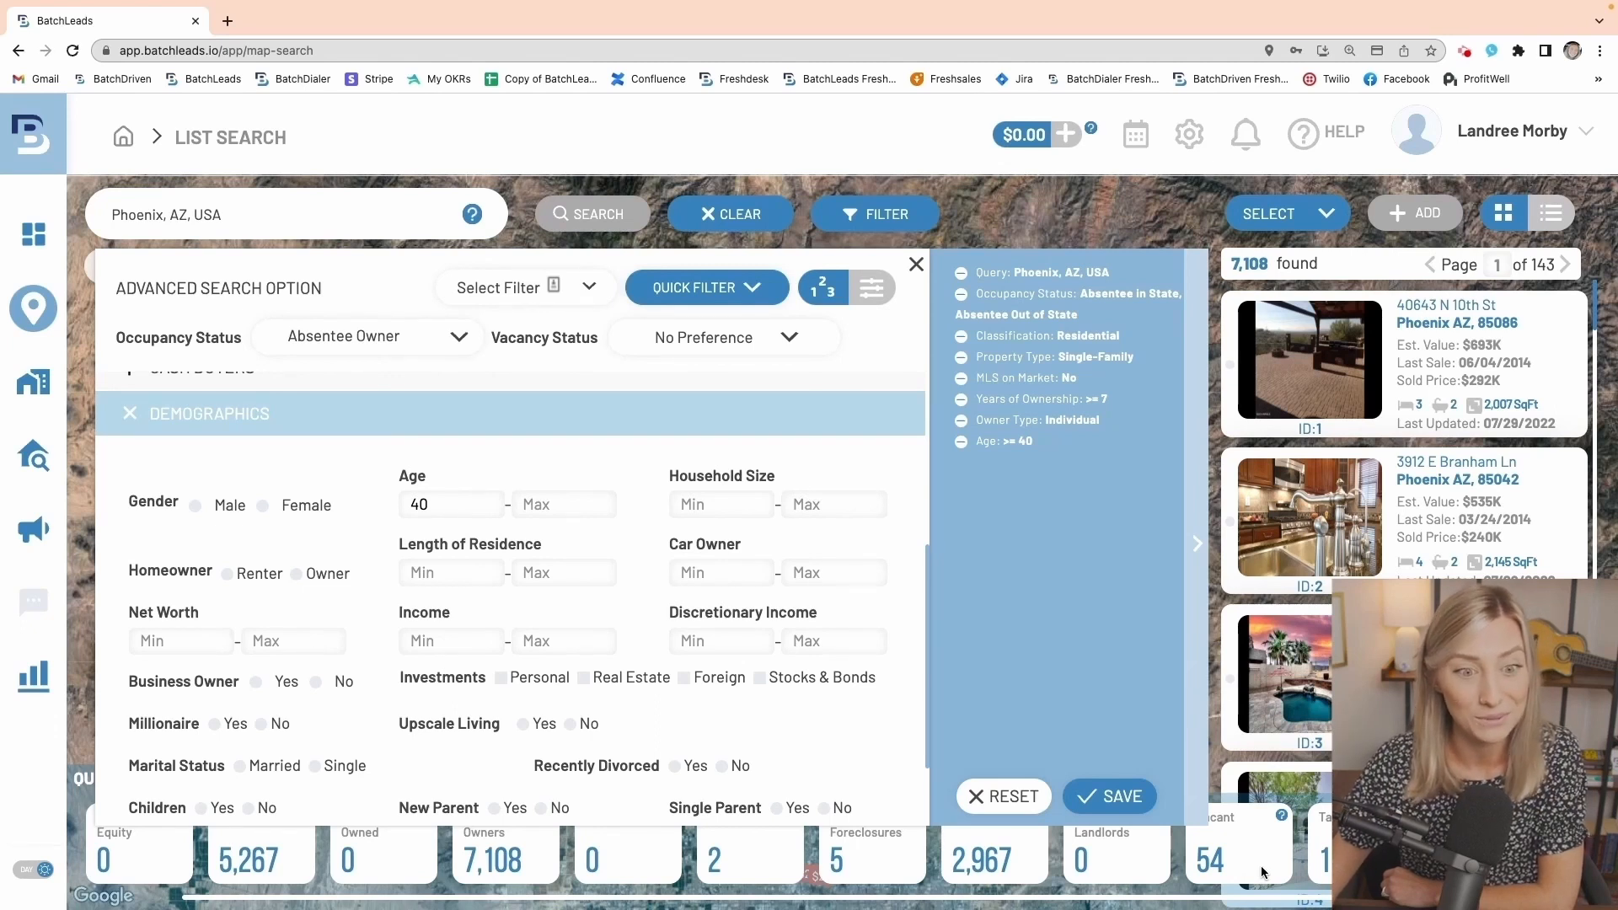
pyautogui.click(1133, 798)
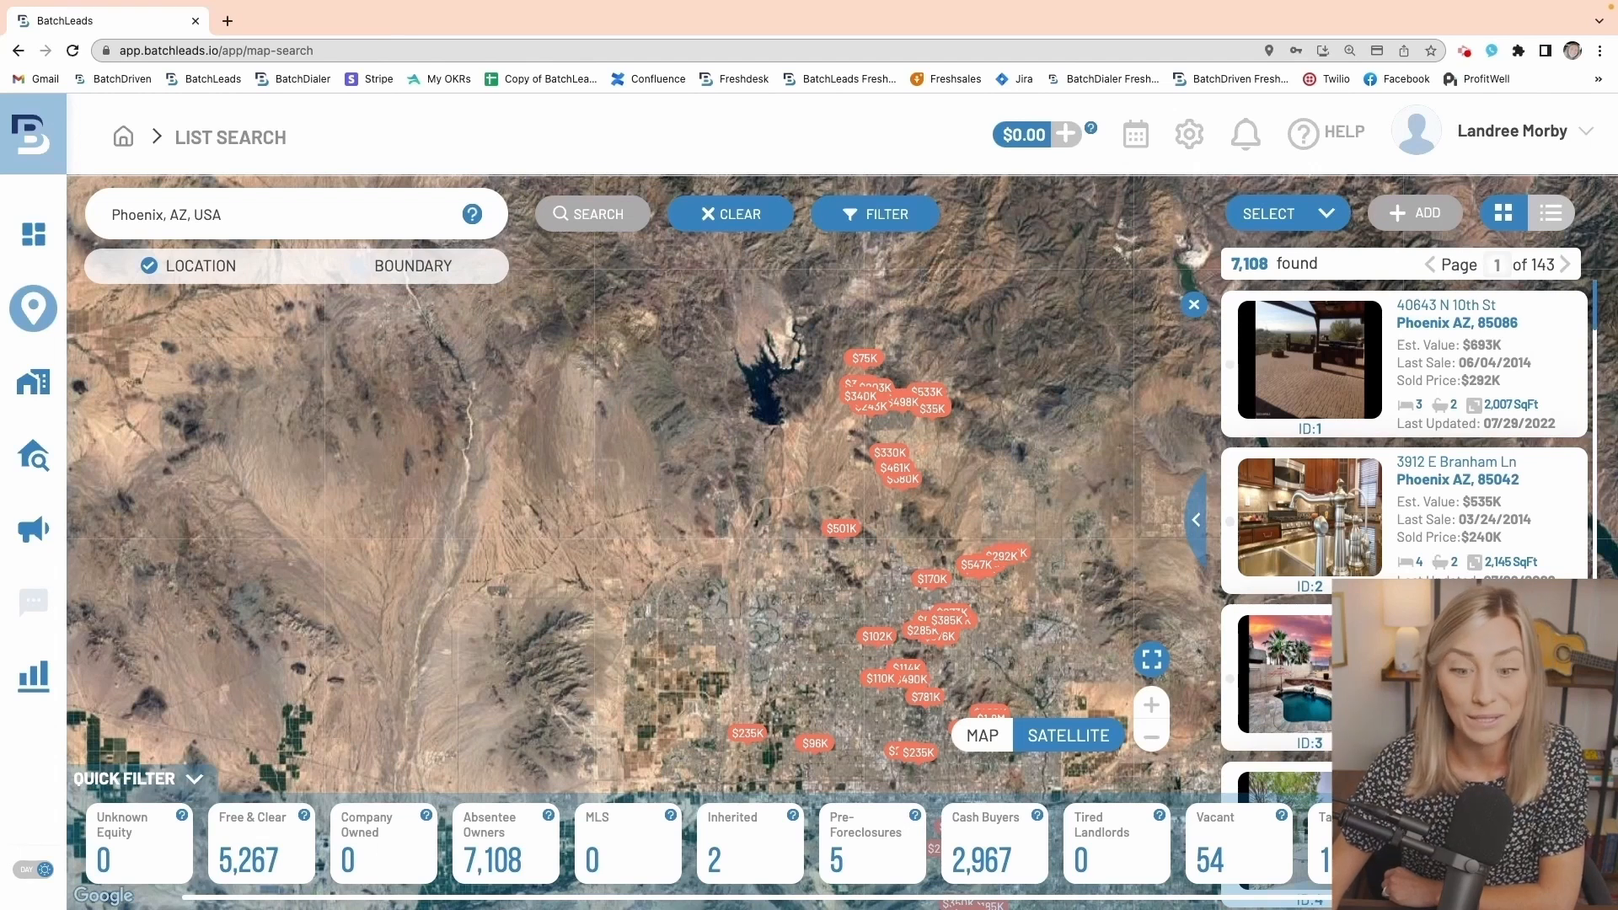
pyautogui.click(1359, 845)
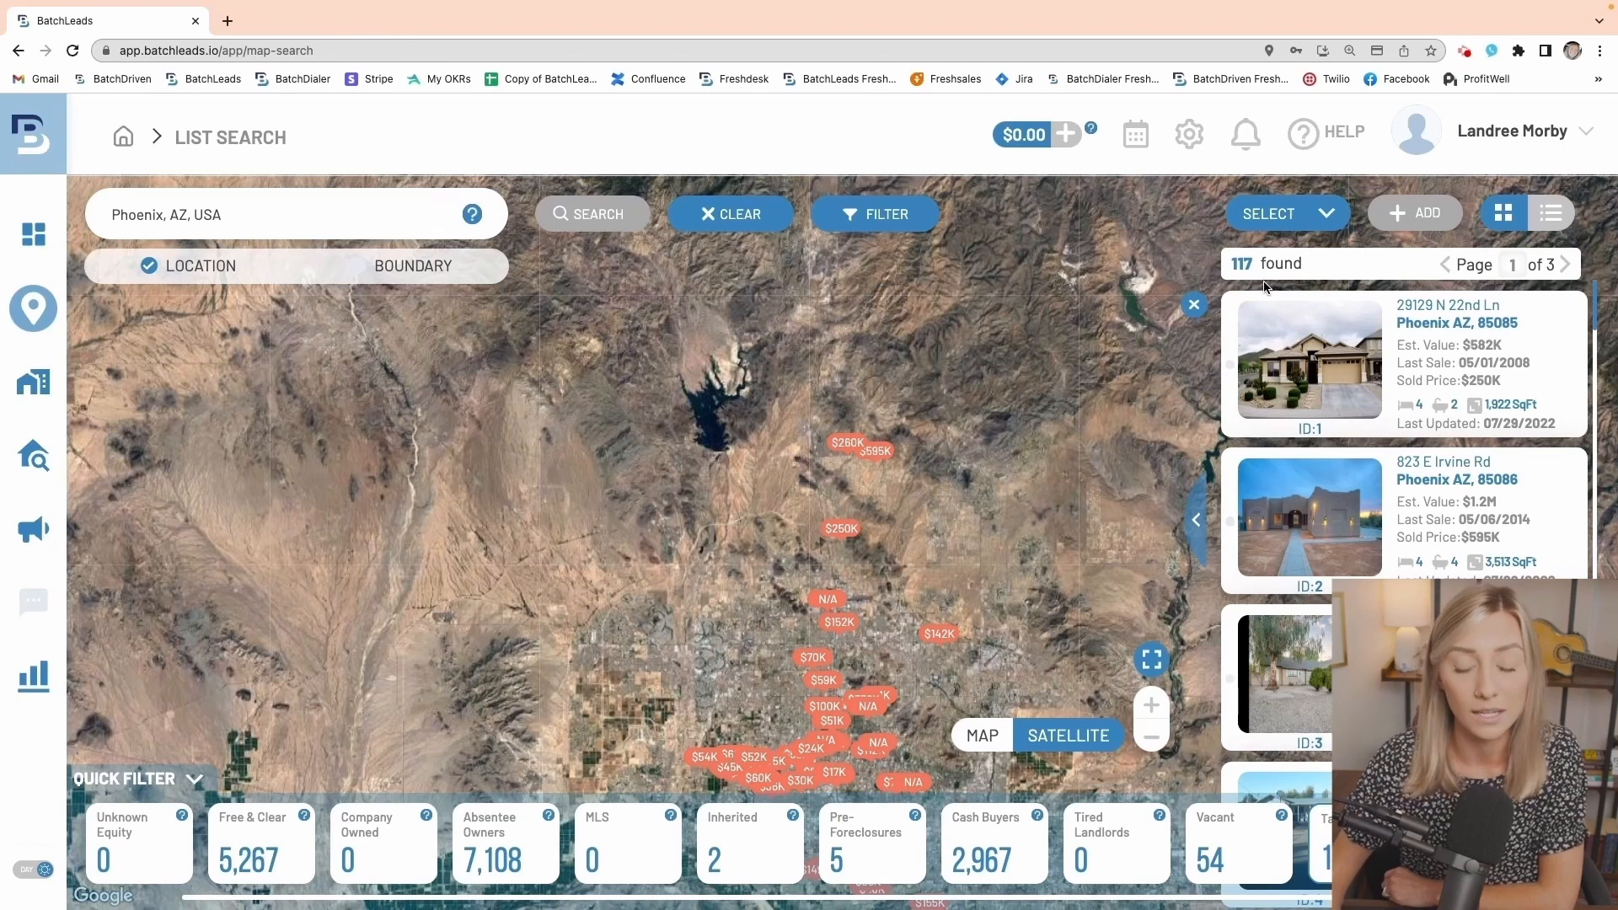
# - Browse the filtered properties and open the details of the ninth one, ID:9
pyautogui.moveTo(1453, 503)
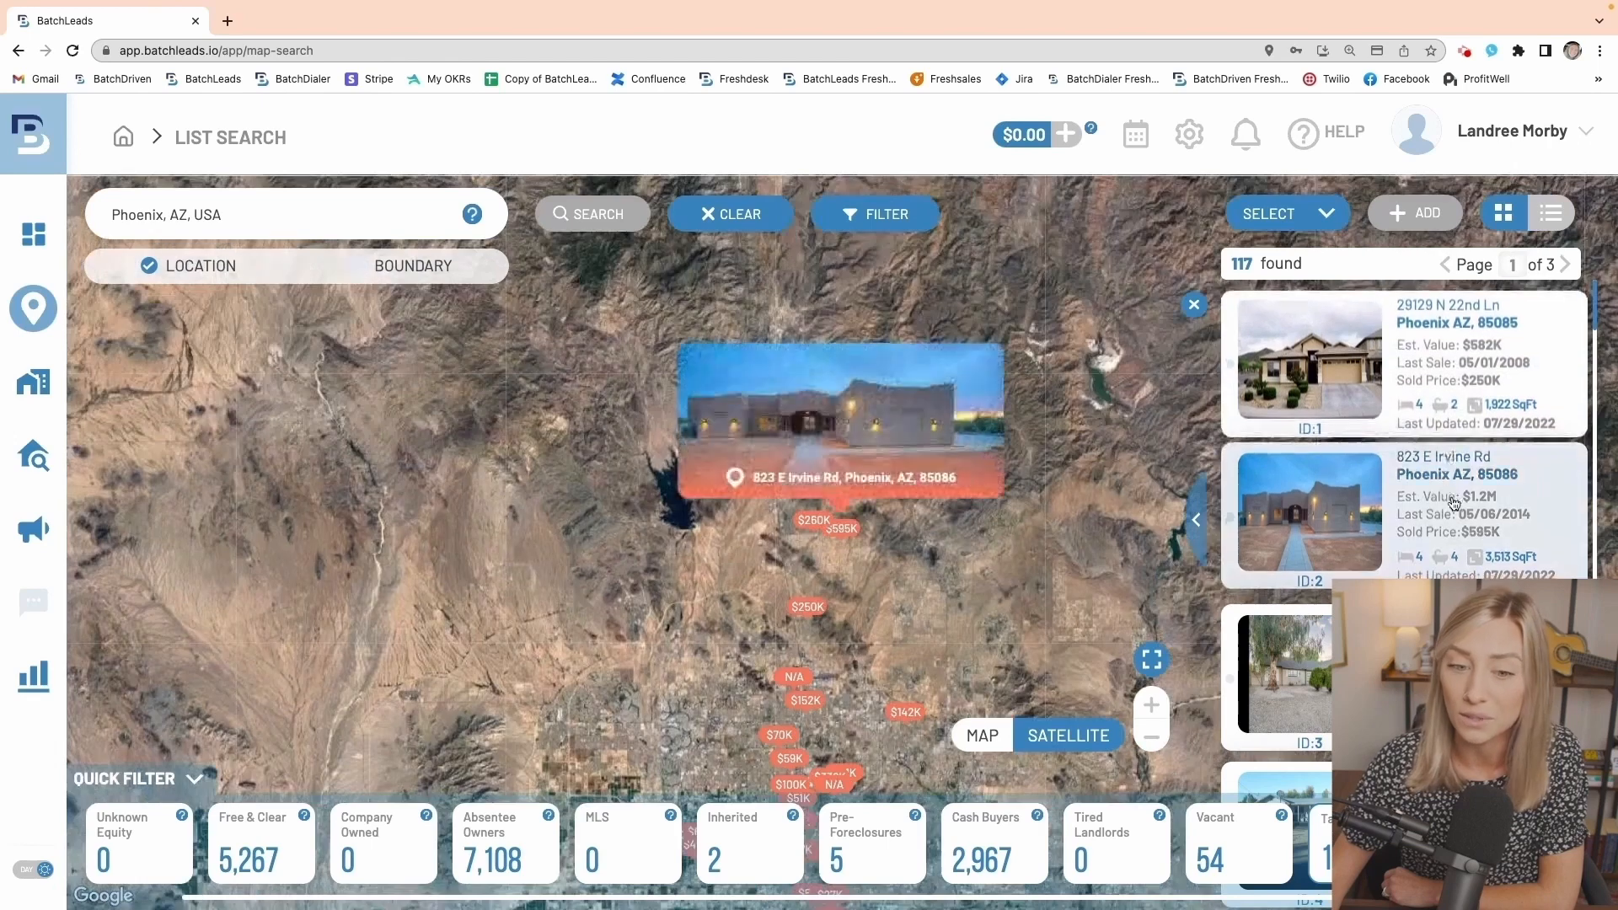
pyautogui.scroll(-3, 1453, 503)
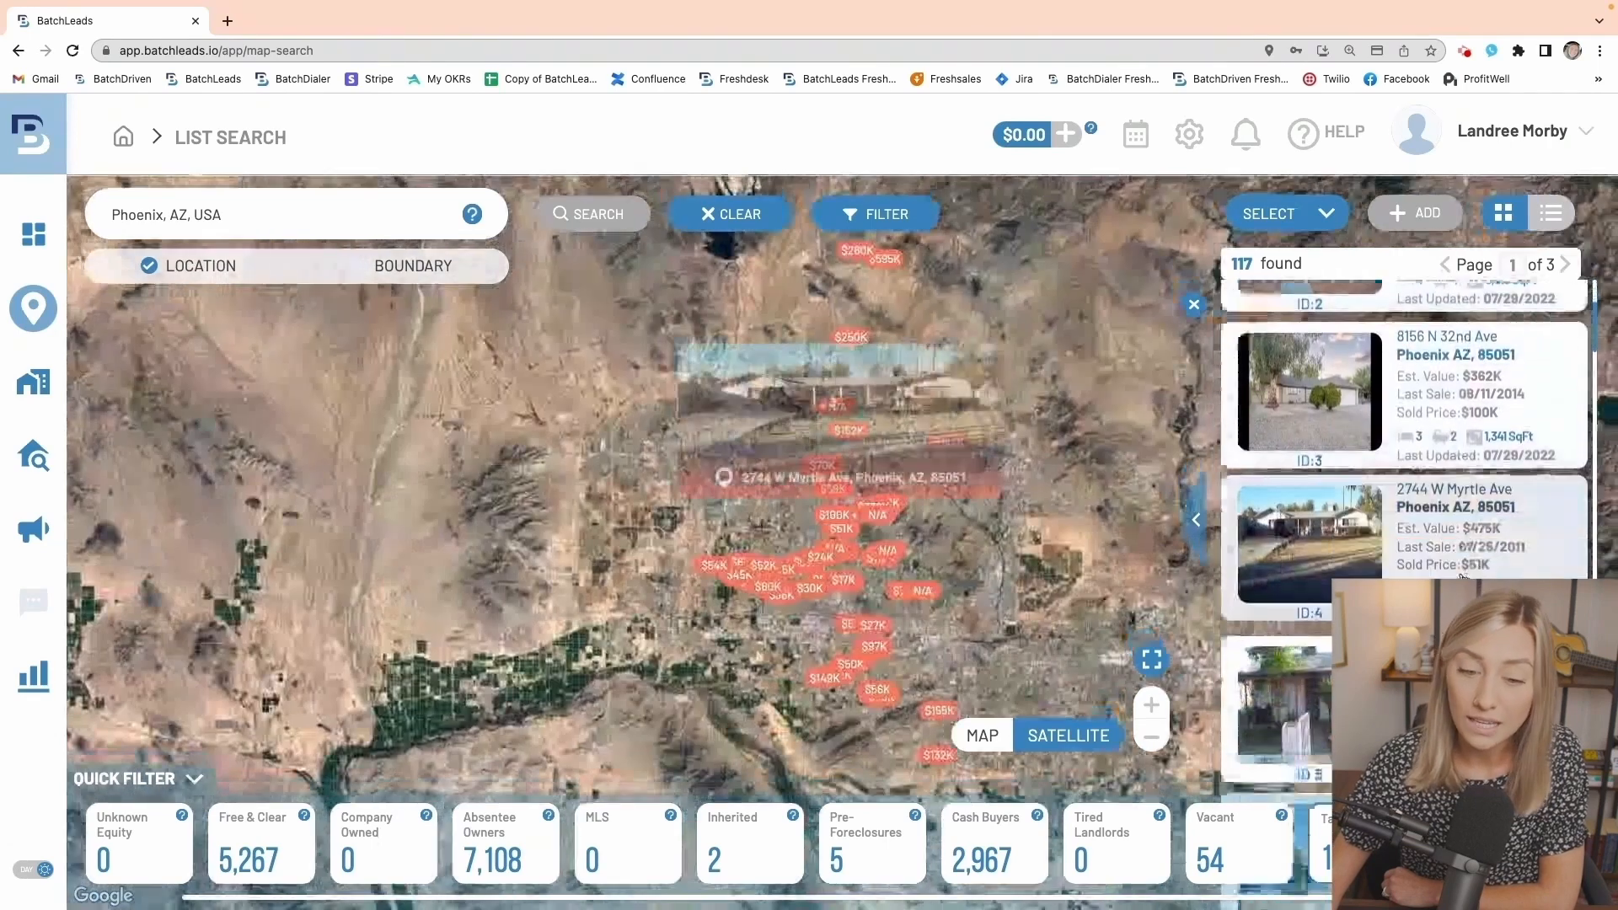
pyautogui.scroll(-3, 1464, 578)
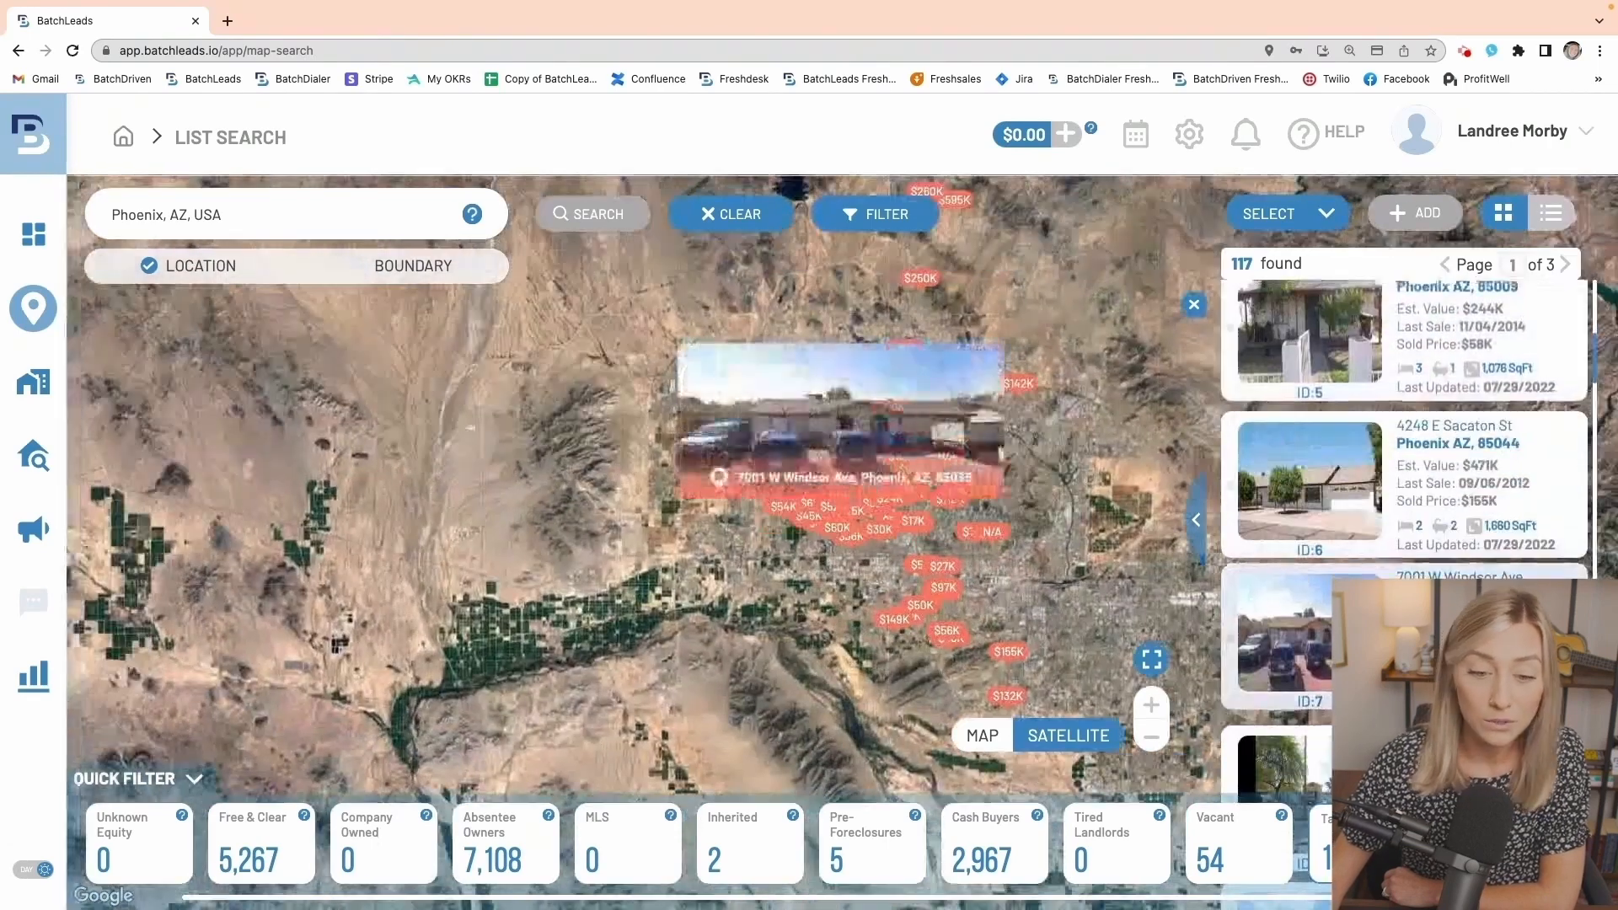
pyautogui.scroll(-3, 1403, 505)
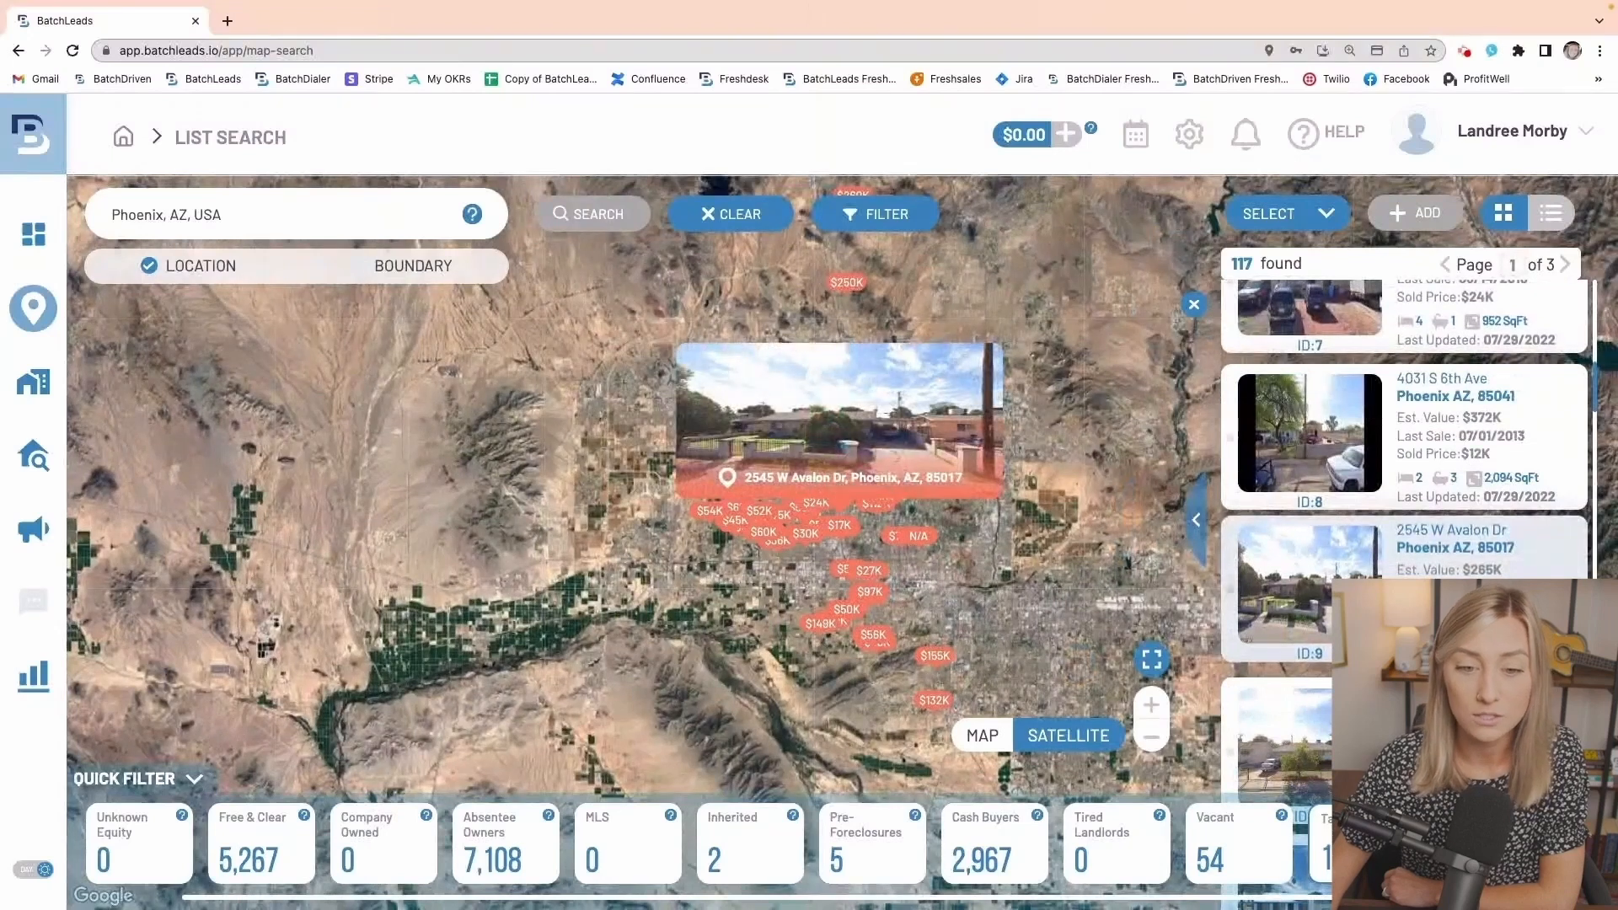
pyautogui.click(1455, 546)
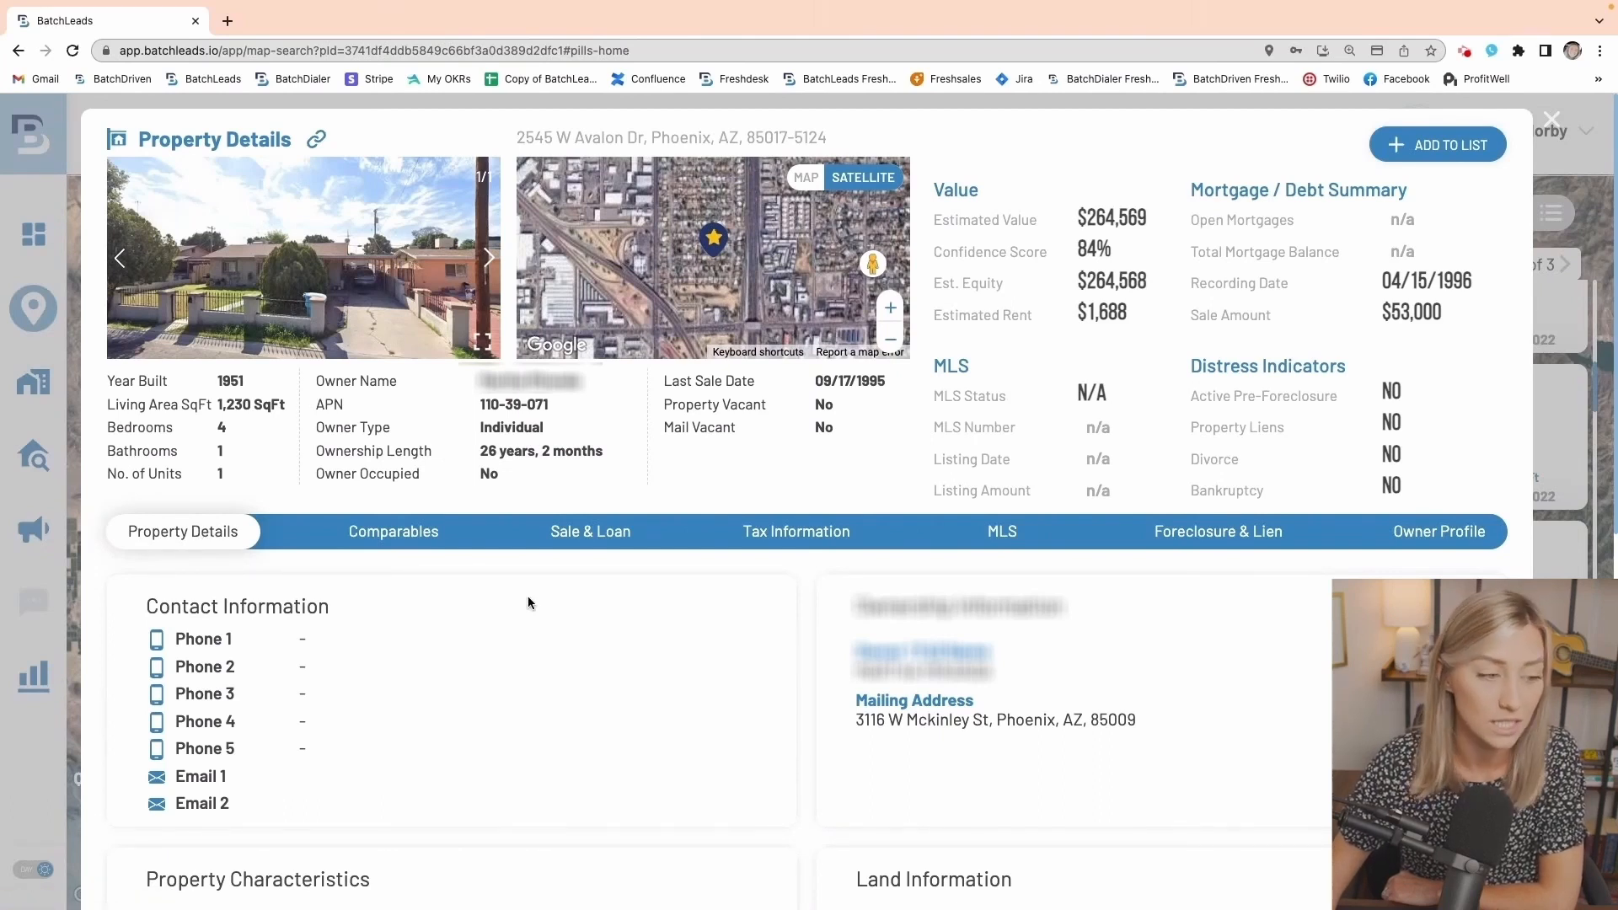
# - Review the property's details, comparables, sale and loan, tax, MLS, foreclosure and lien, and owner profile information, and close the record
pyautogui.scroll(-8, 531, 598)
pyautogui.scroll(8, 701, 600)
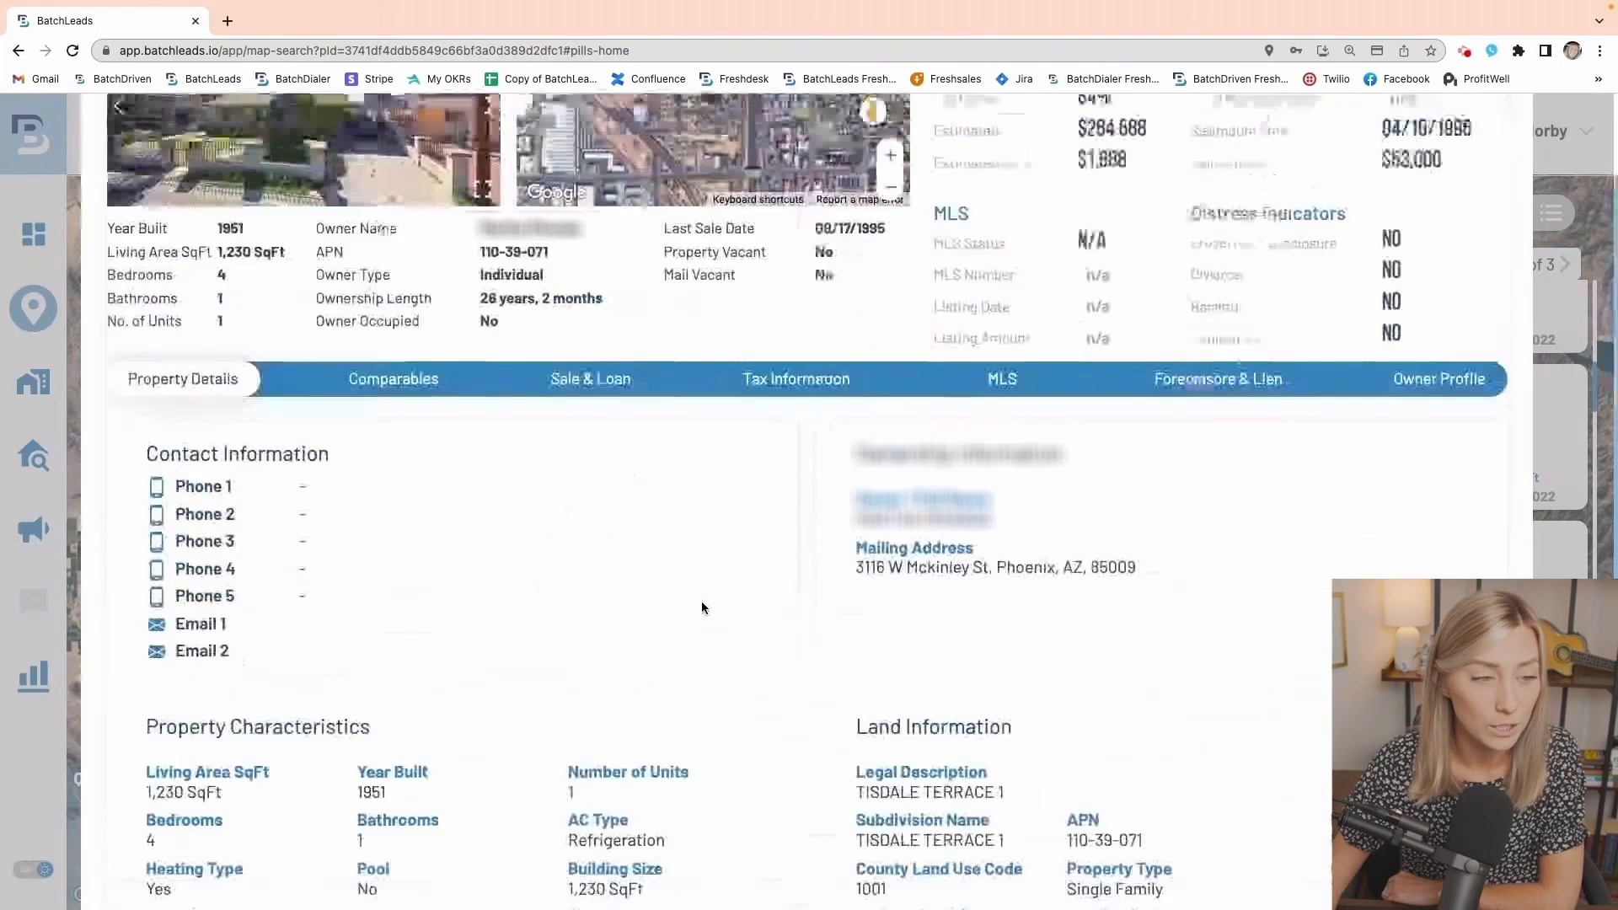
pyautogui.click(418, 540)
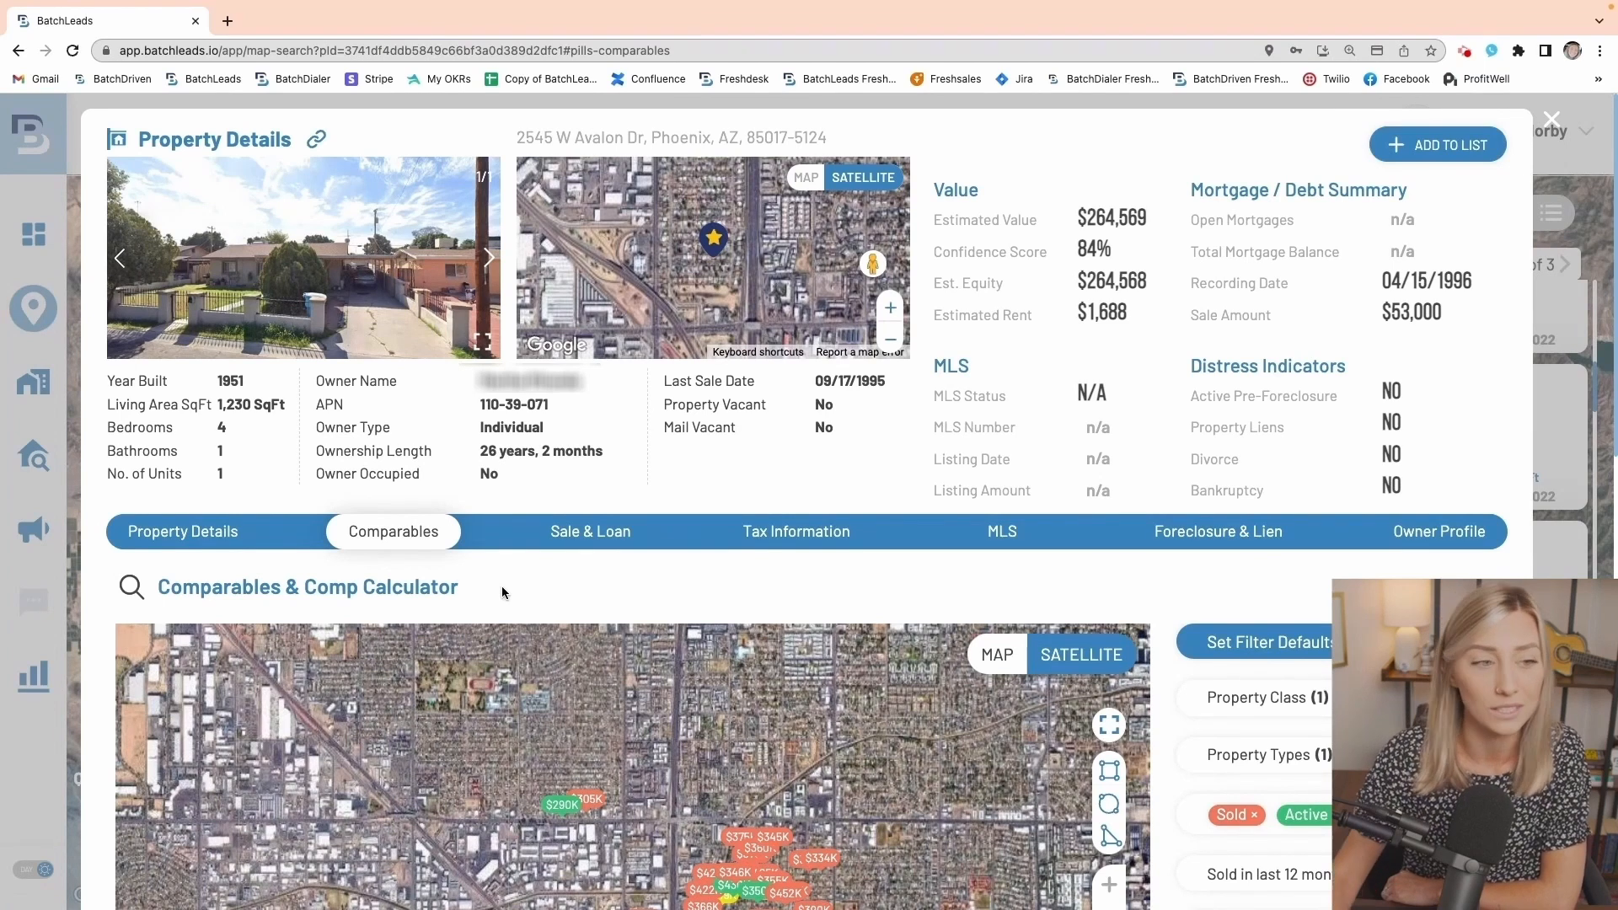
pyautogui.click(604, 537)
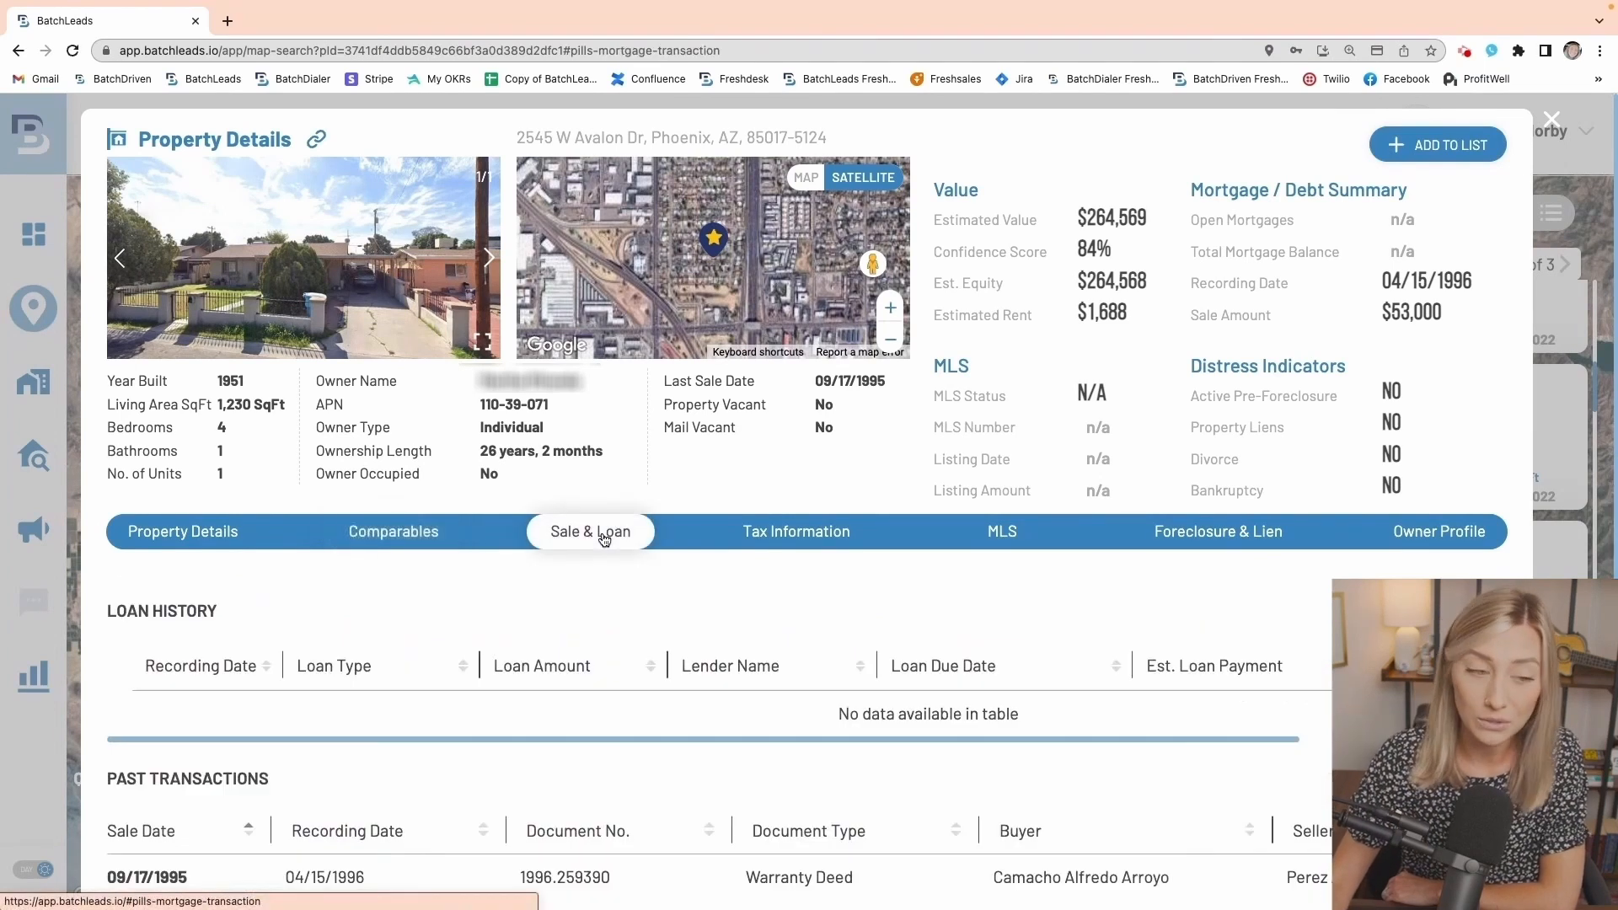
pyautogui.click(822, 533)
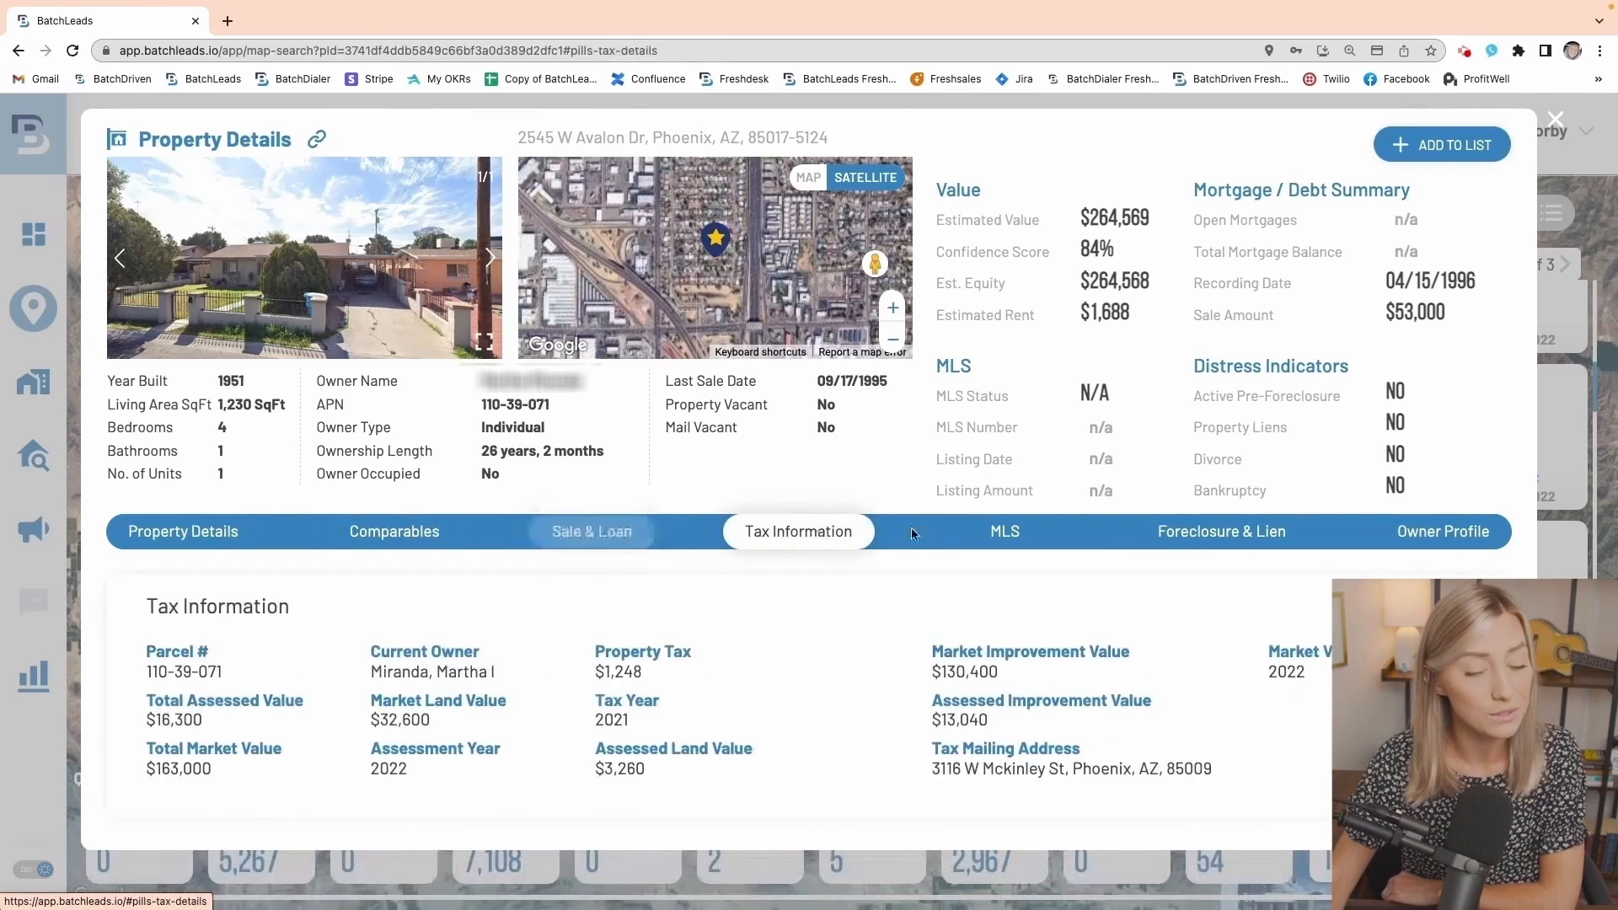
pyautogui.click(995, 532)
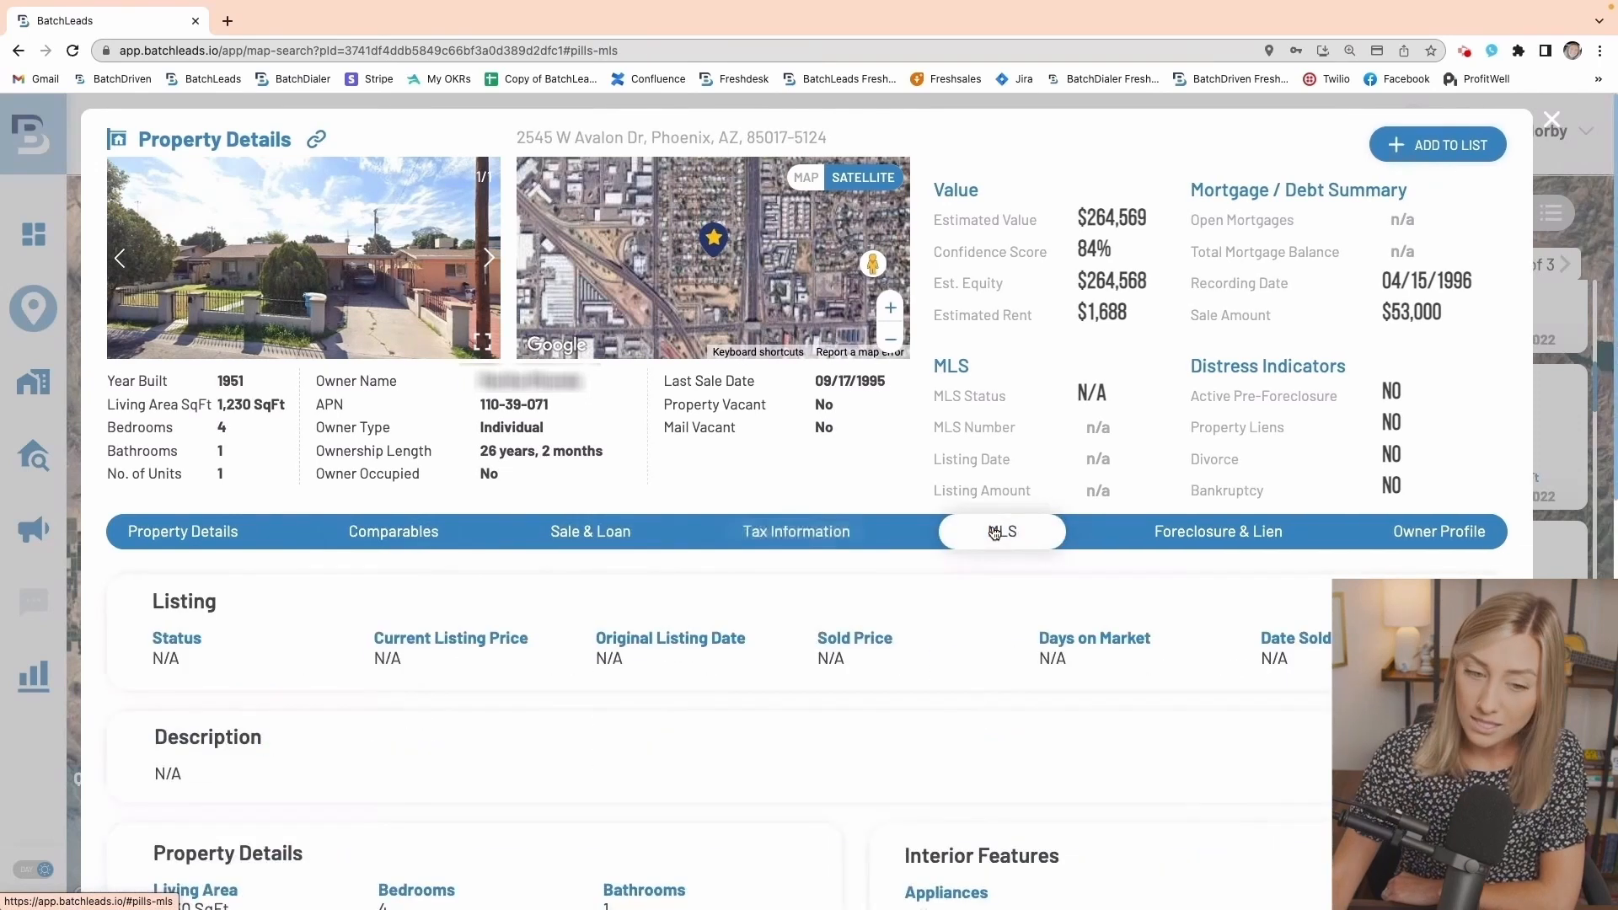
pyautogui.click(1198, 533)
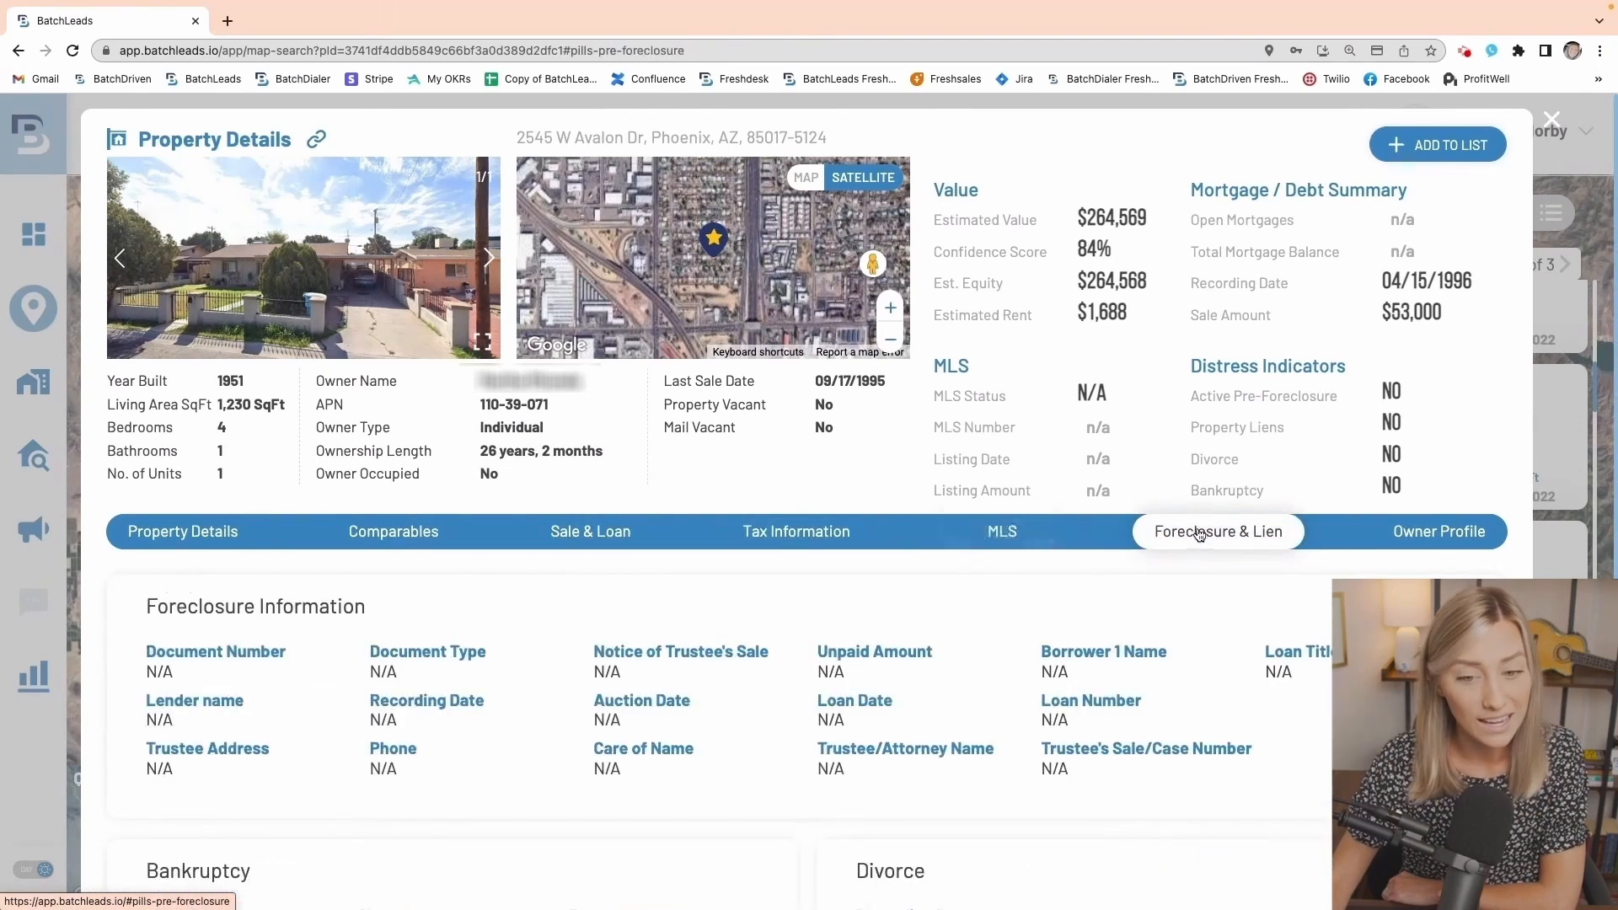
pyautogui.click(1419, 531)
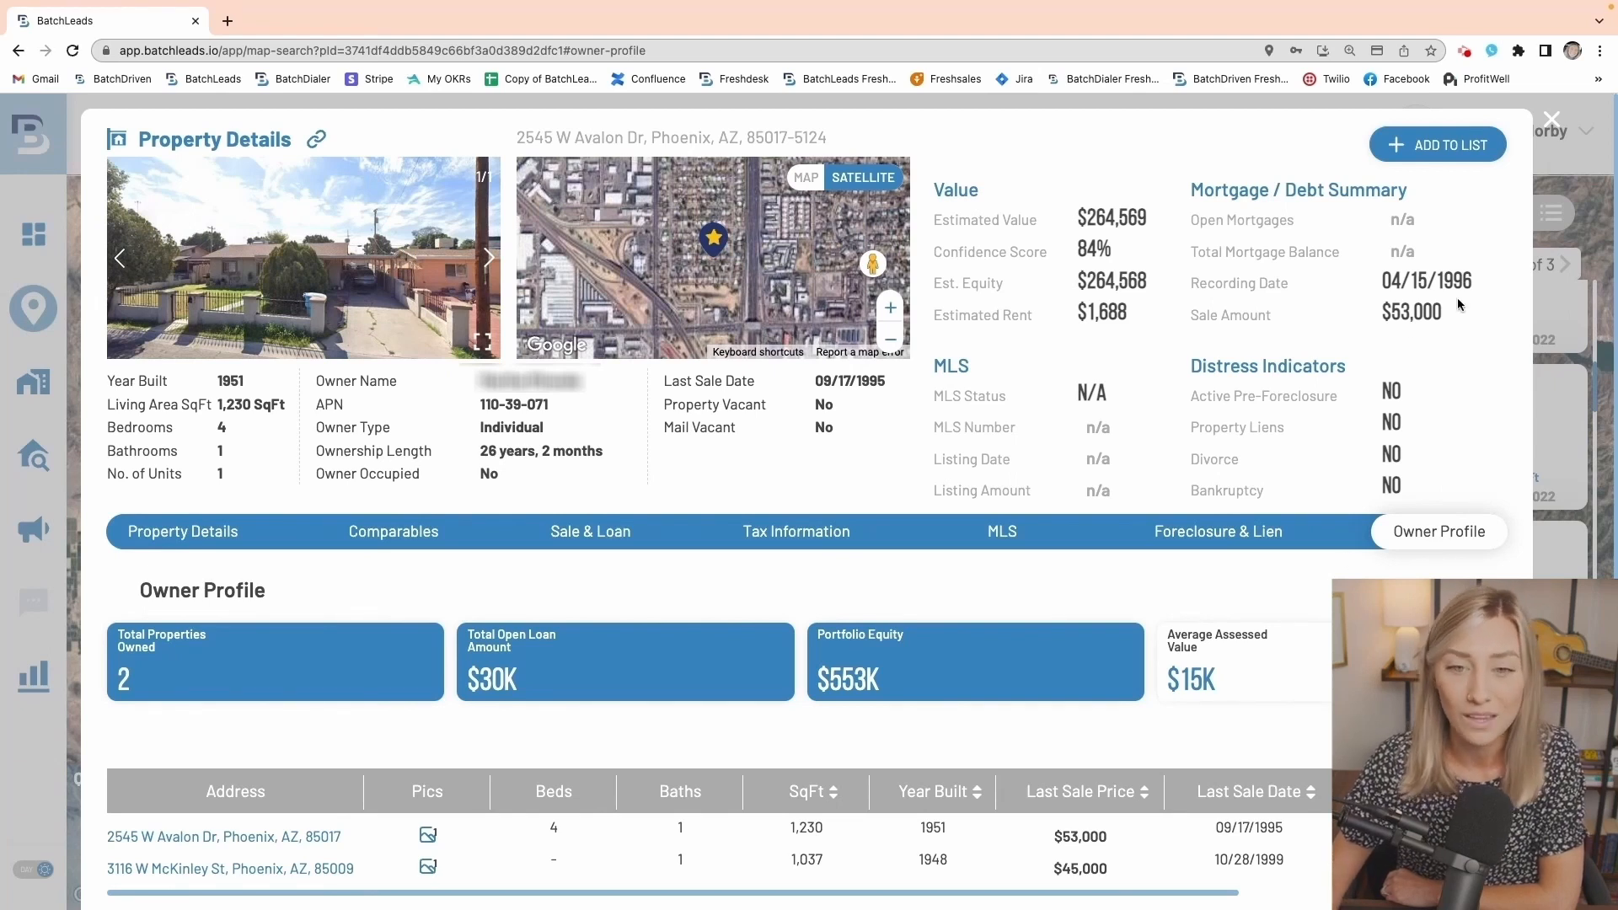
pyautogui.click(1554, 122)
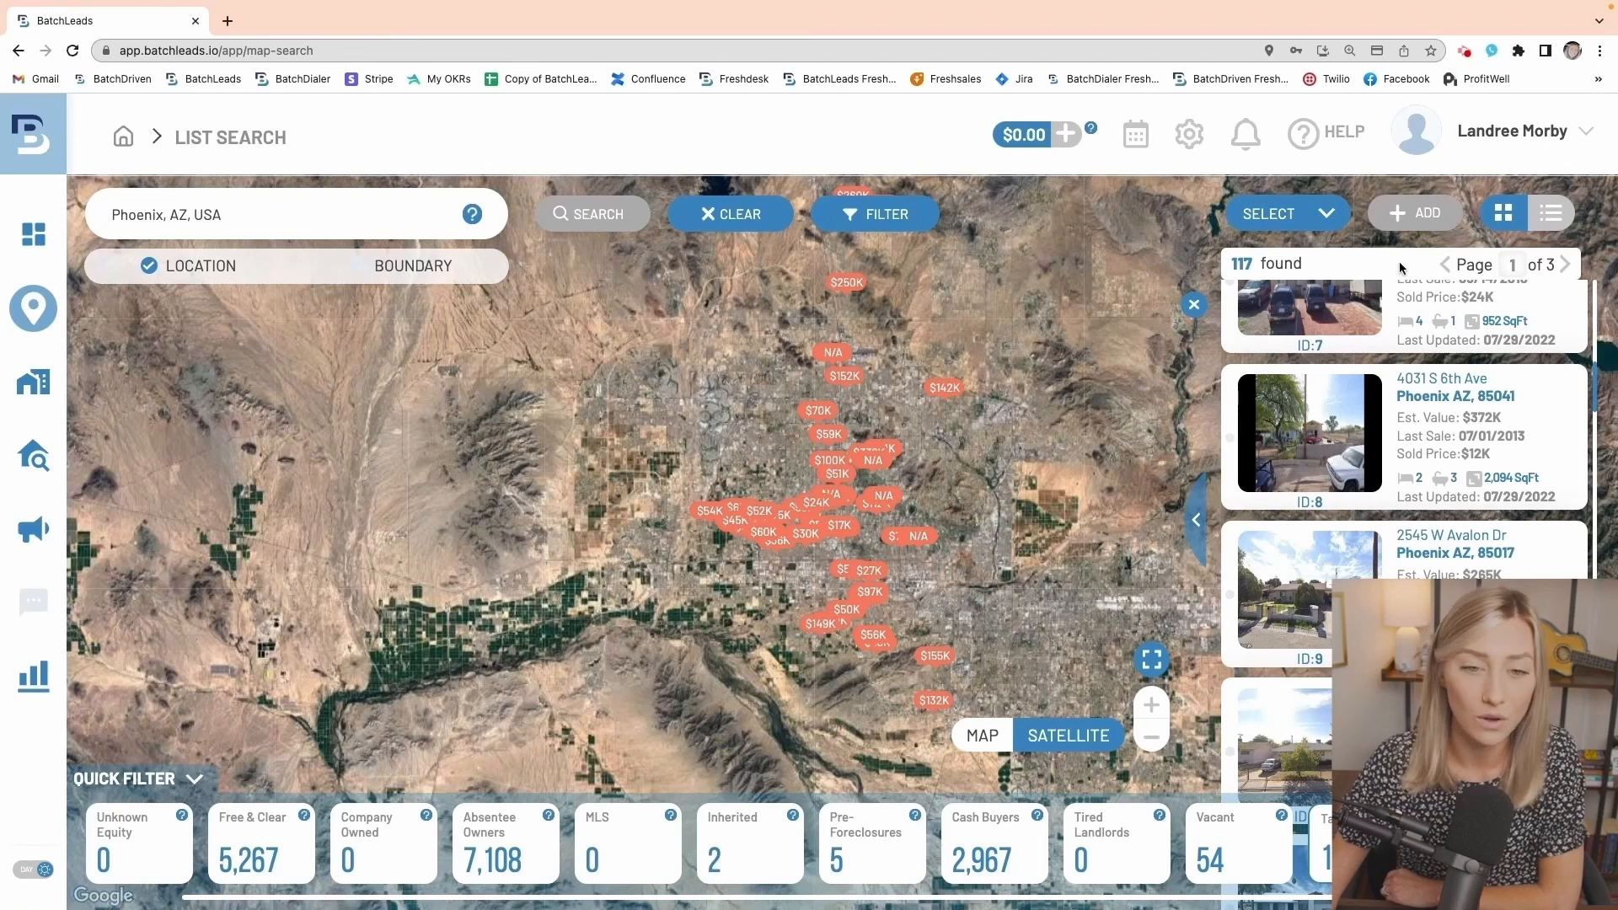
# - Select all properties in the filtered search results
pyautogui.moveTo(1204, 190); pyautogui.dragTo(1277, 186)
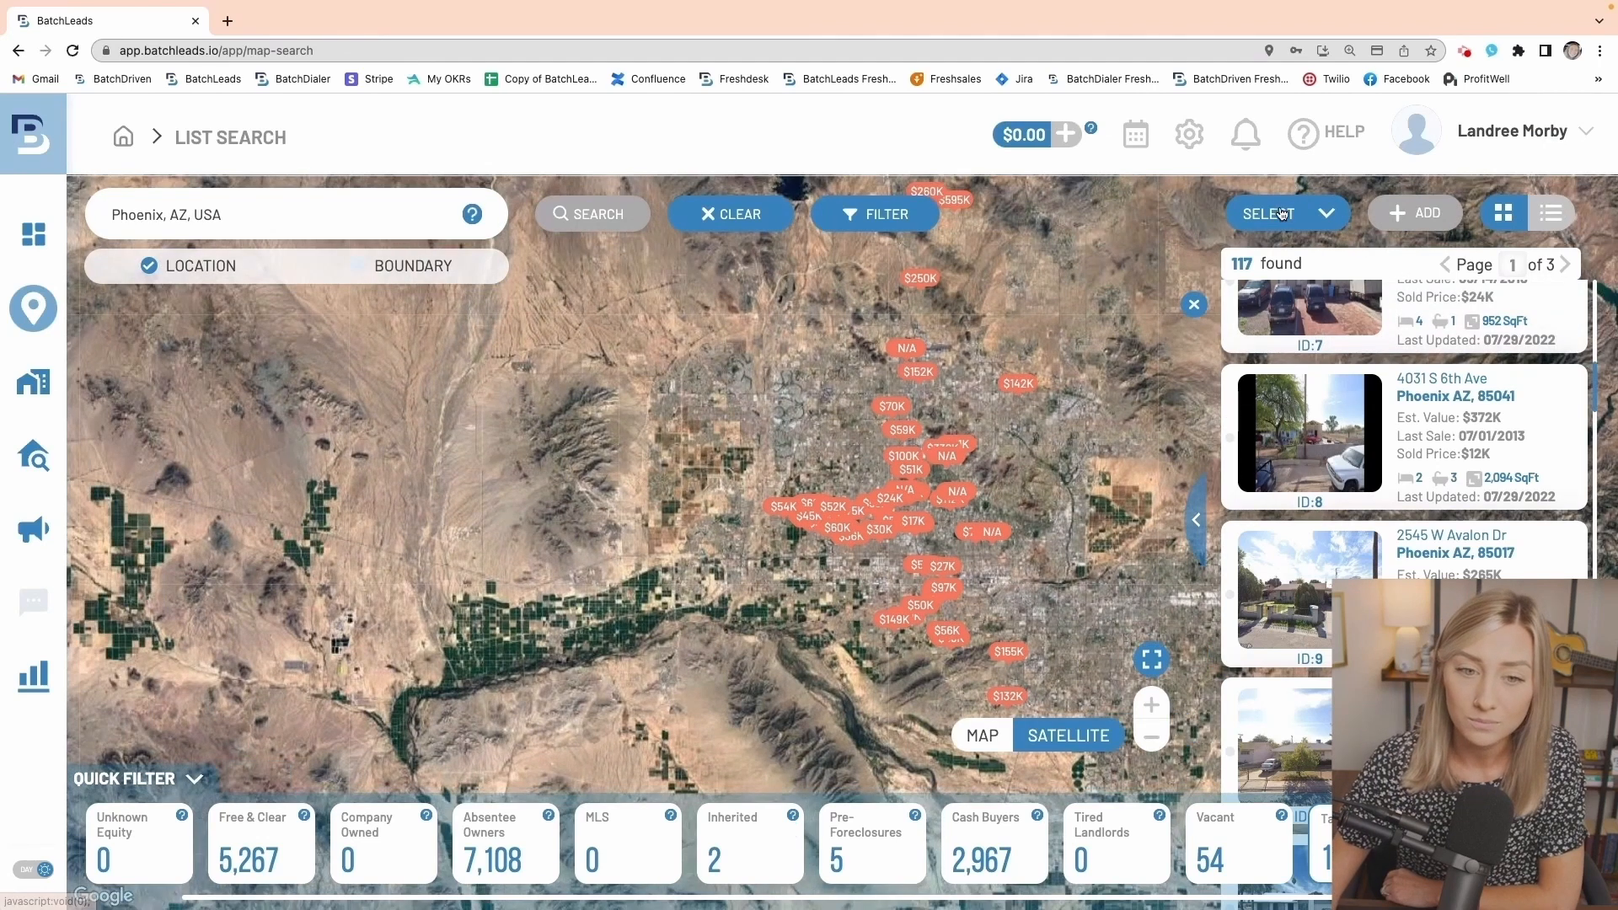
pyautogui.click(1281, 212)
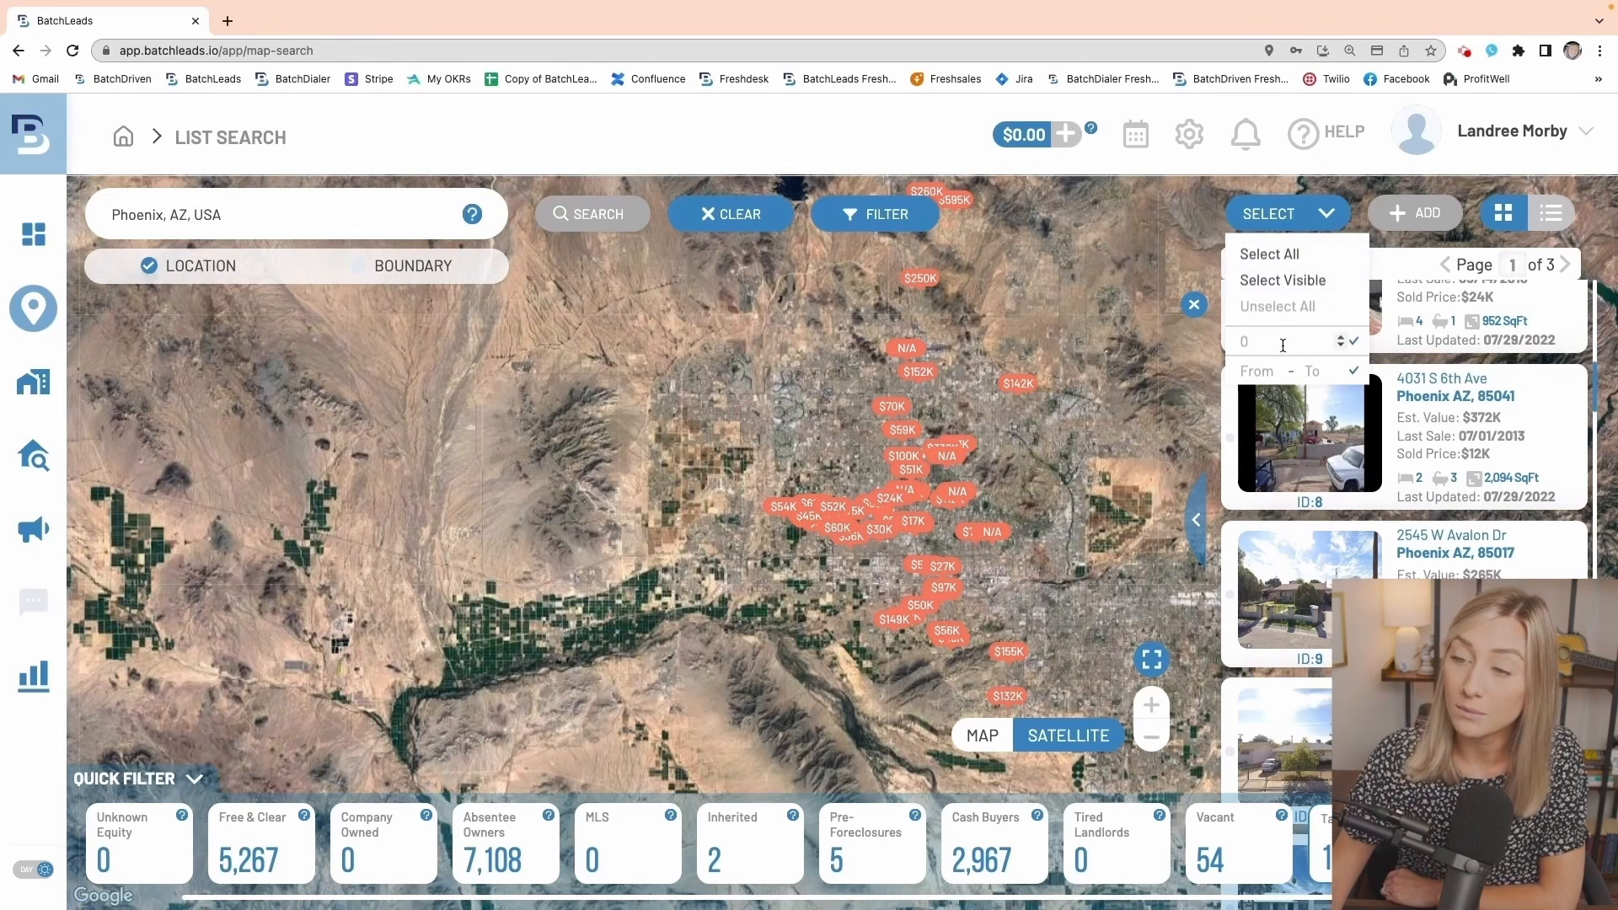
pyautogui.click(1295, 255)
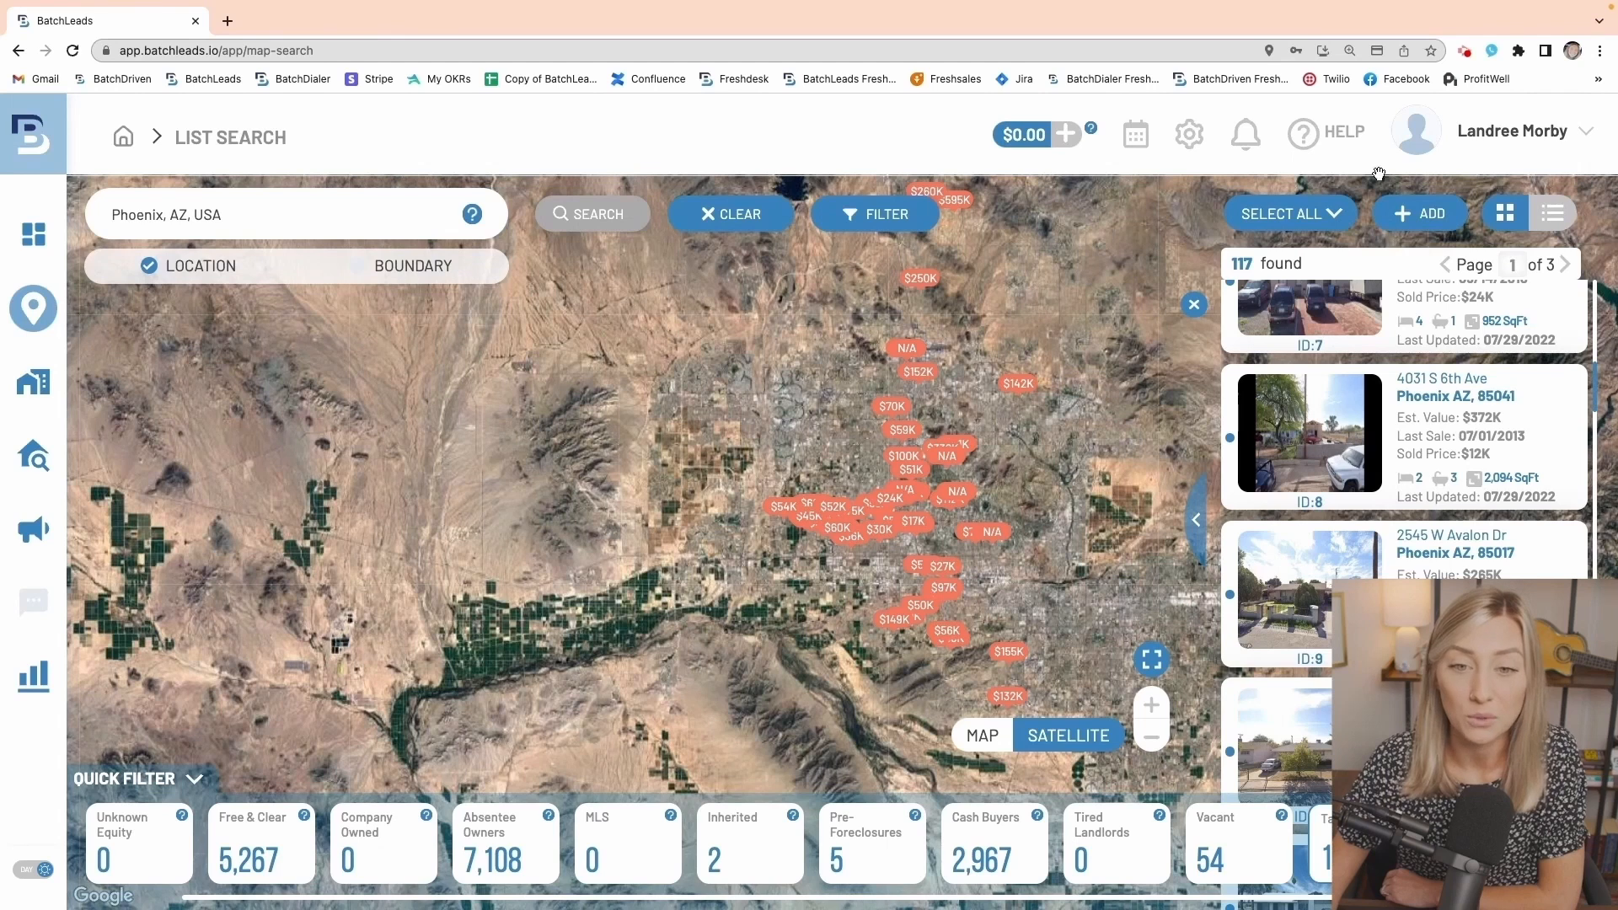
# - Start saving the selected properties and name a new list for them "Tax Defaults"
pyautogui.click(1398, 218)
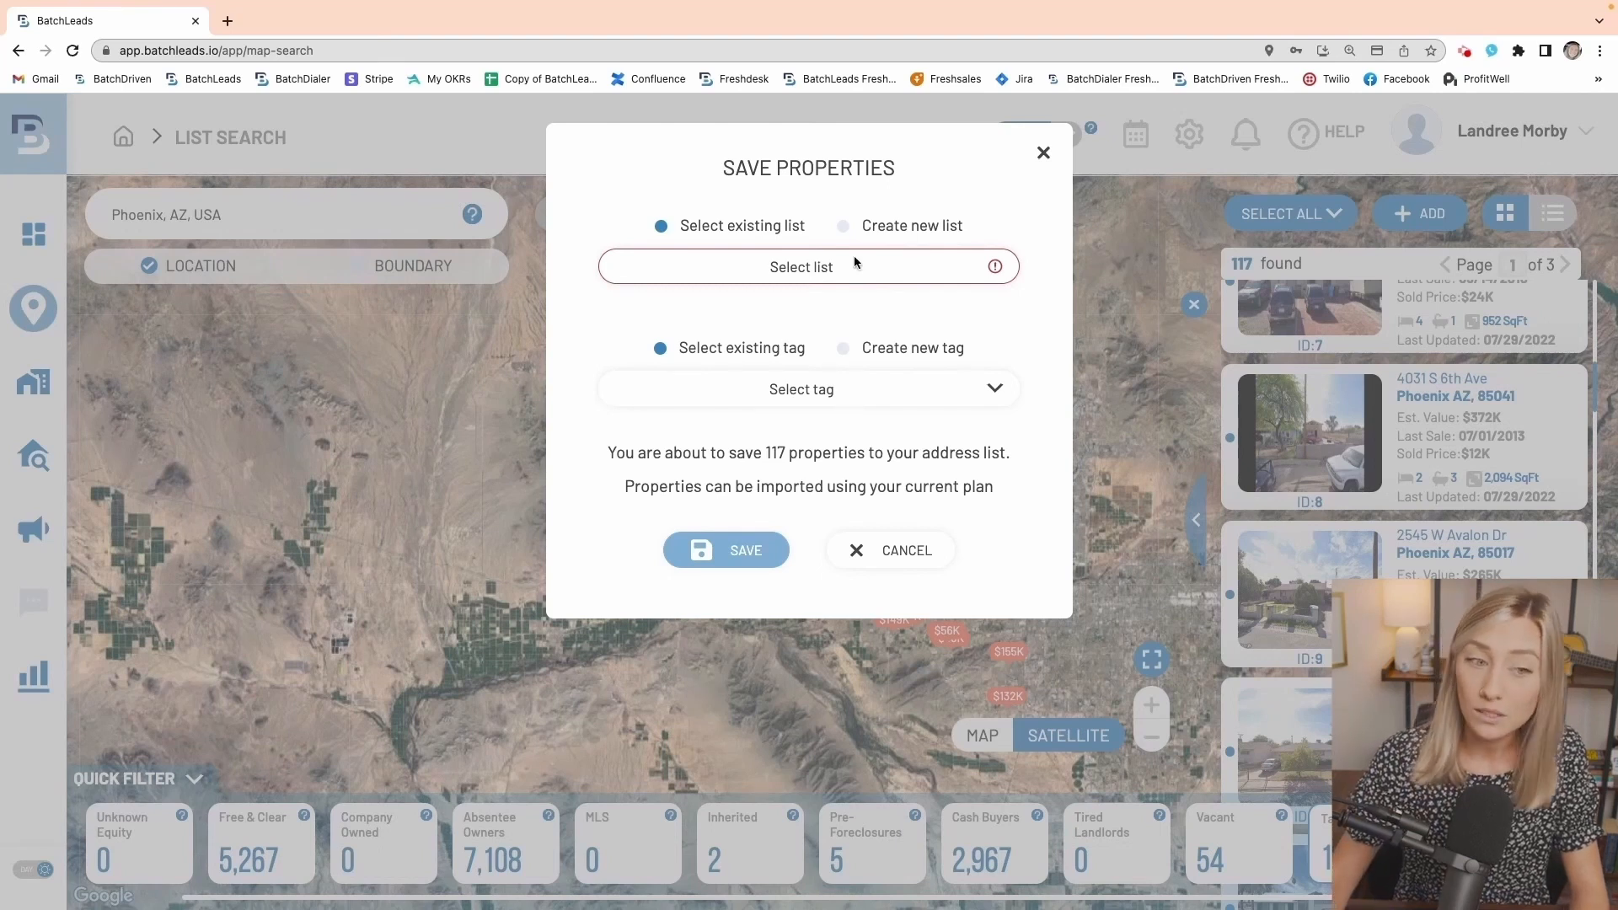
pyautogui.click(843, 226)
pyautogui.click(831, 300)
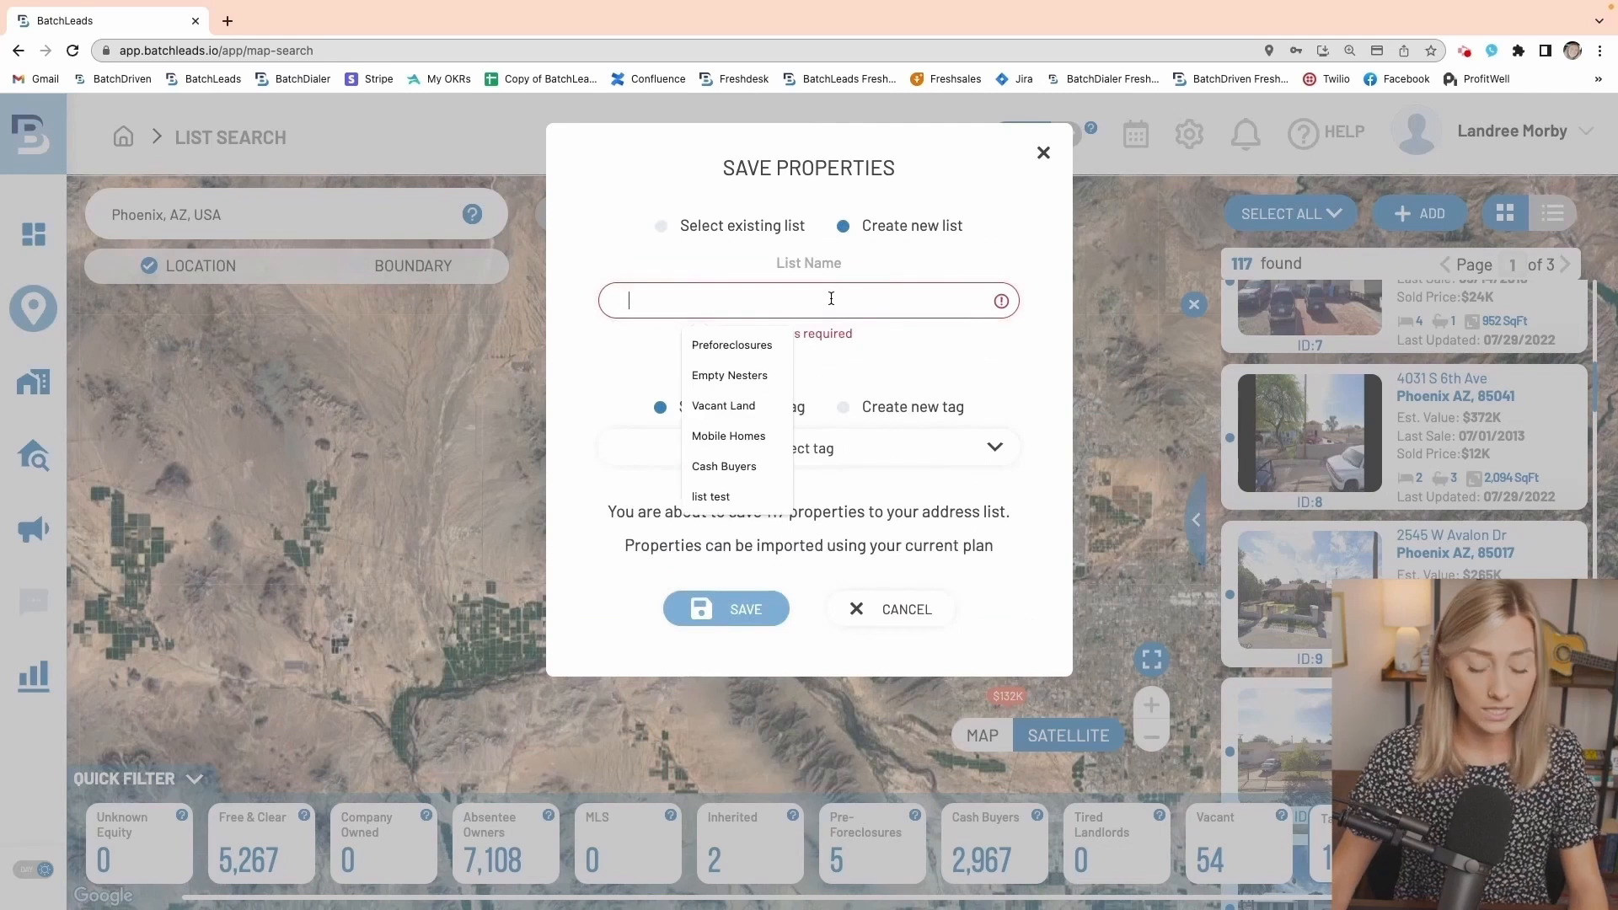
pyautogui.write('Tax D')
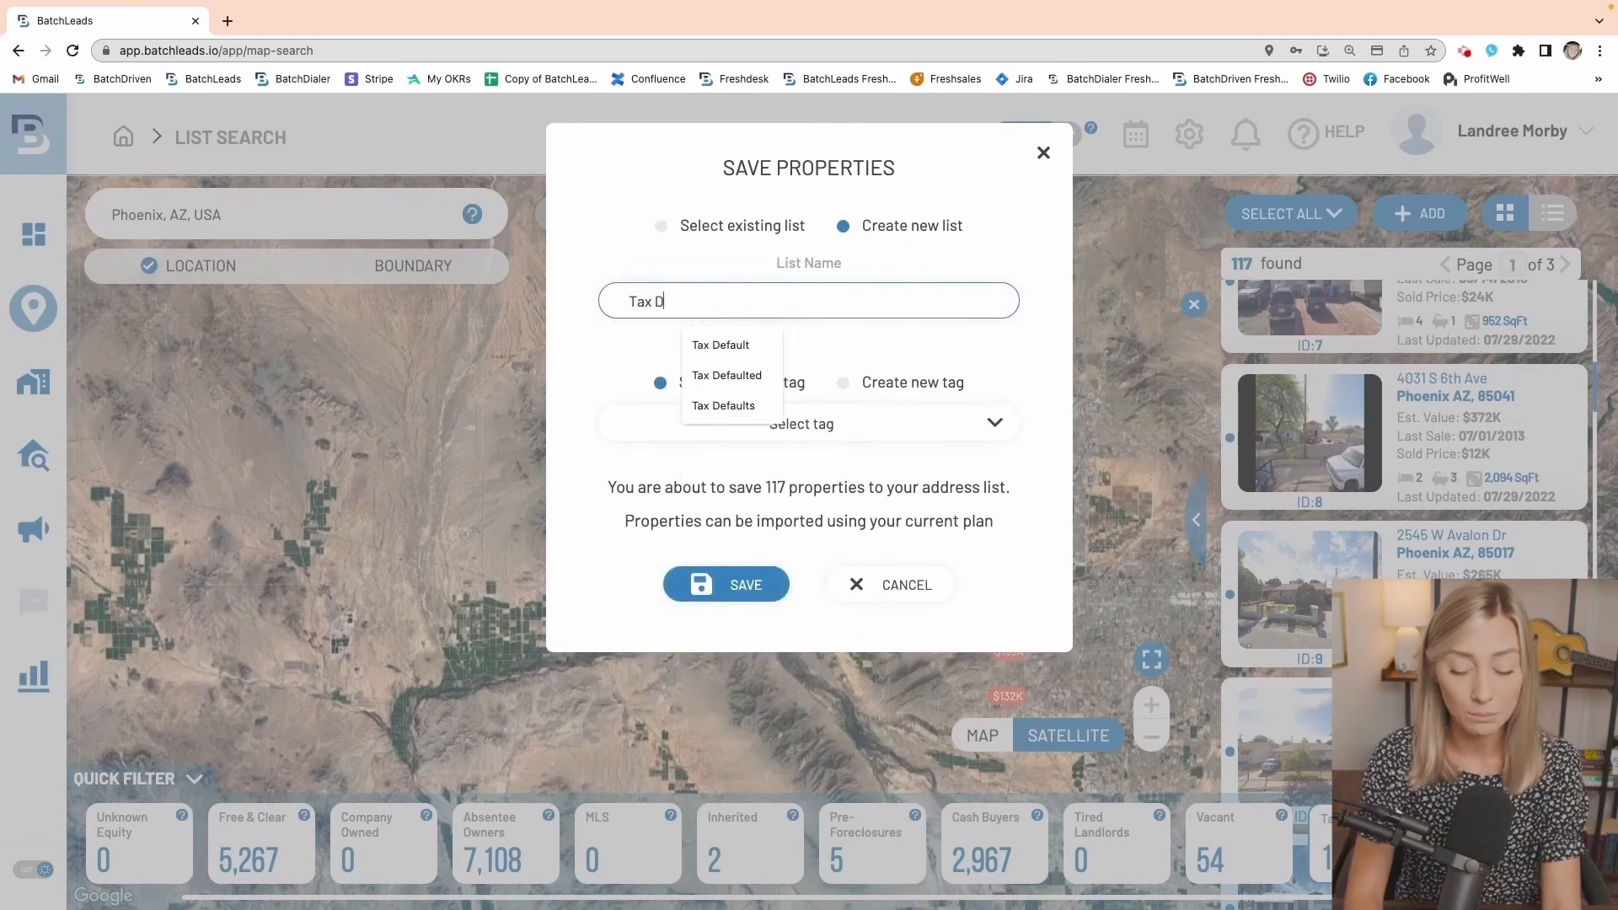
pyautogui.write('eaults')
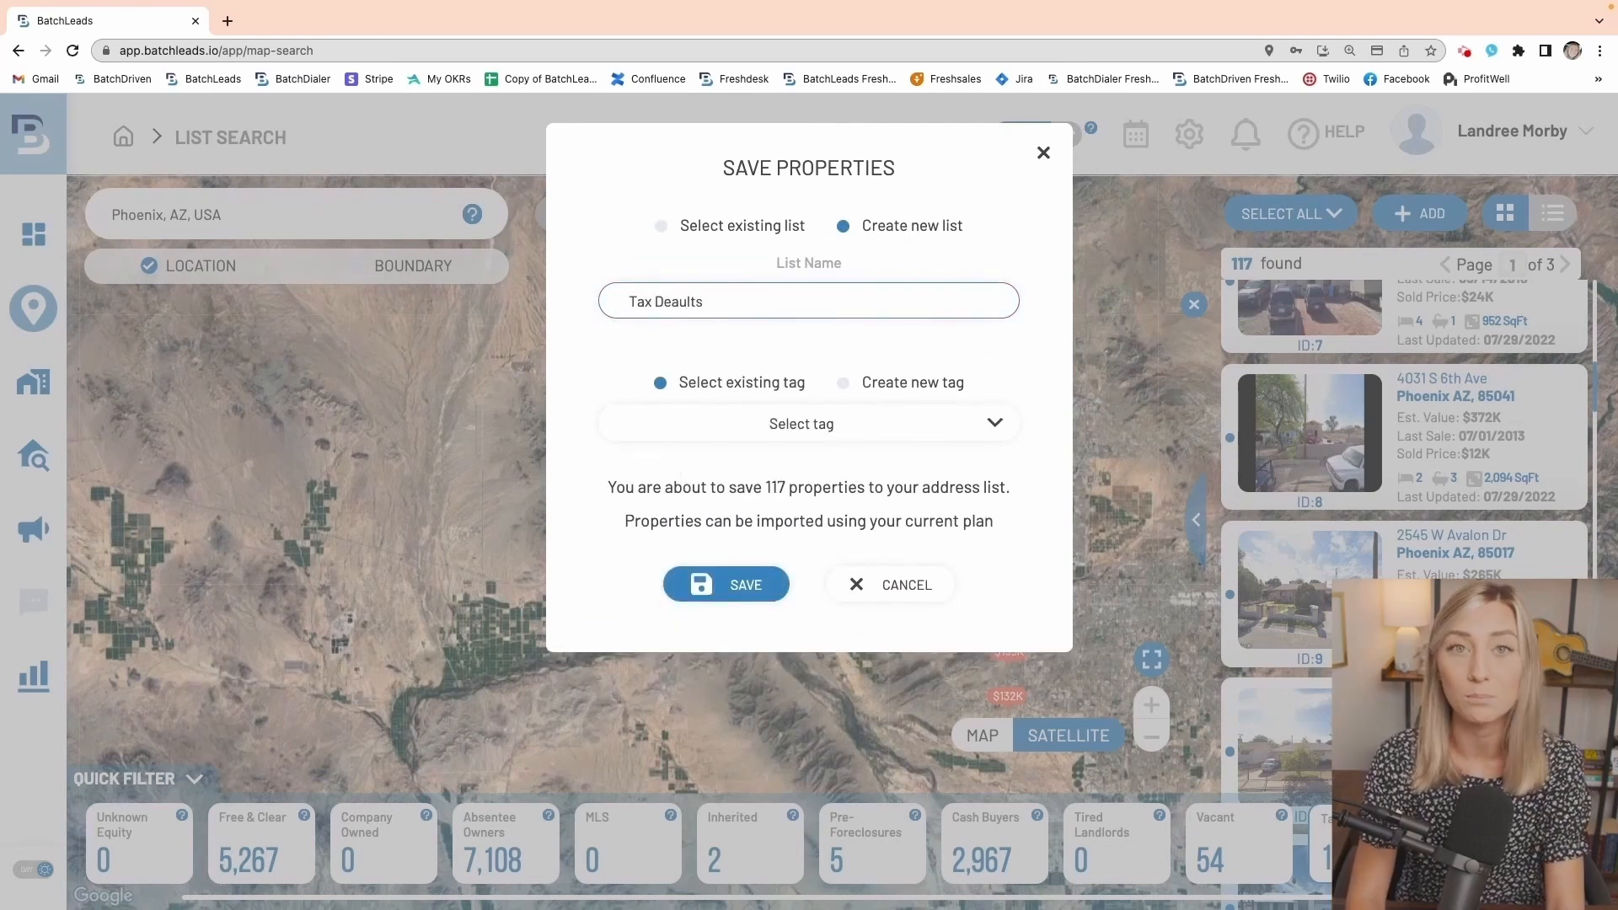
pyautogui.press('BackSpace')
pyautogui.press('BackSpace')
pyautogui.press('BackSpace')
pyautogui.press('BackSpace')
pyautogui.press('BackSpace')
pyautogui.write('f')
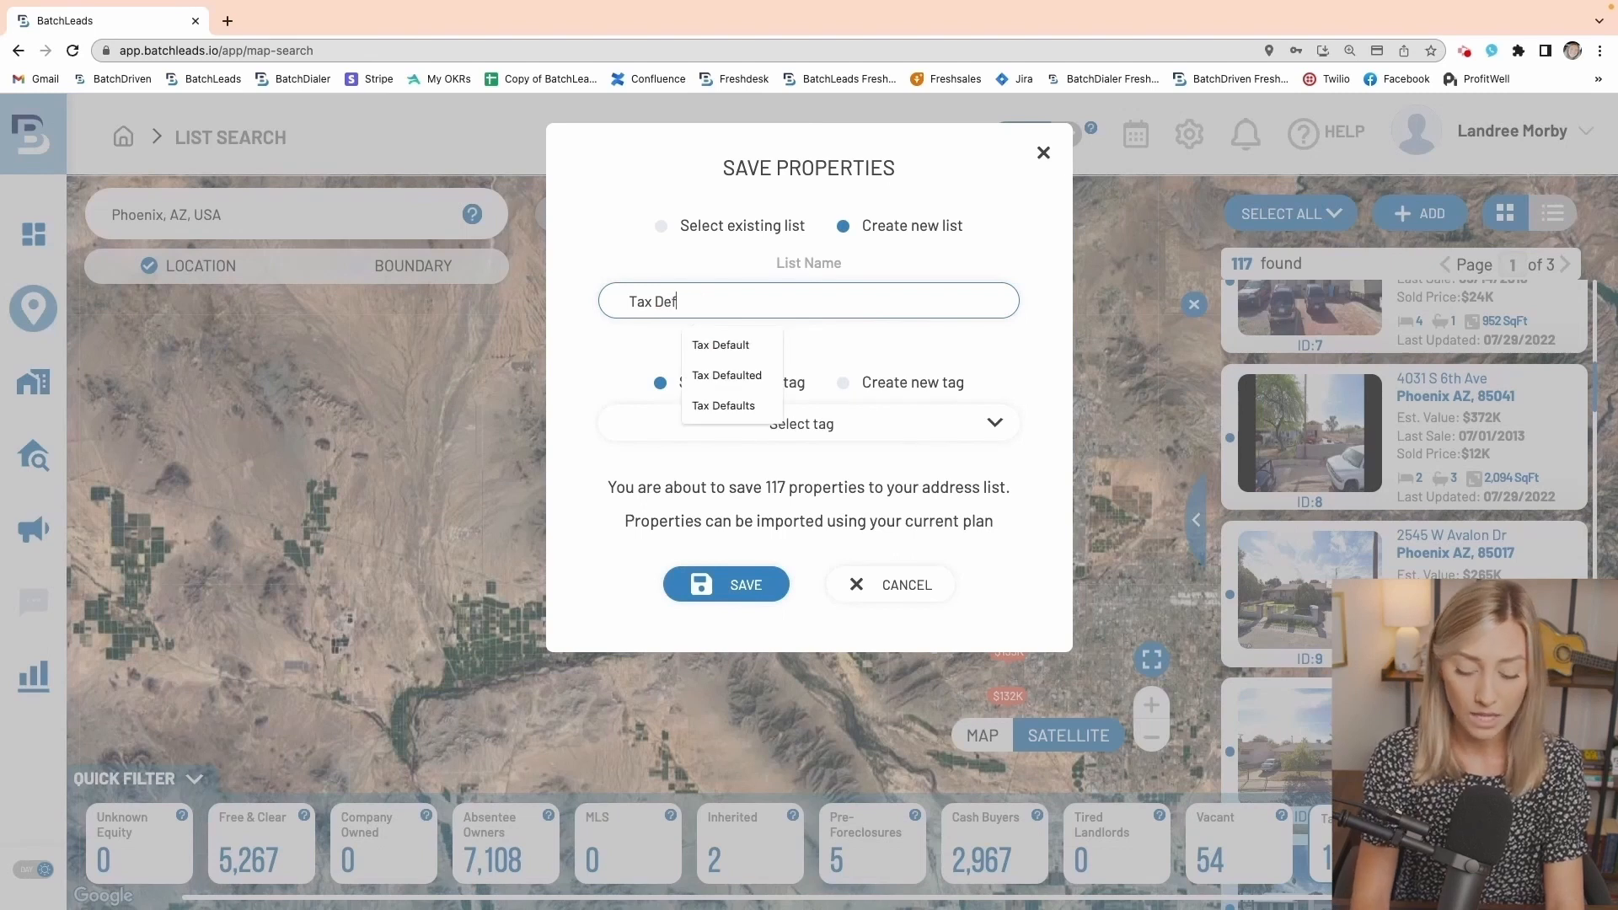
pyautogui.write('aults')
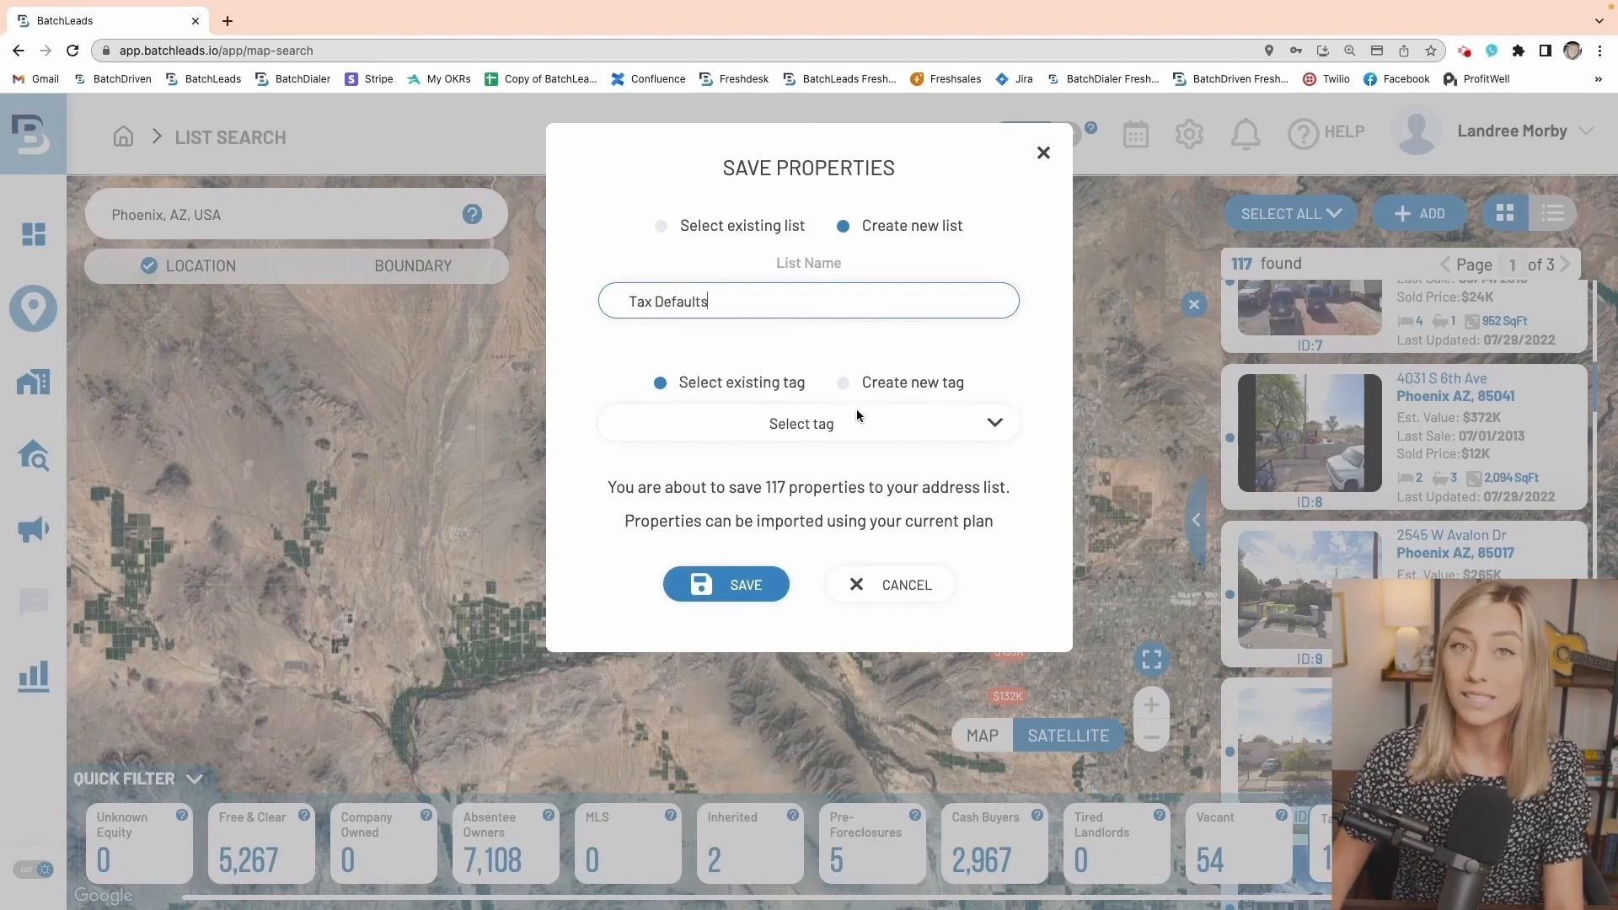
# - Create the new tag "Phoenix, AZ - 7+ yrs owned, 40 +yrs old, off market -7/29/" for the properties and save them
pyautogui.click(845, 384)
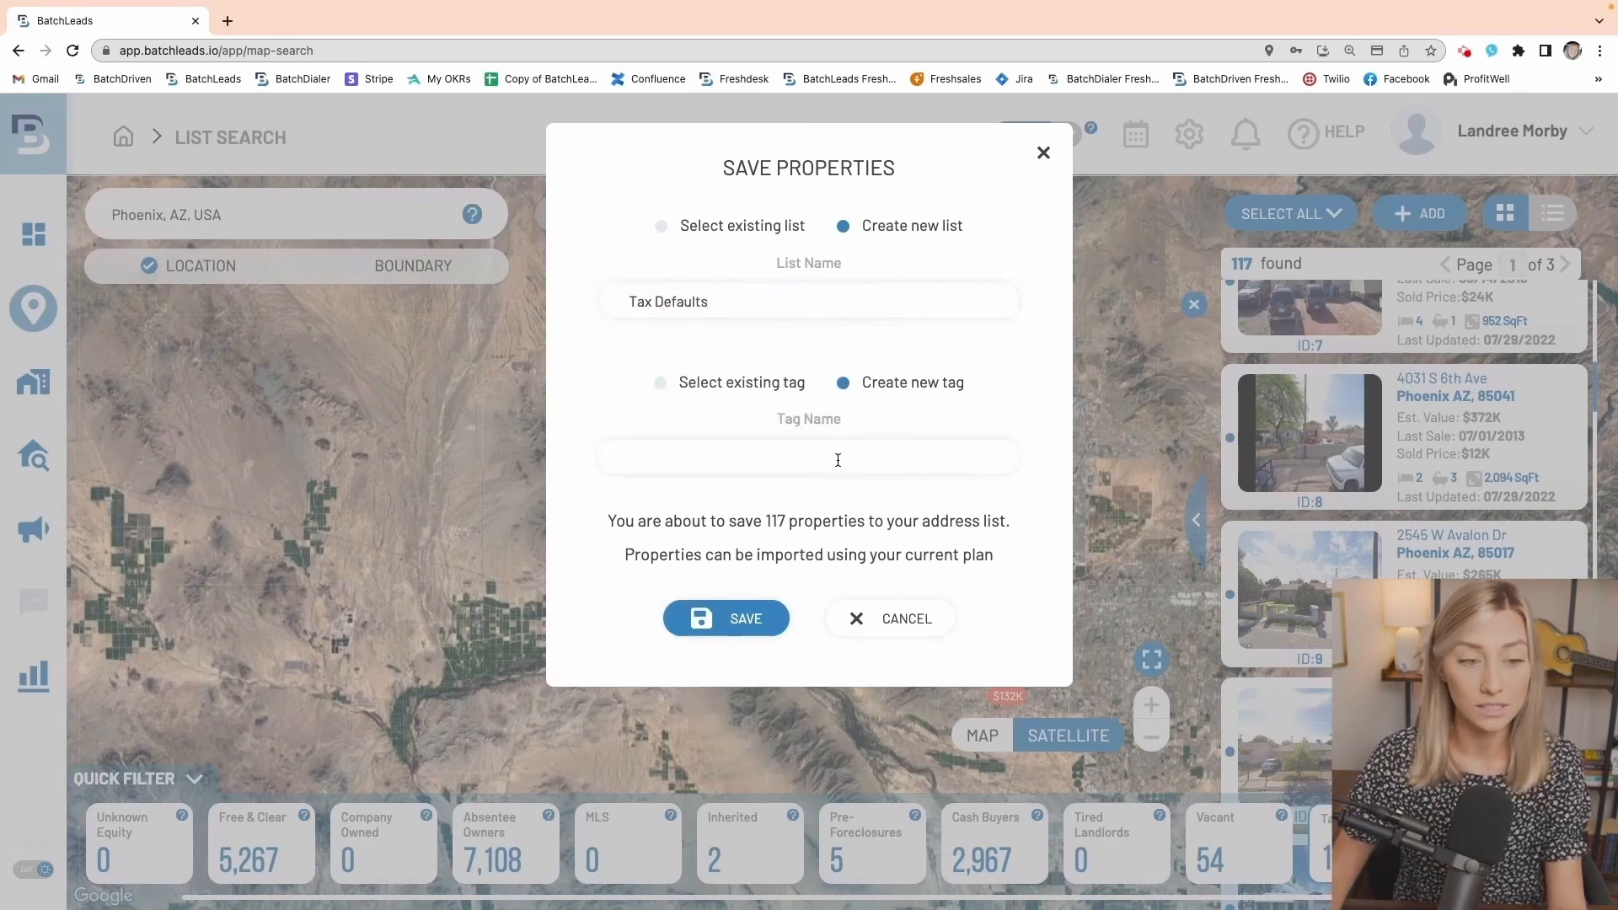
pyautogui.click(838, 460)
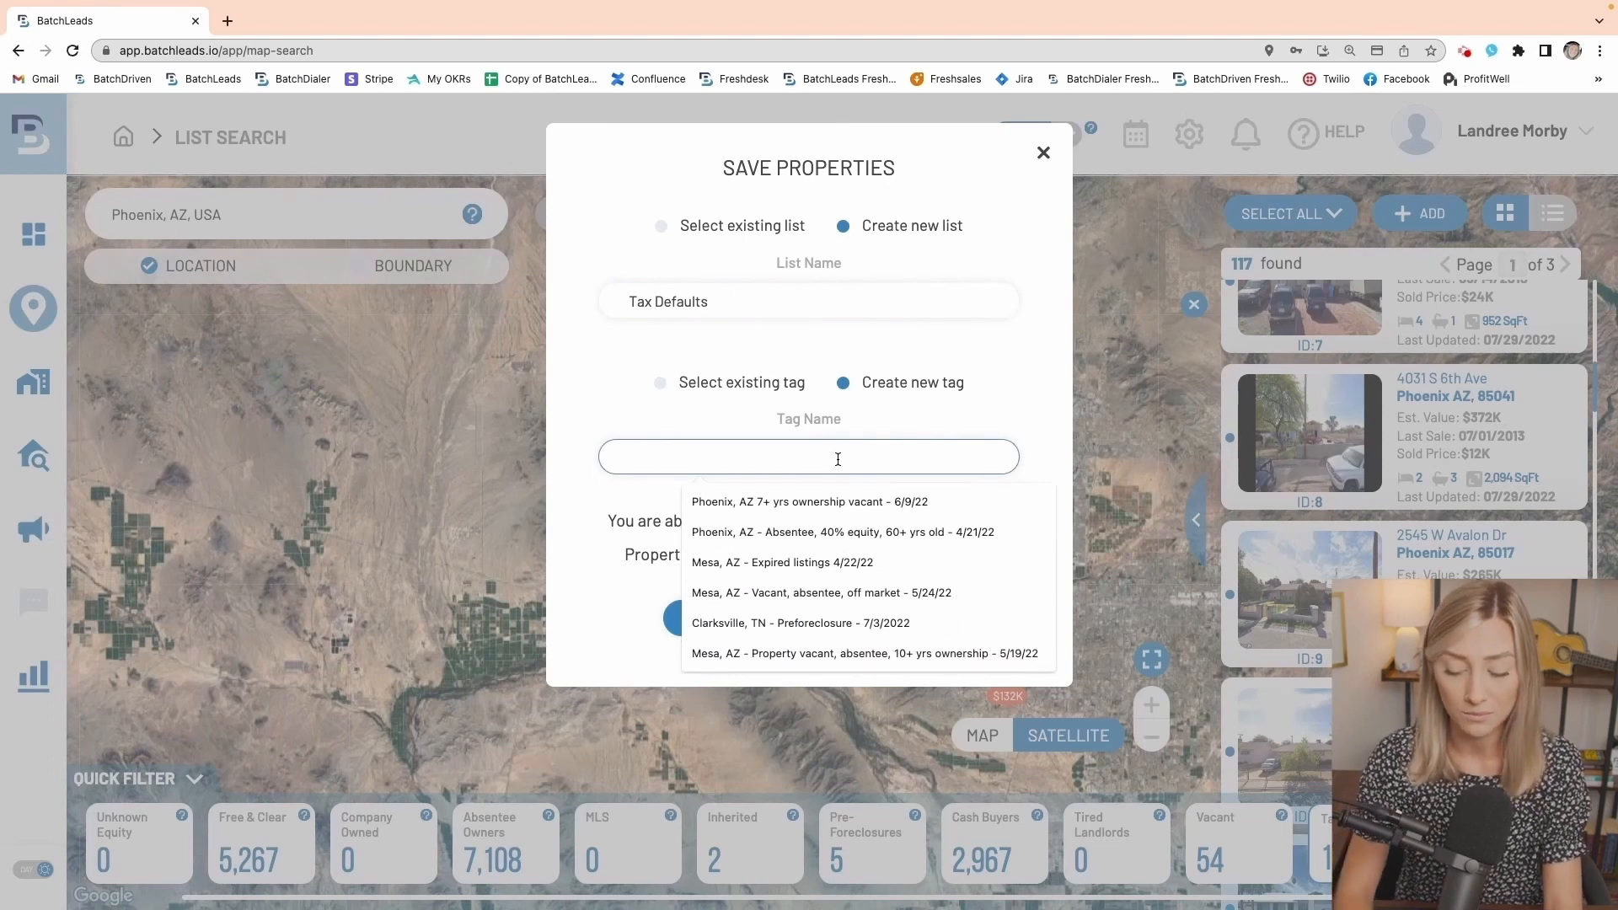
pyautogui.write('Phoenix, AZ')
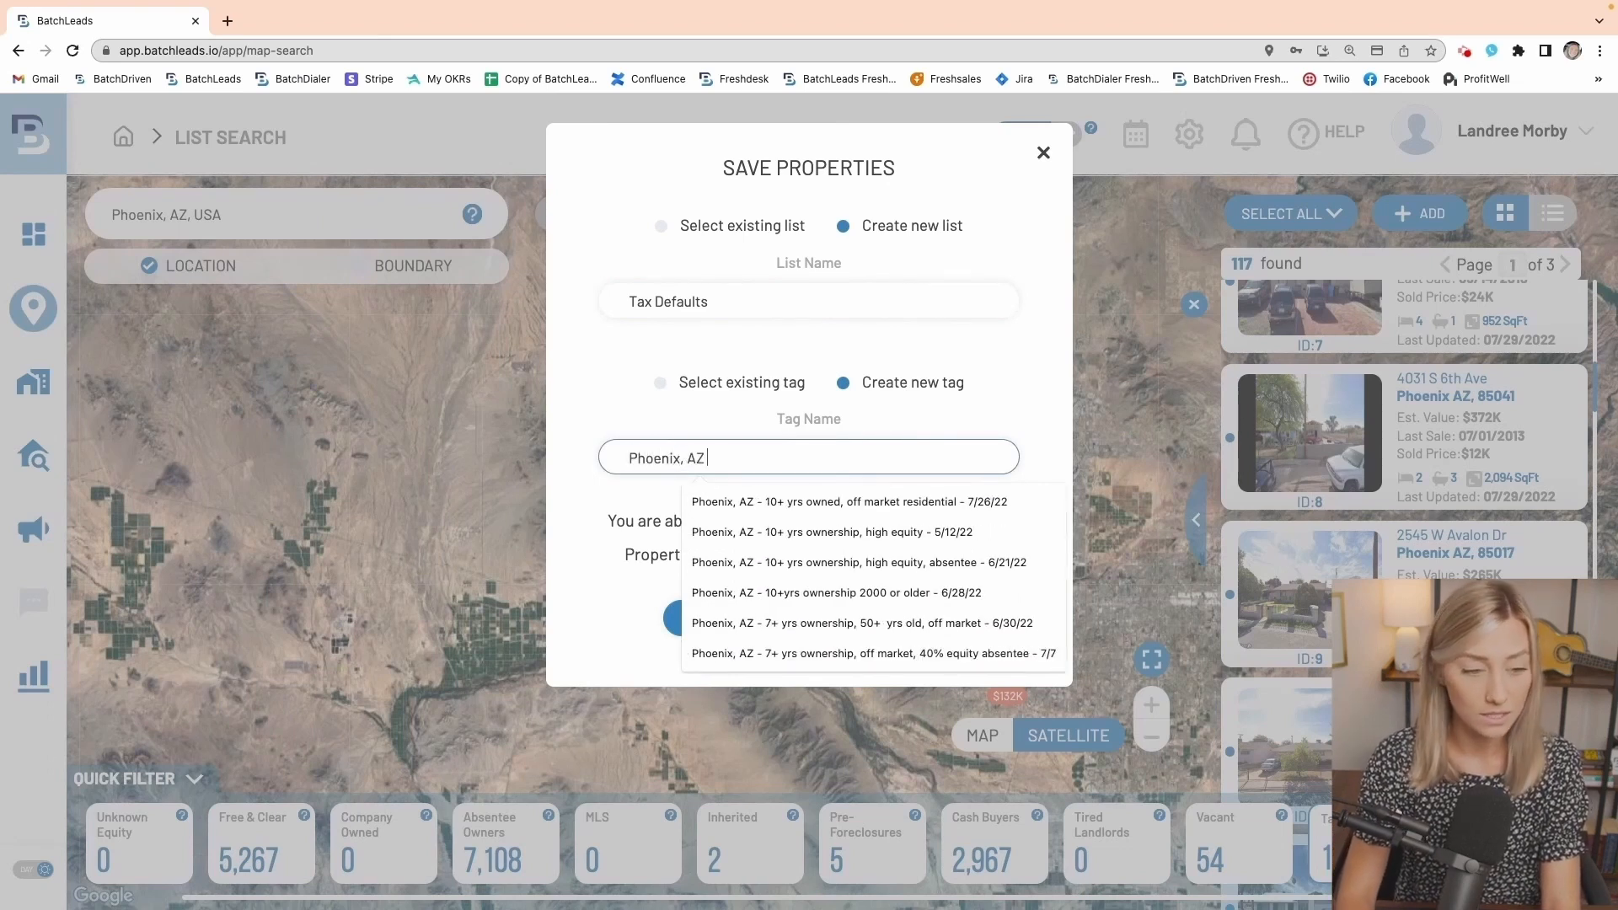
pyautogui.write(' -7')
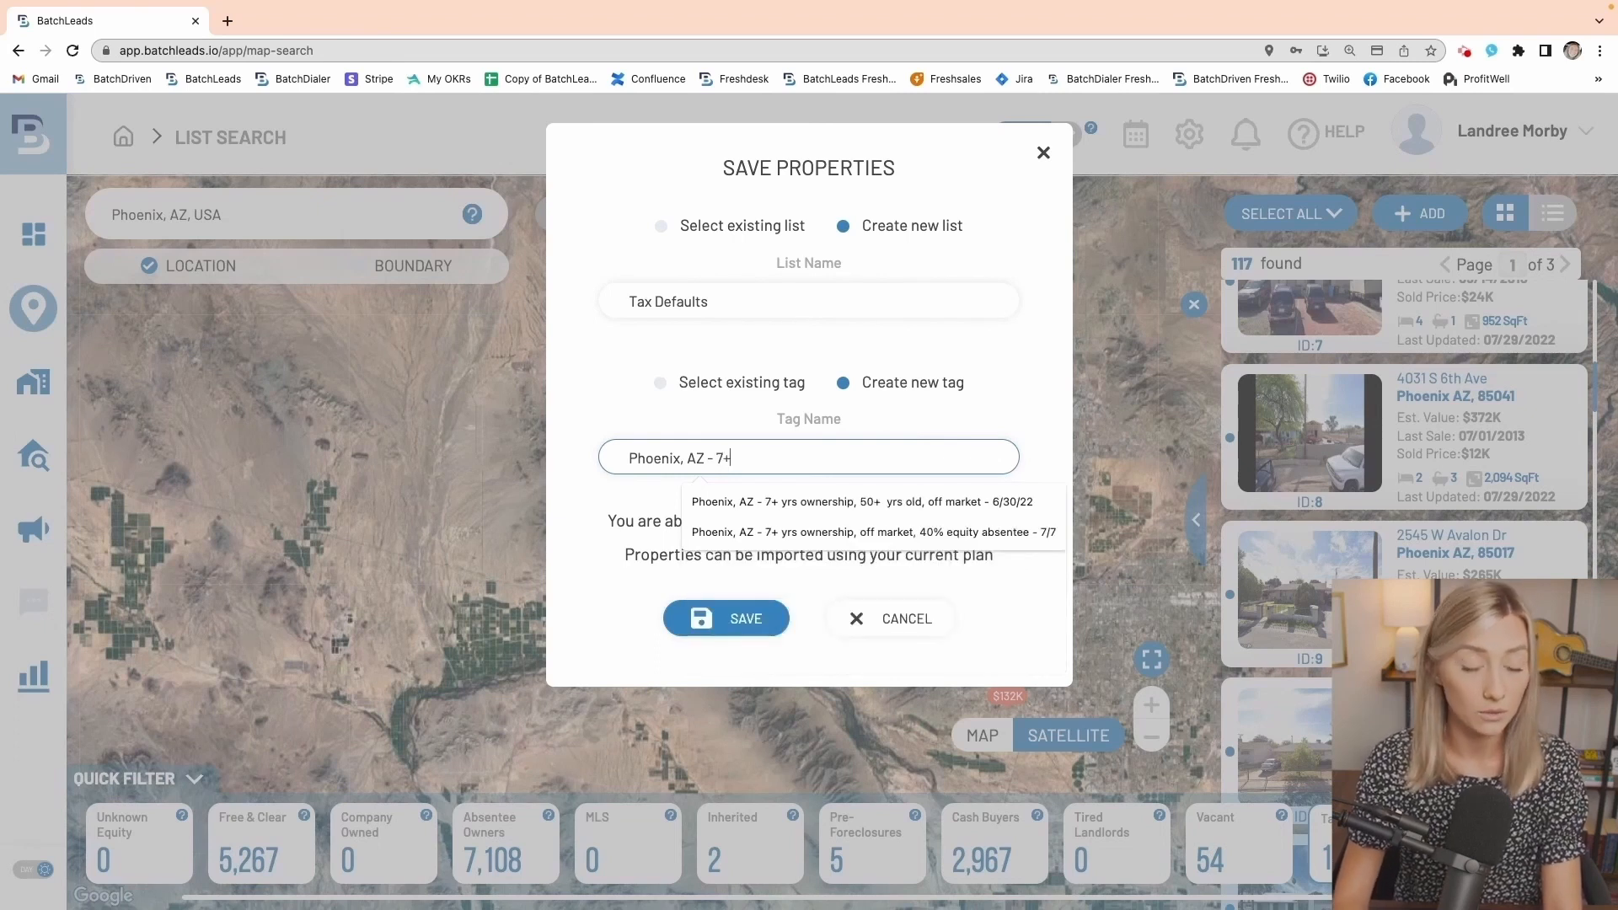
pyautogui.write('+ yrs owned')
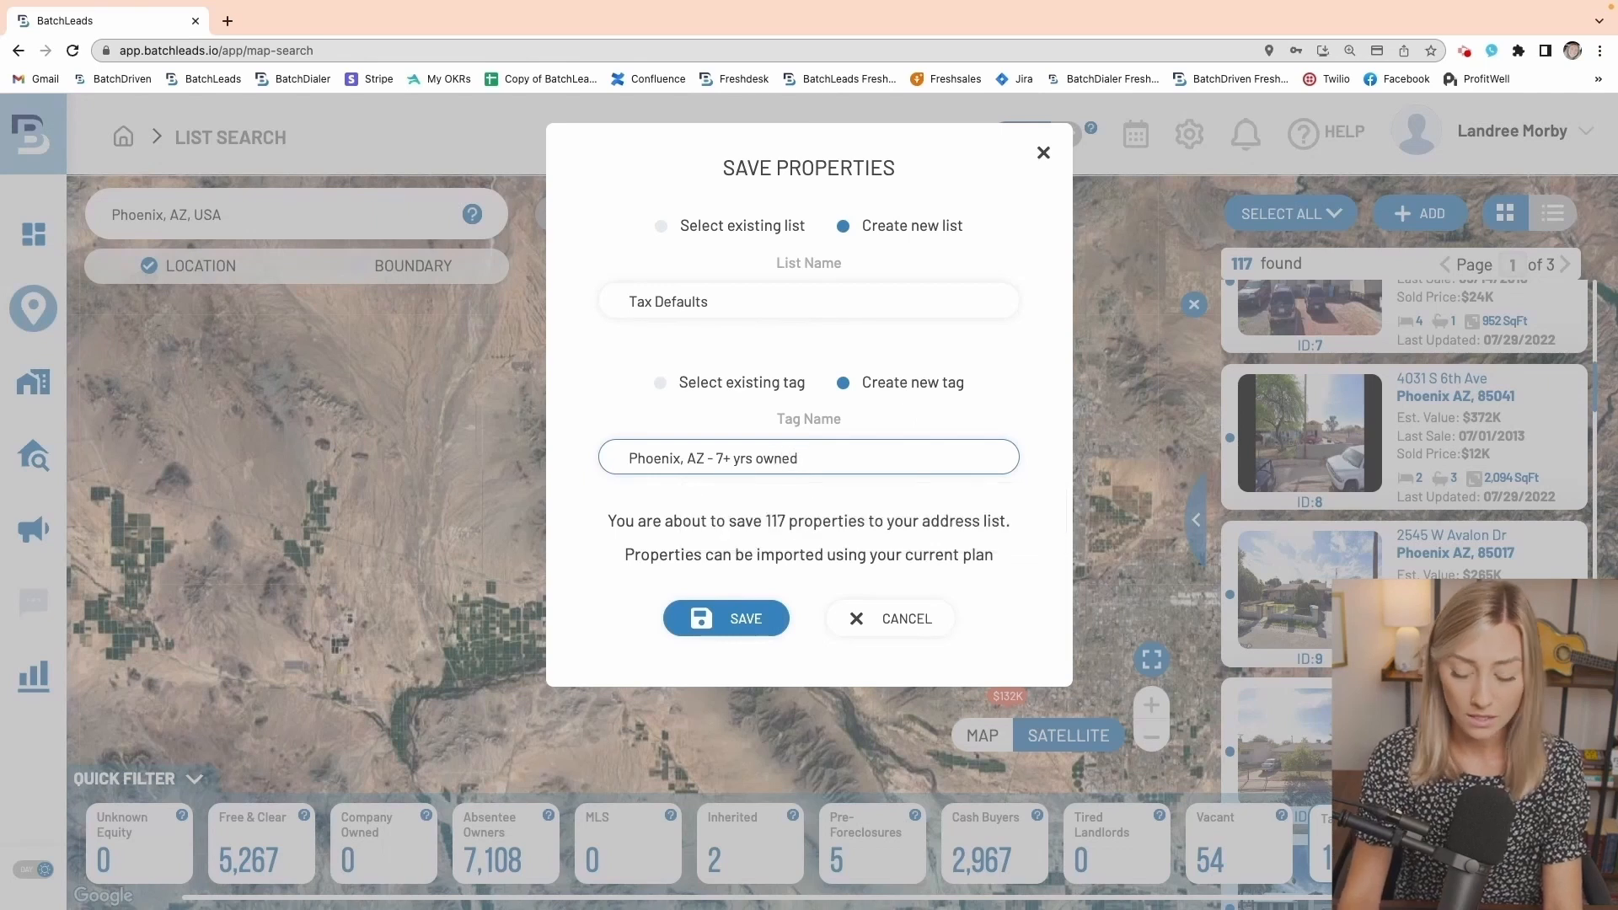
pyautogui.write(', 40 +')
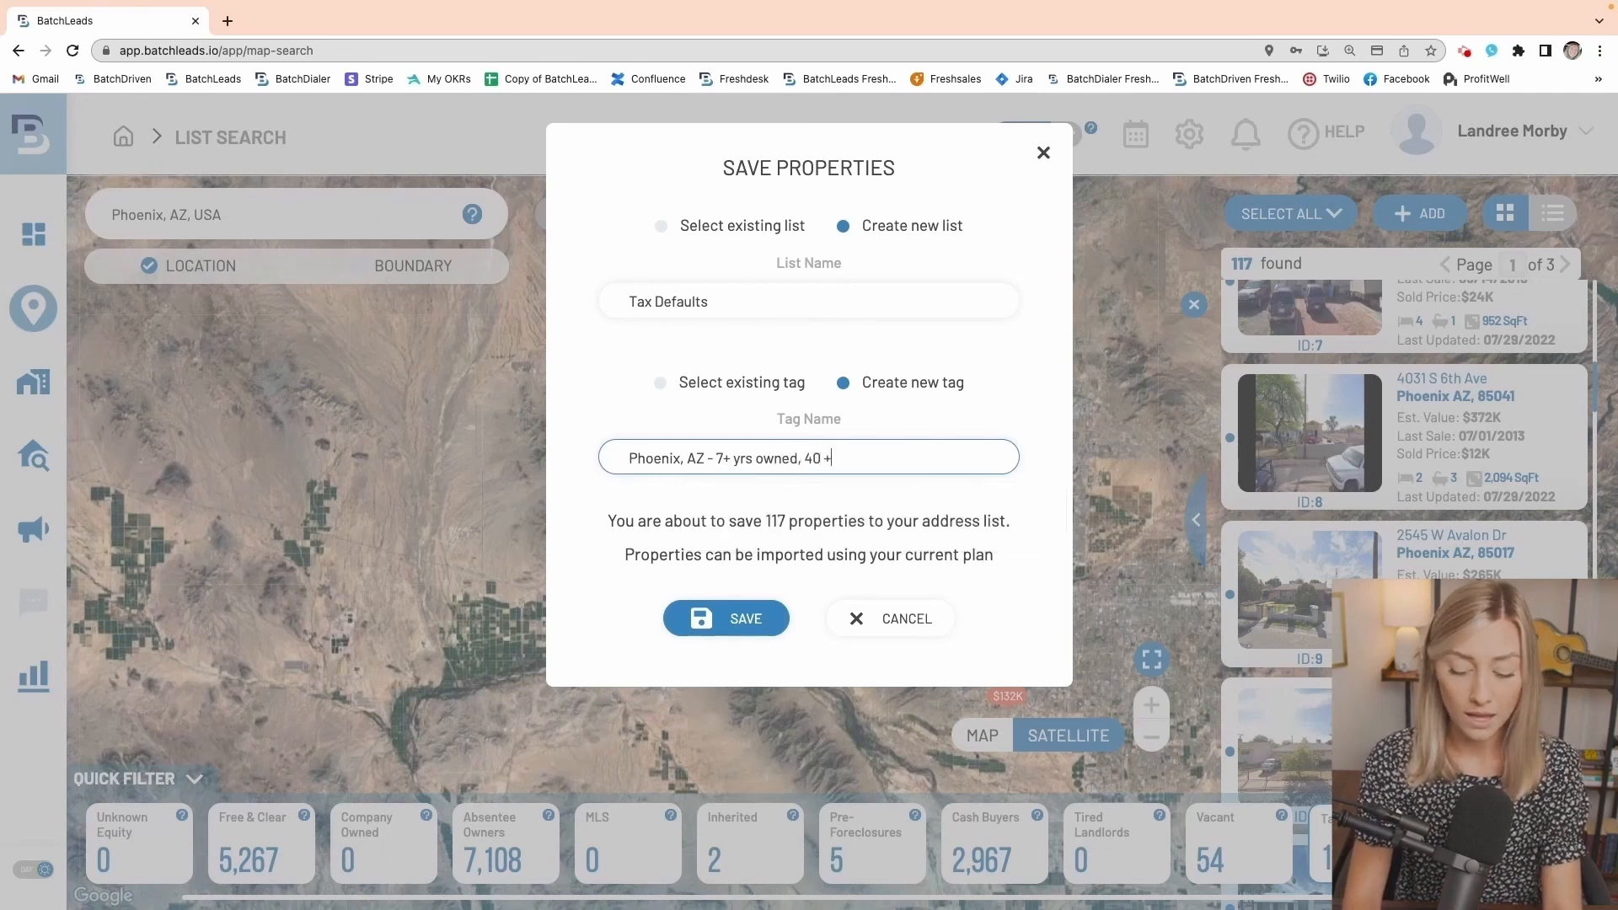
pyautogui.write('yrs old,')
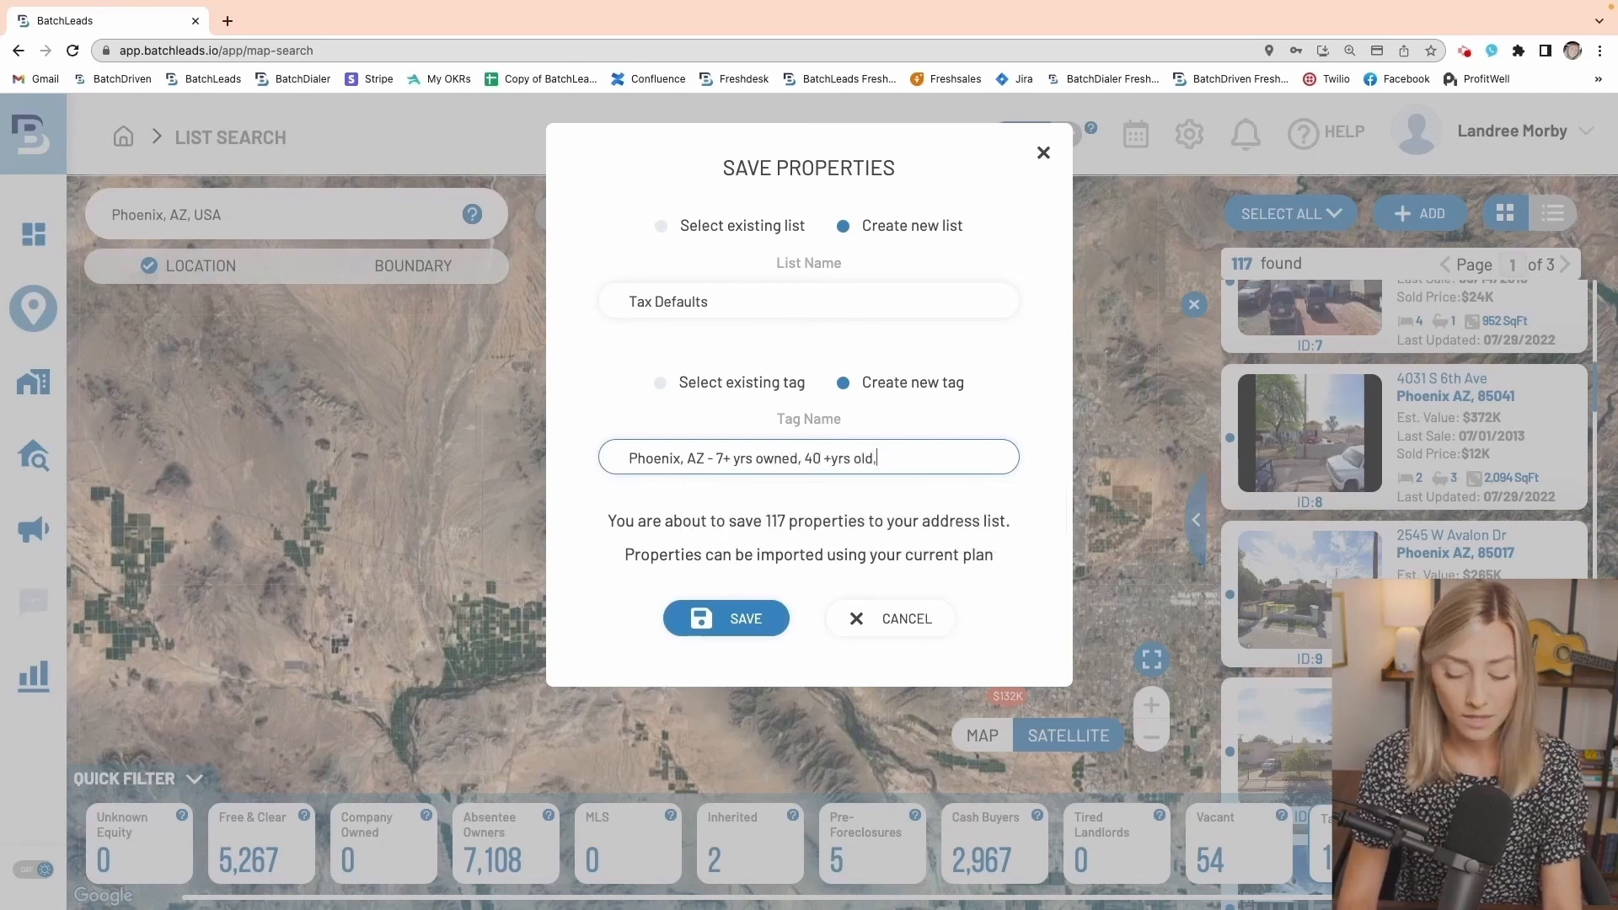
pyautogui.write(' off market')
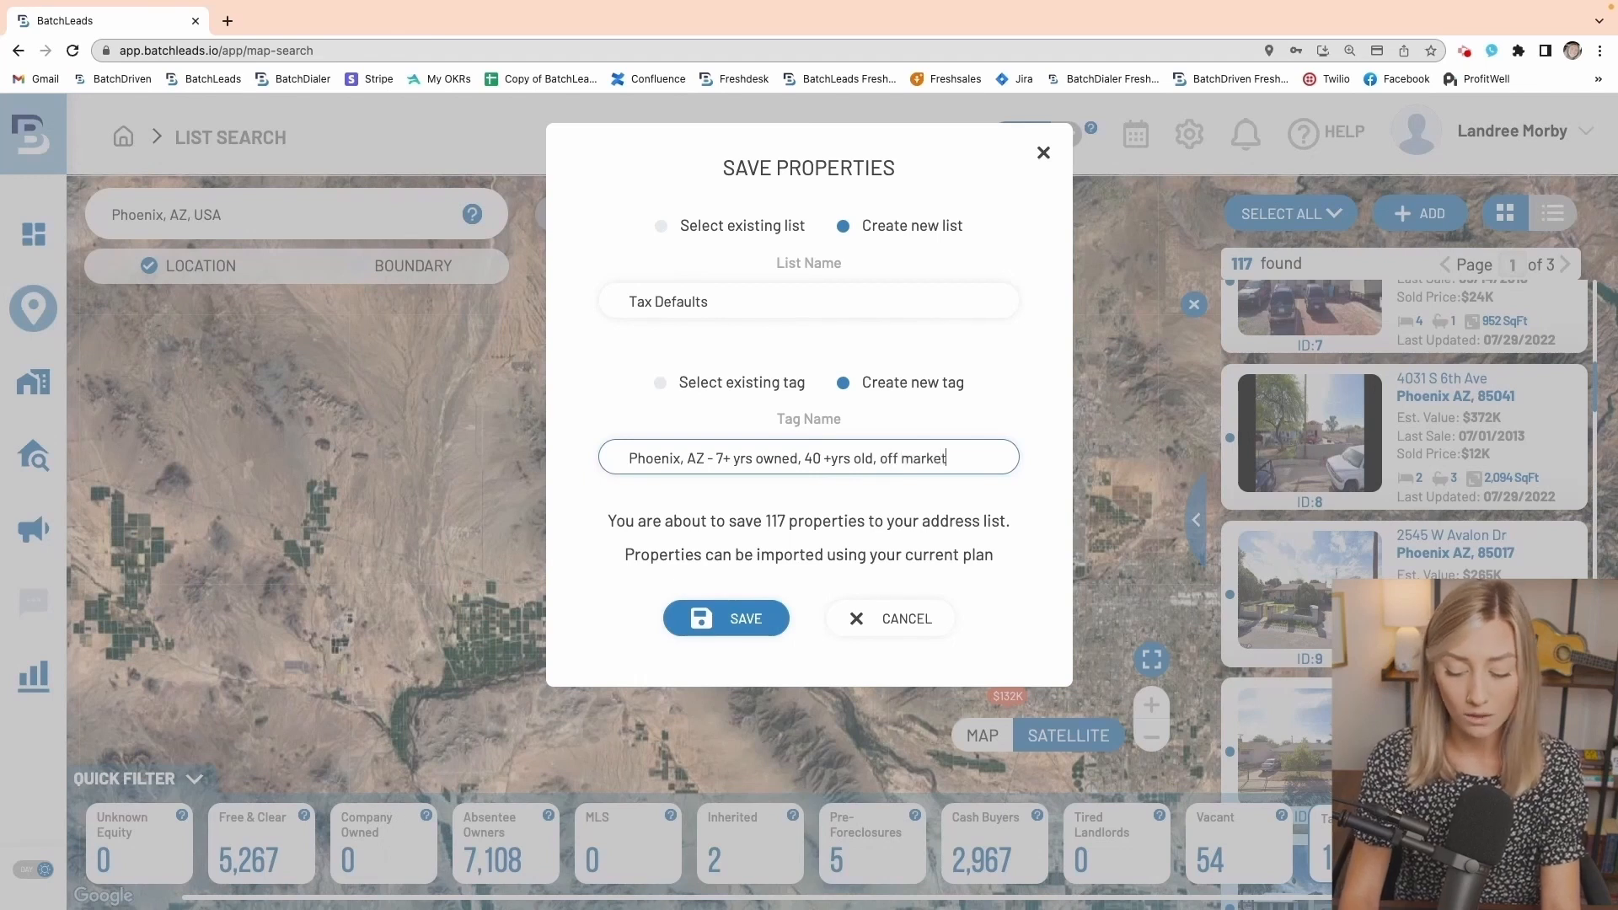
pyautogui.write(' -')
pyautogui.write('7/29/')
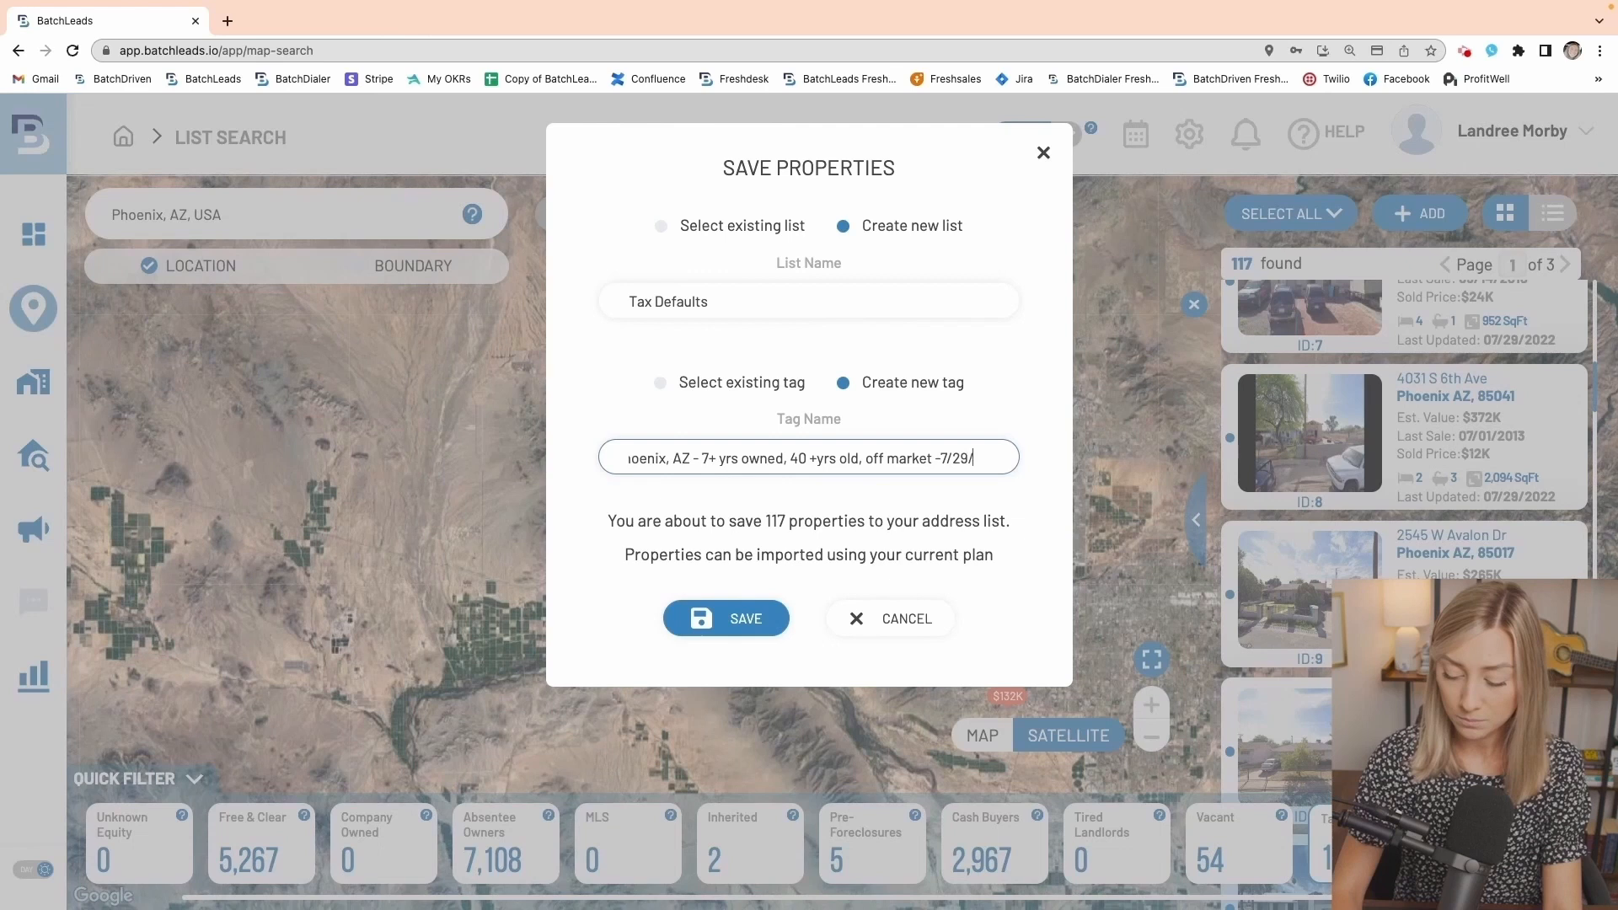
pyautogui.click(751, 618)
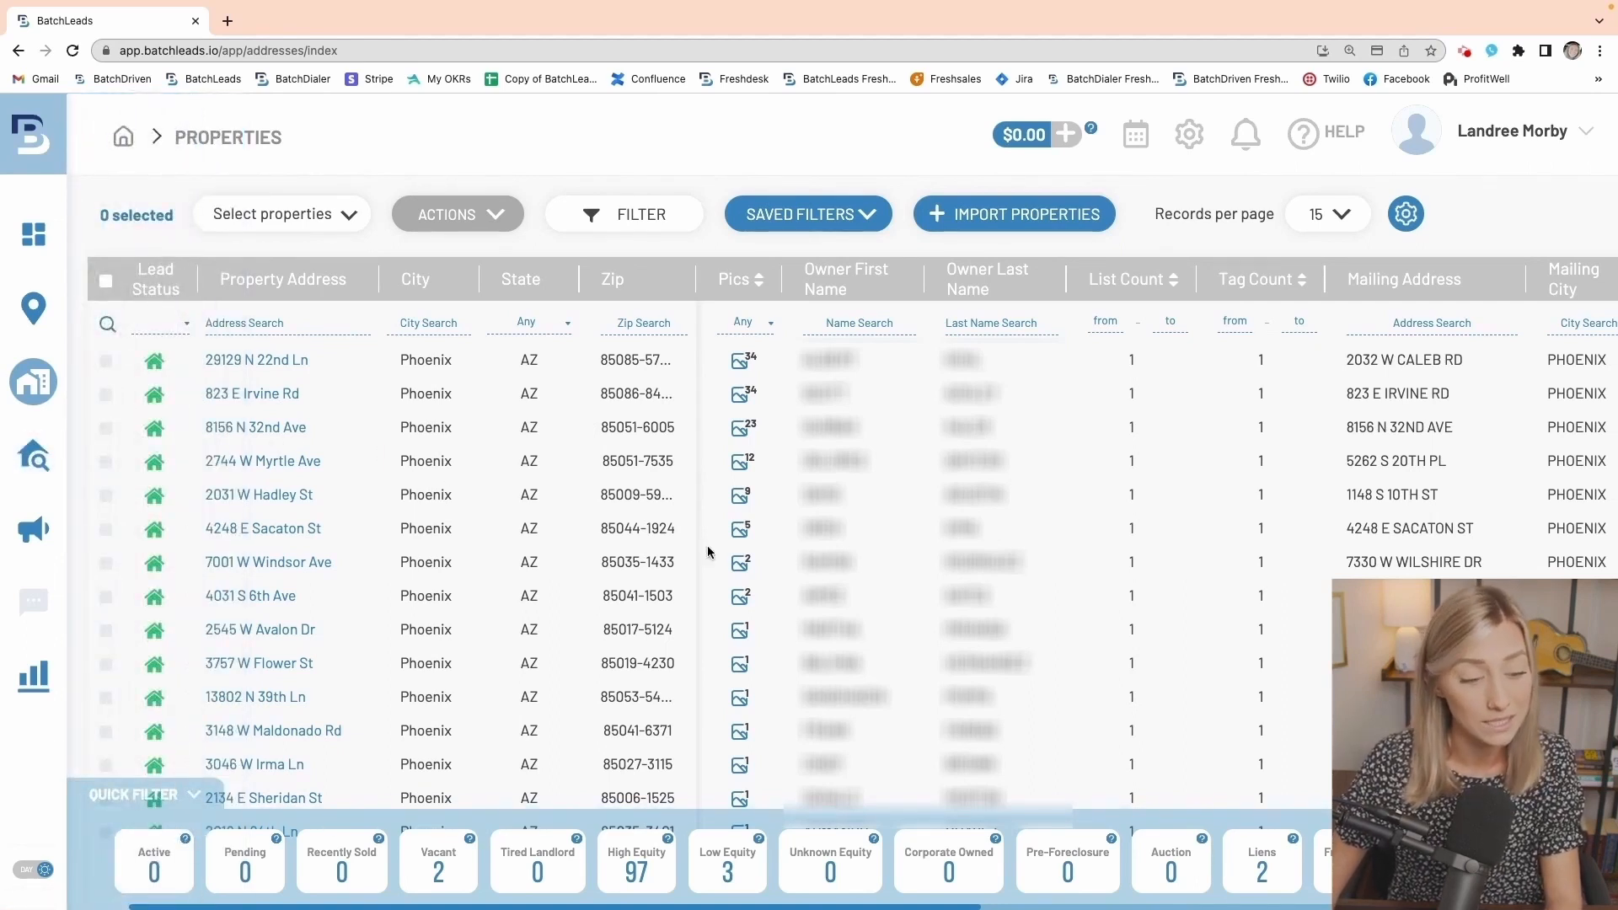
# - Review the saved properties table and the available list, tag and status filter options, and close the filter form
pyautogui.scroll(-2, 708, 554)
pyautogui.scroll(2, 707, 554)
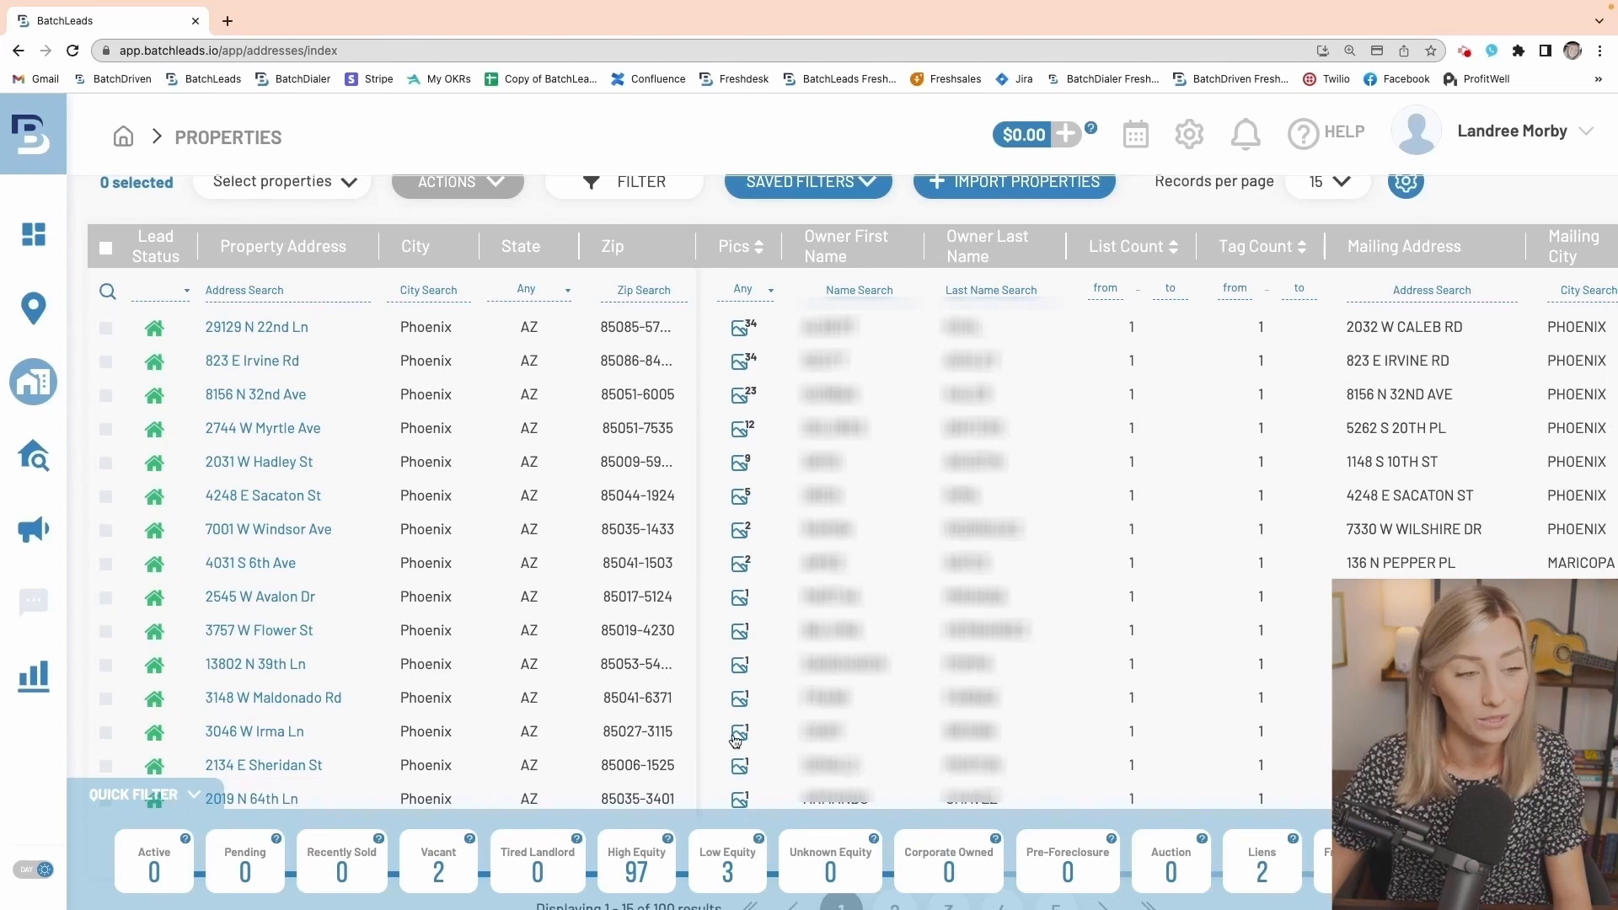
pyautogui.scroll(1, 653, 594)
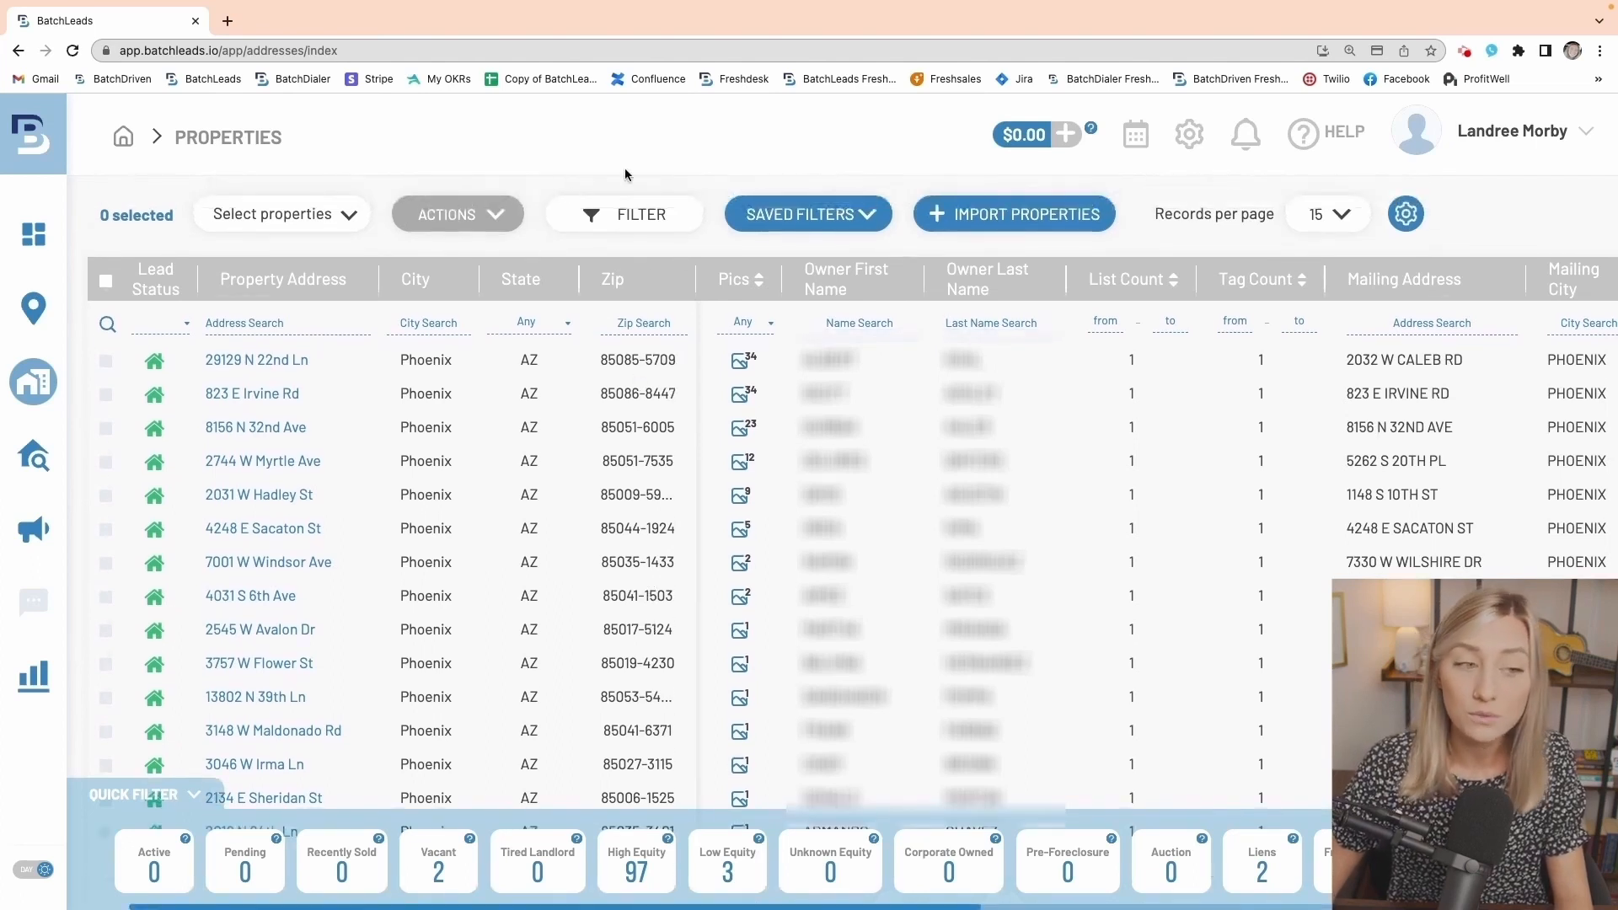
pyautogui.click(623, 226)
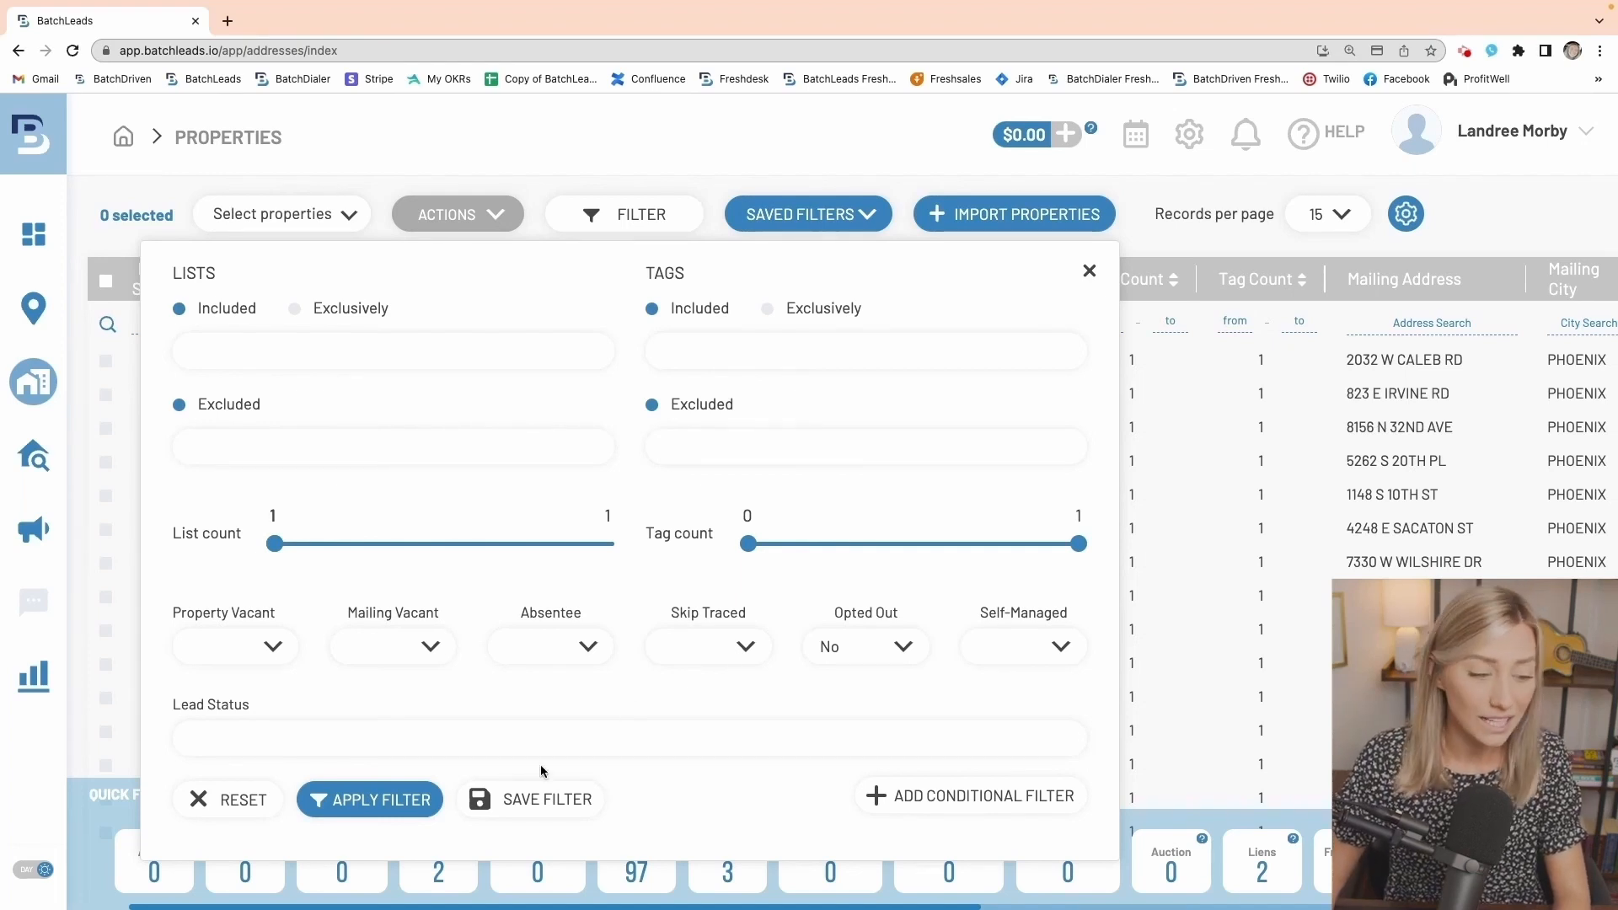
pyautogui.click(1089, 272)
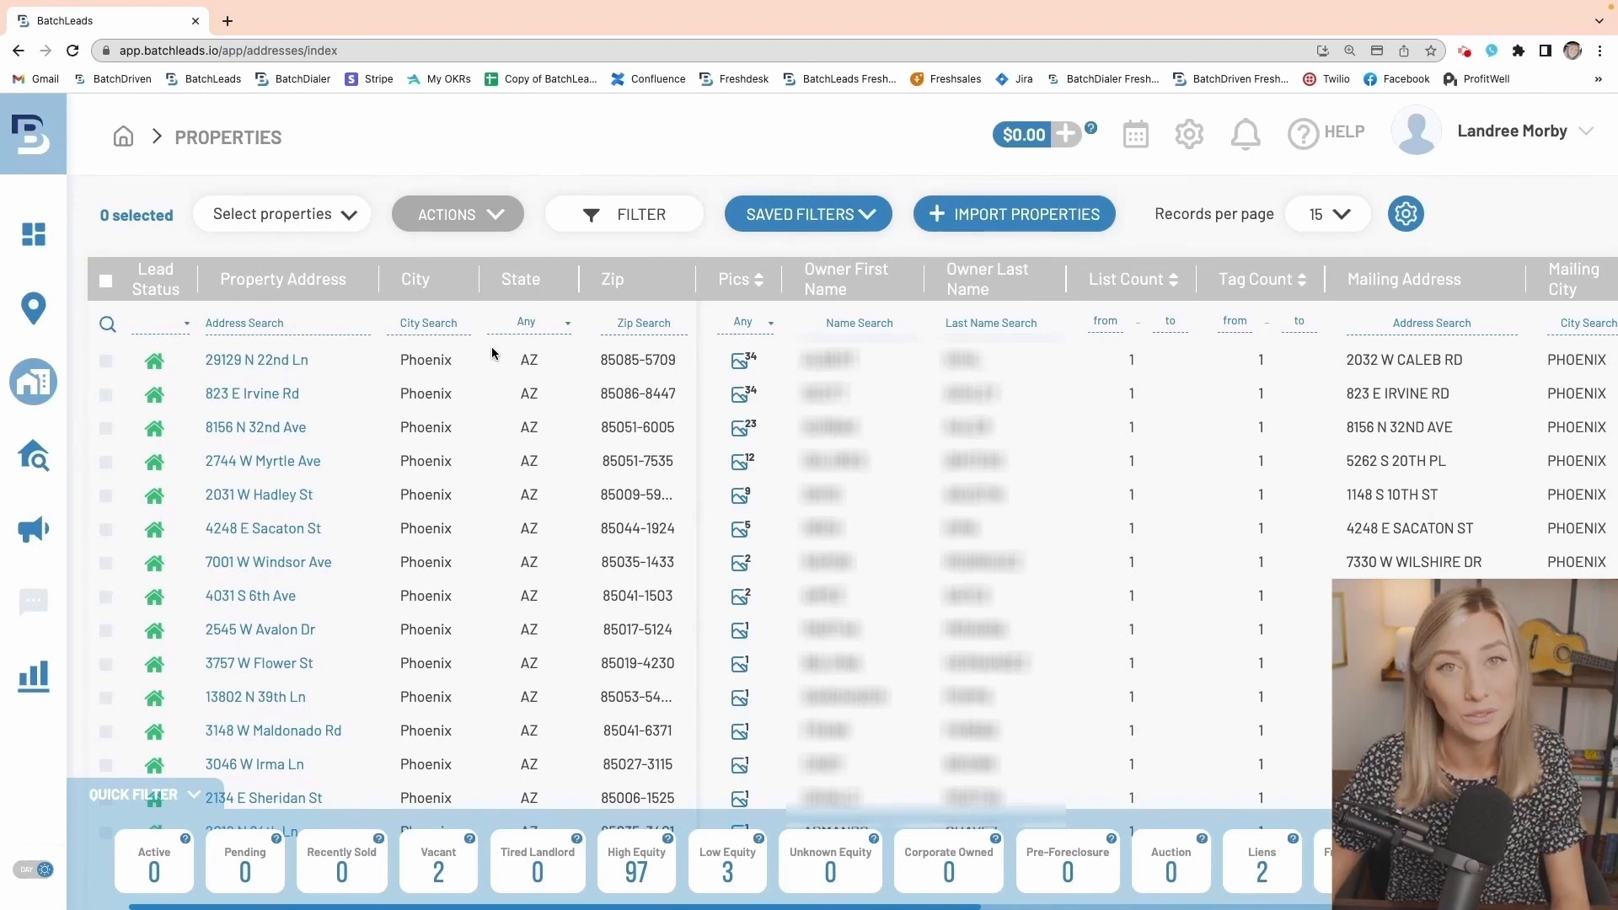
# - Select only the visible saved properties and show the available bulk actions, including the Add to Campaign options
pyautogui.click(318, 216)
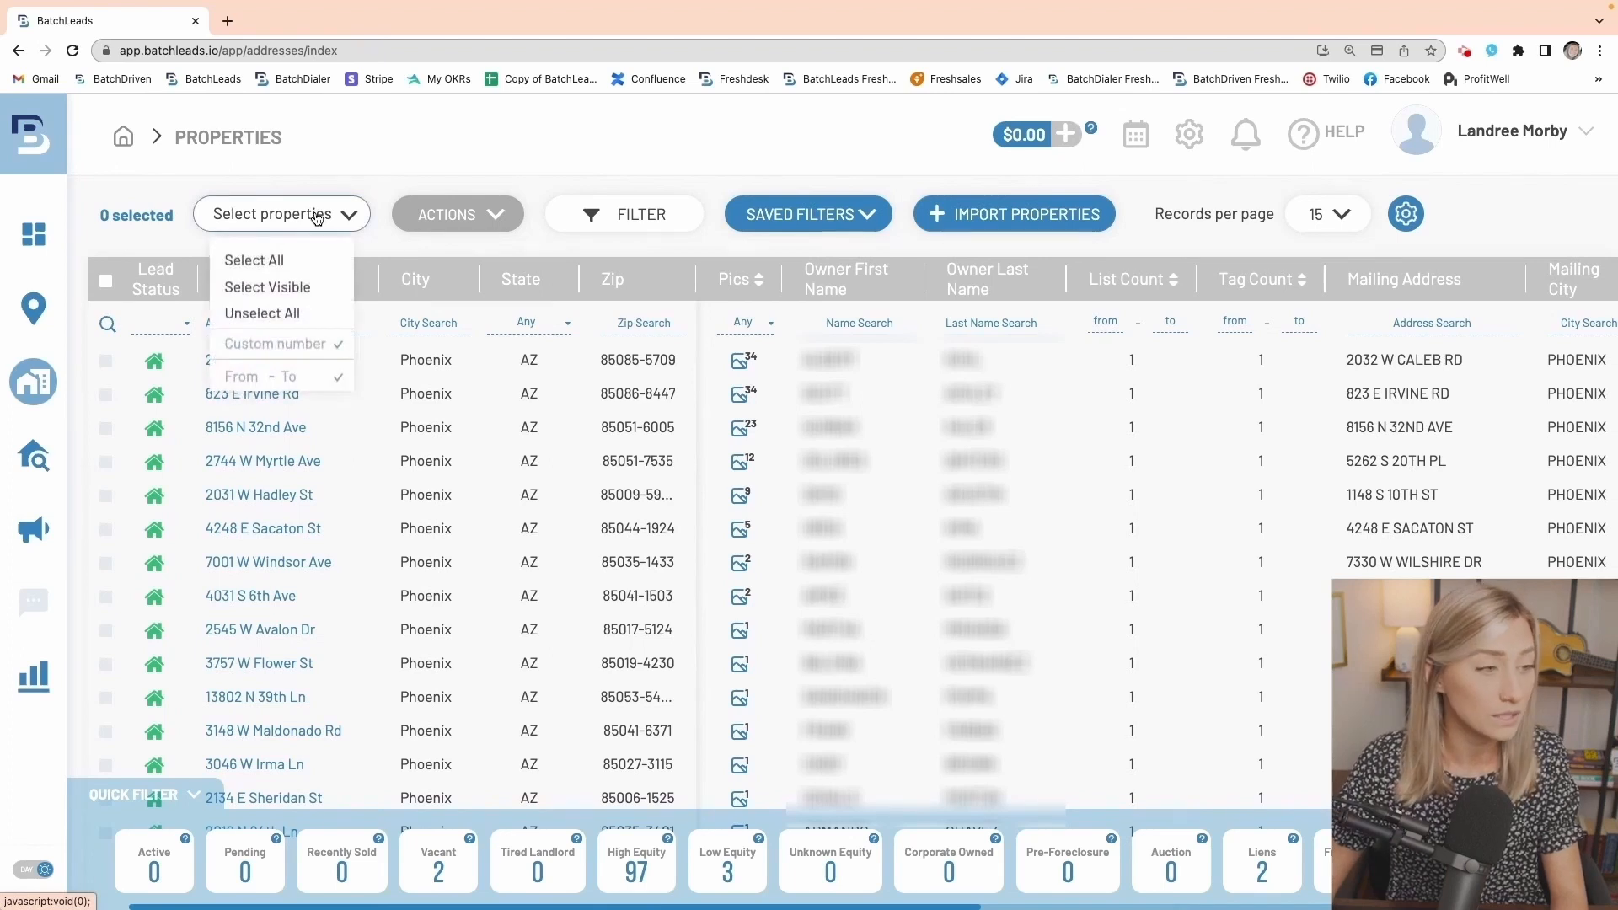
pyautogui.click(293, 287)
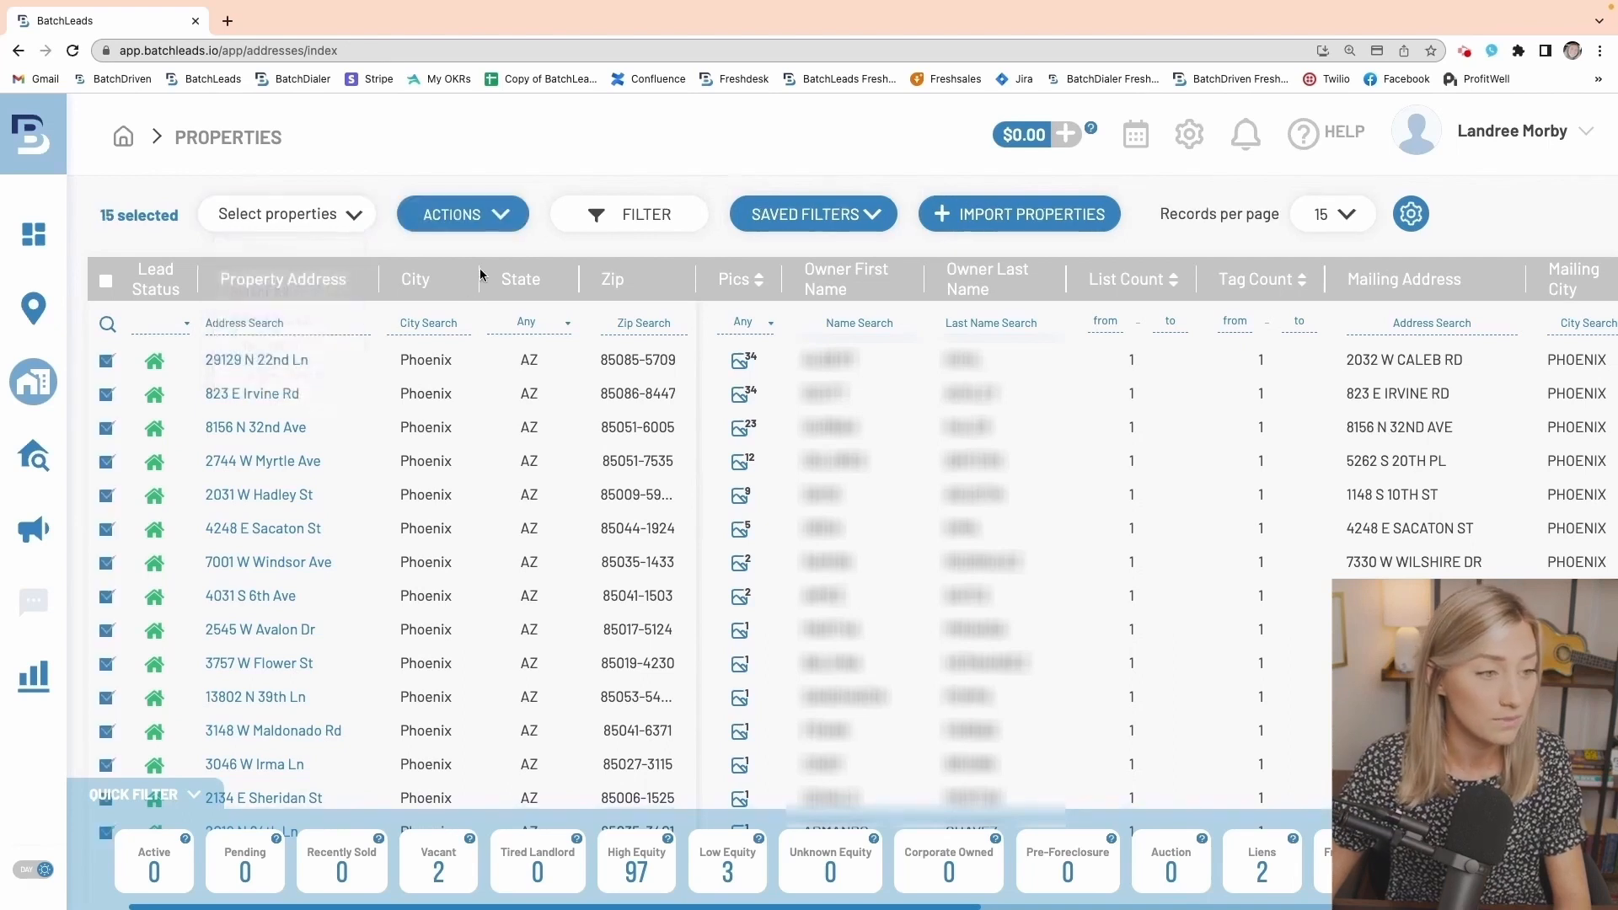
pyautogui.click(451, 218)
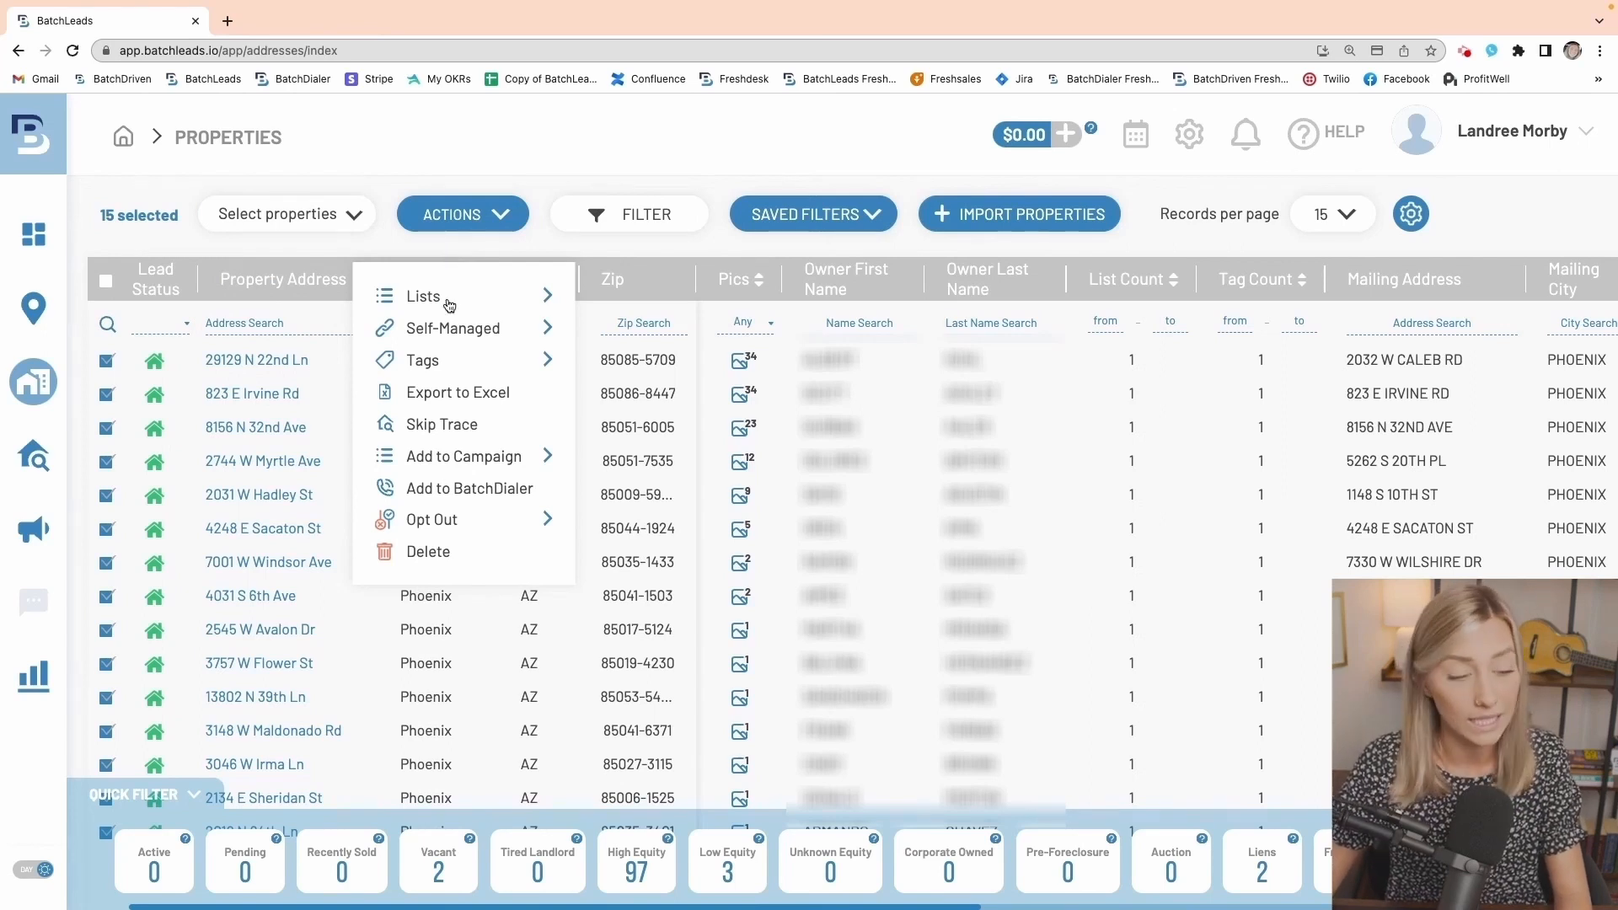
pyautogui.click(442, 459)
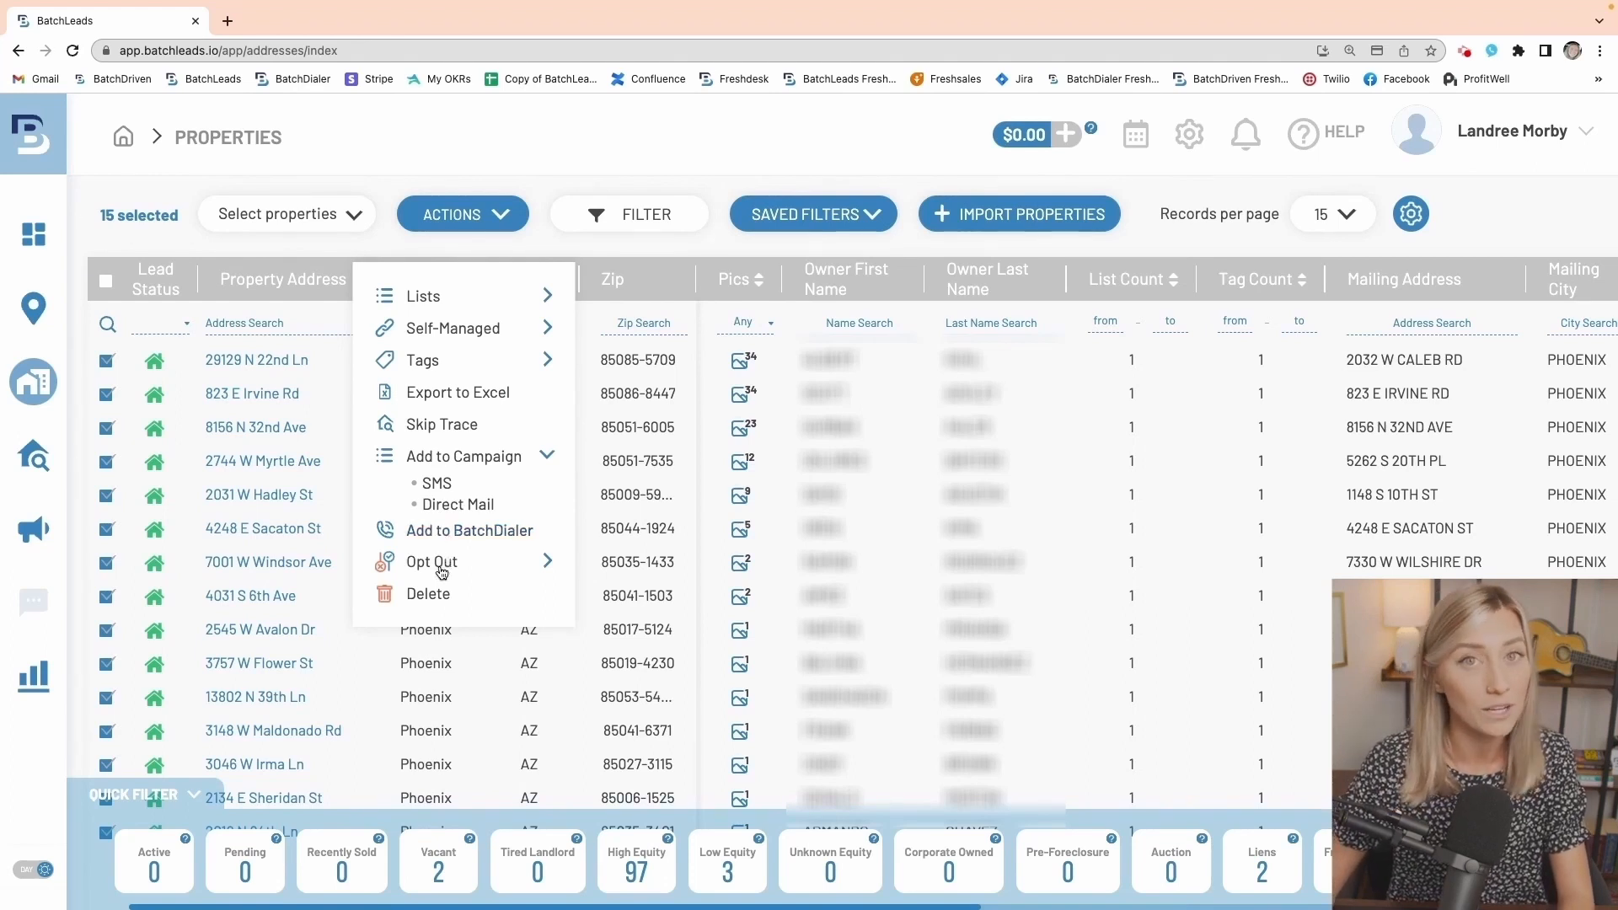
# - Set up a skip trace for the selected properties with the filename "tax defaults 7/29"
pyautogui.click(449, 428)
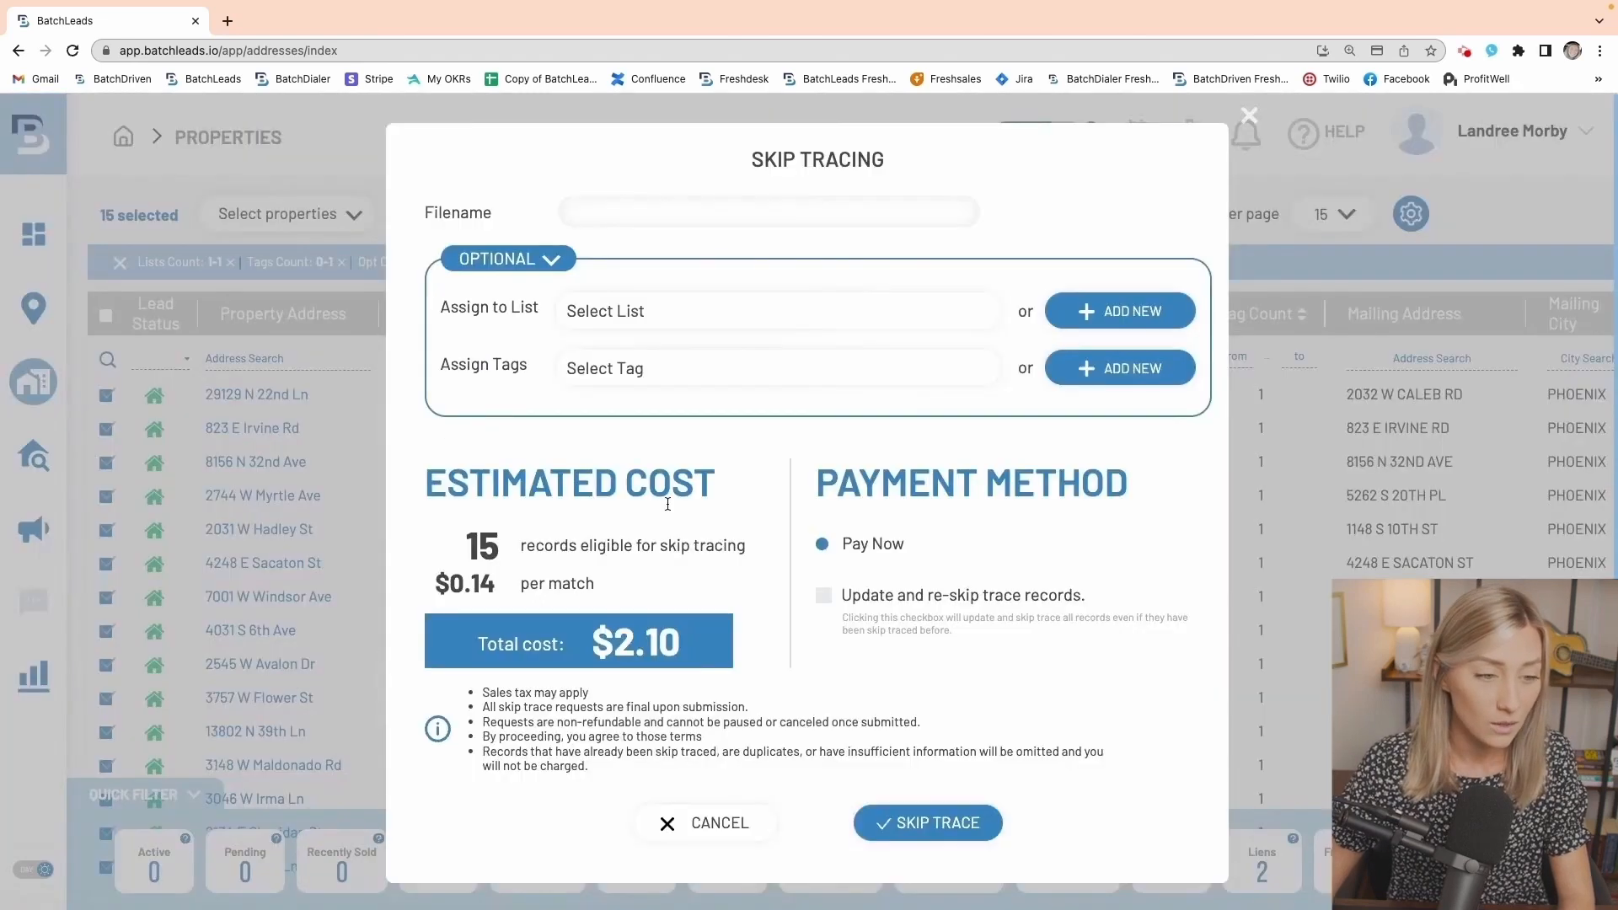
pyautogui.click(626, 213)
pyautogui.write('tax')
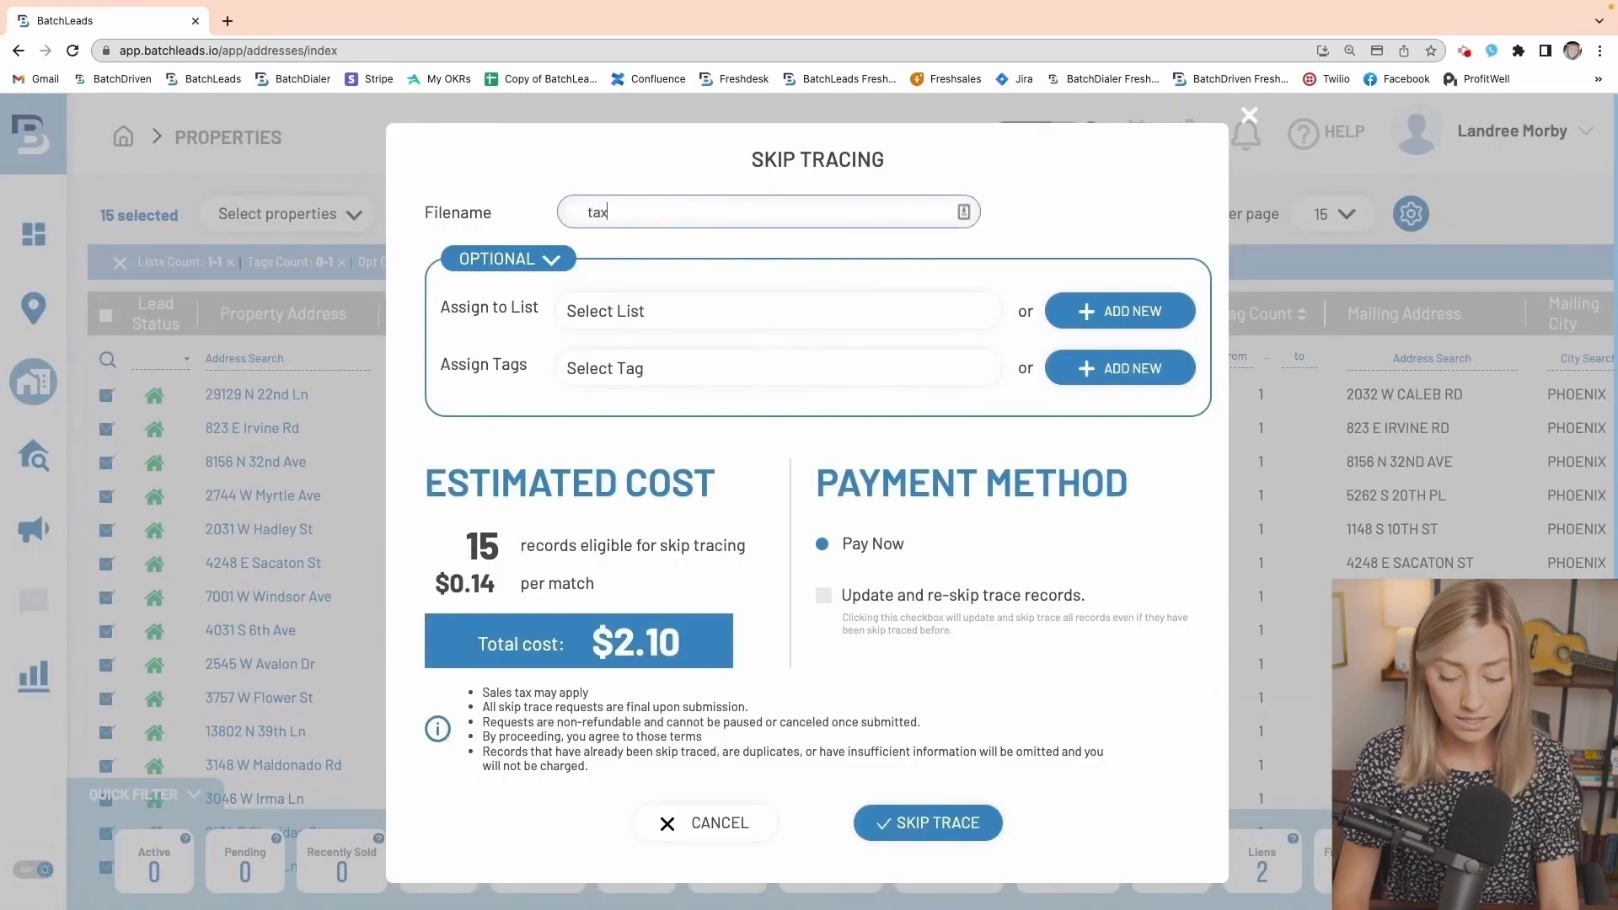
pyautogui.write(' defaults')
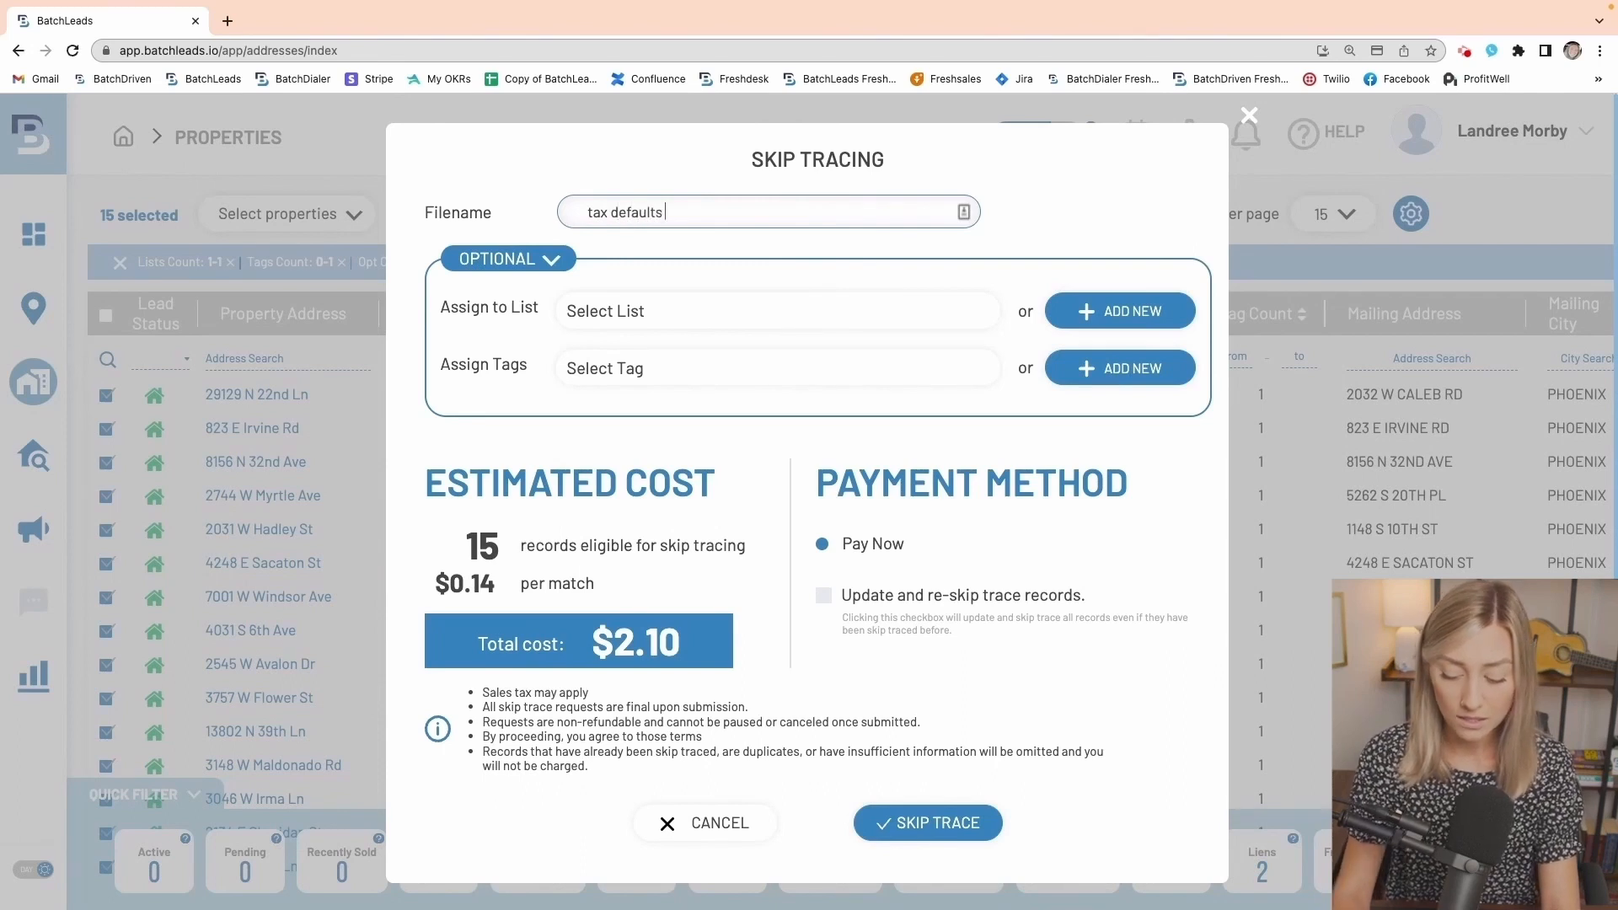
pyautogui.write(' 7/29')
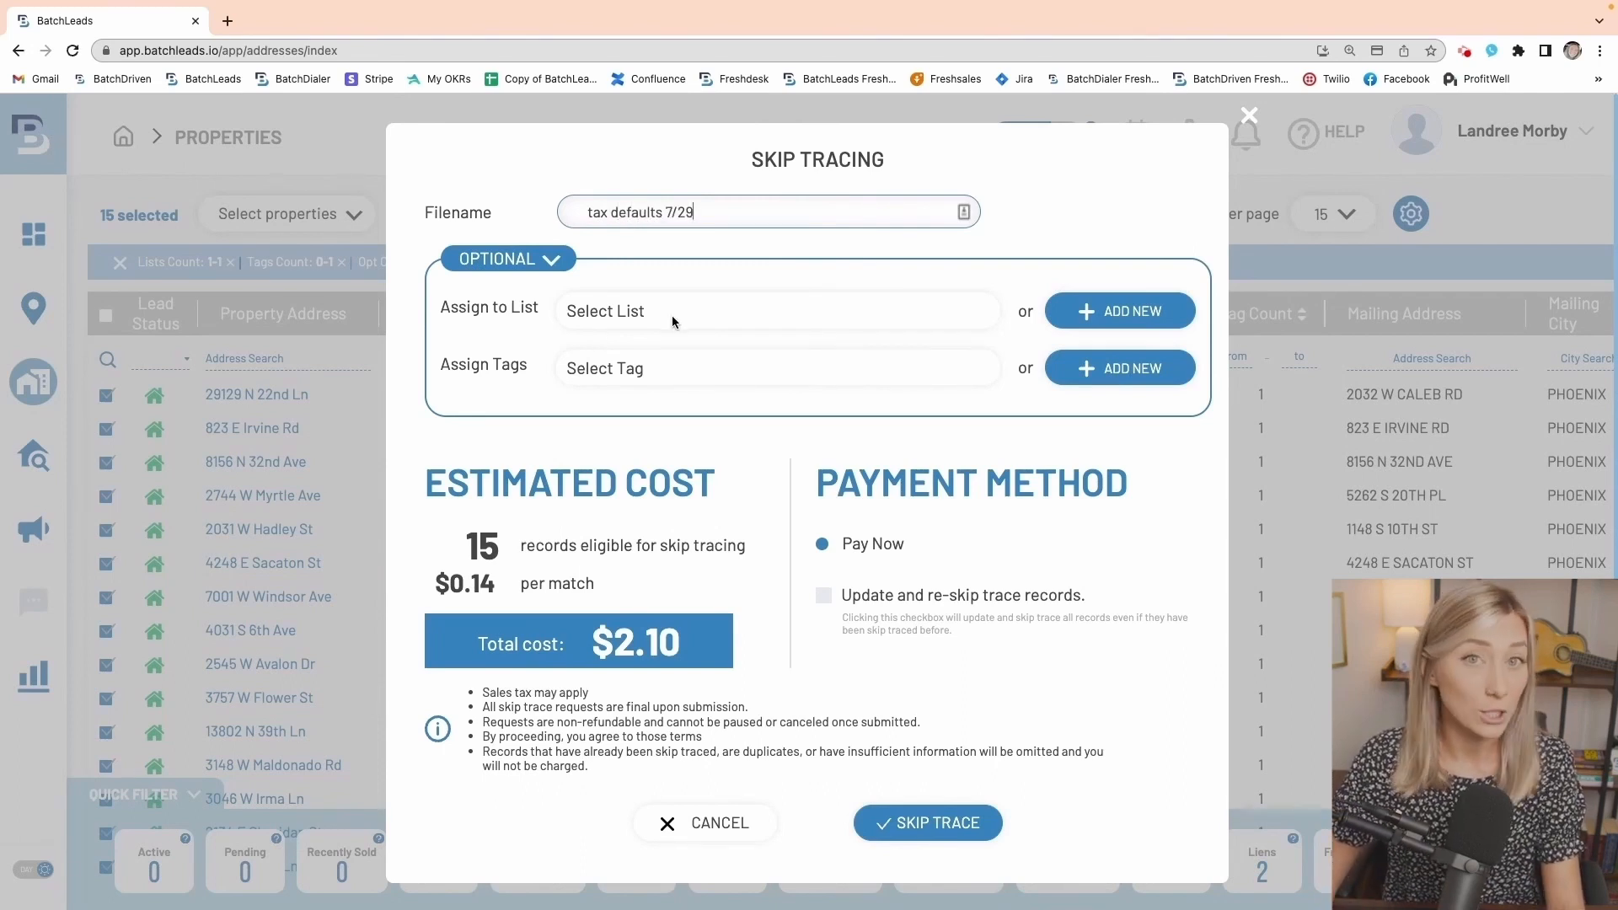